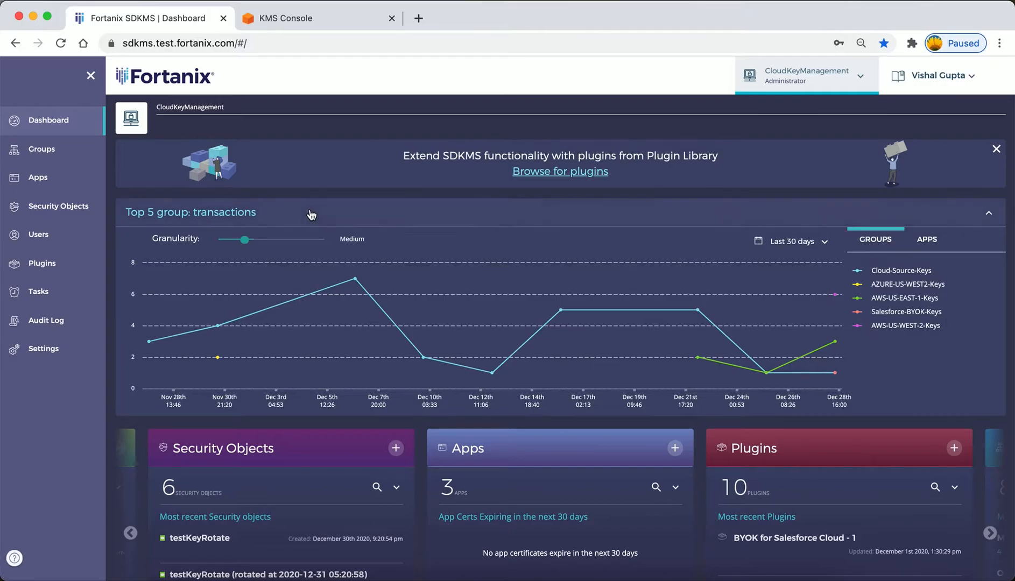
Start a new group and link it to an external KMS of type AWS Key Management Service.
left_click(47, 154)
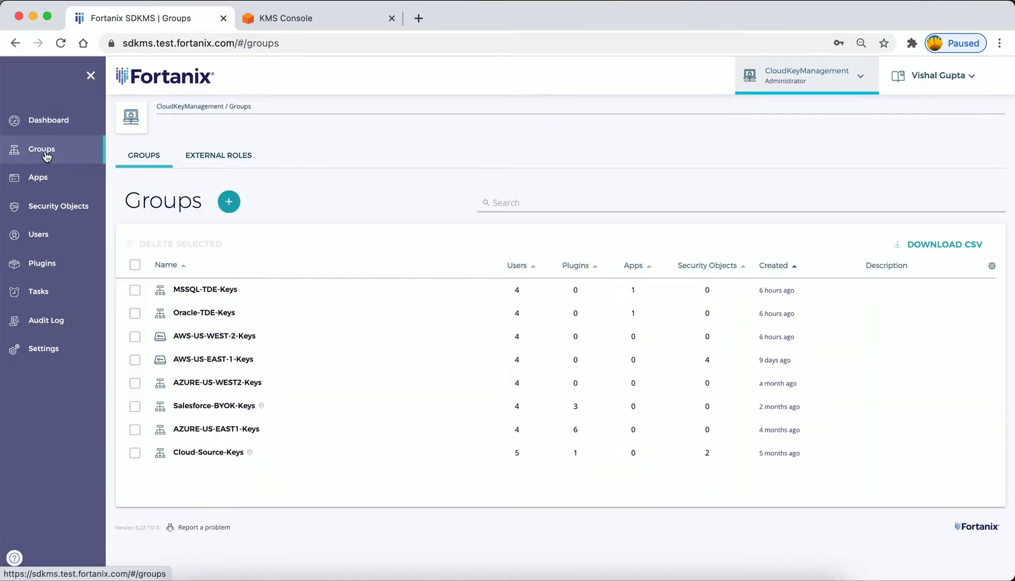
left_click(227, 202)
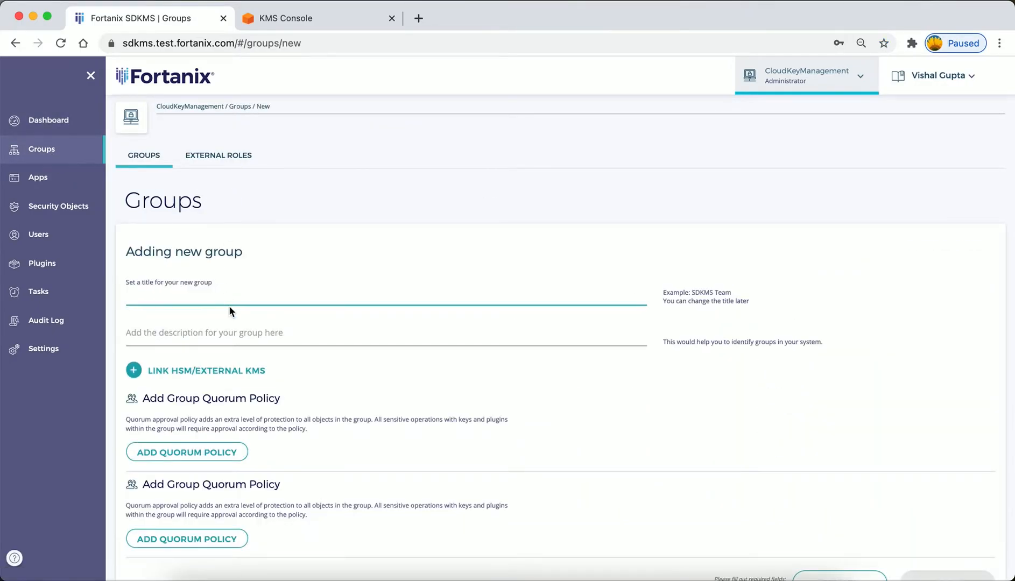
left_click(186, 371)
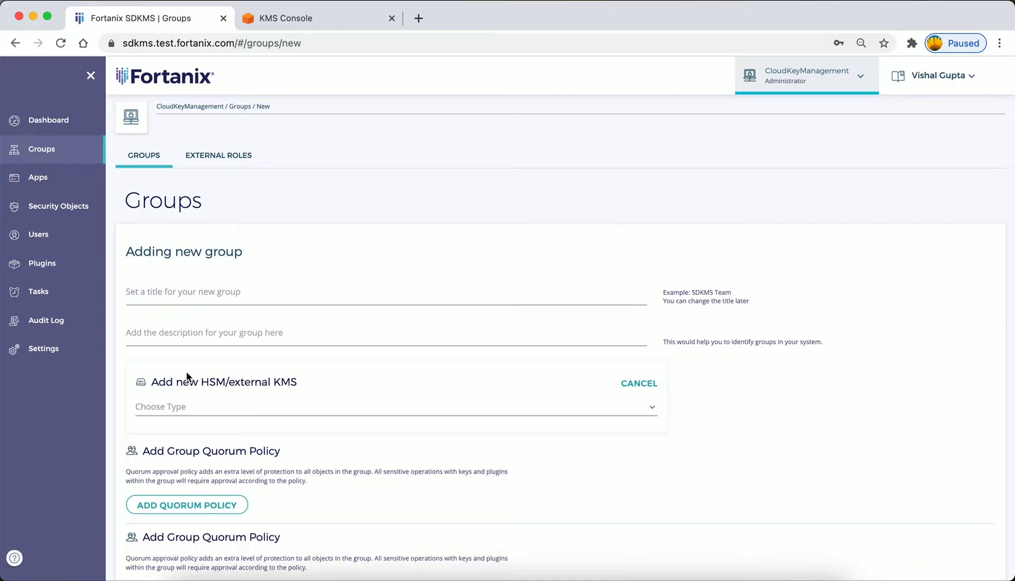
left_click(228, 410)
scroll(228, 410, "down", 3)
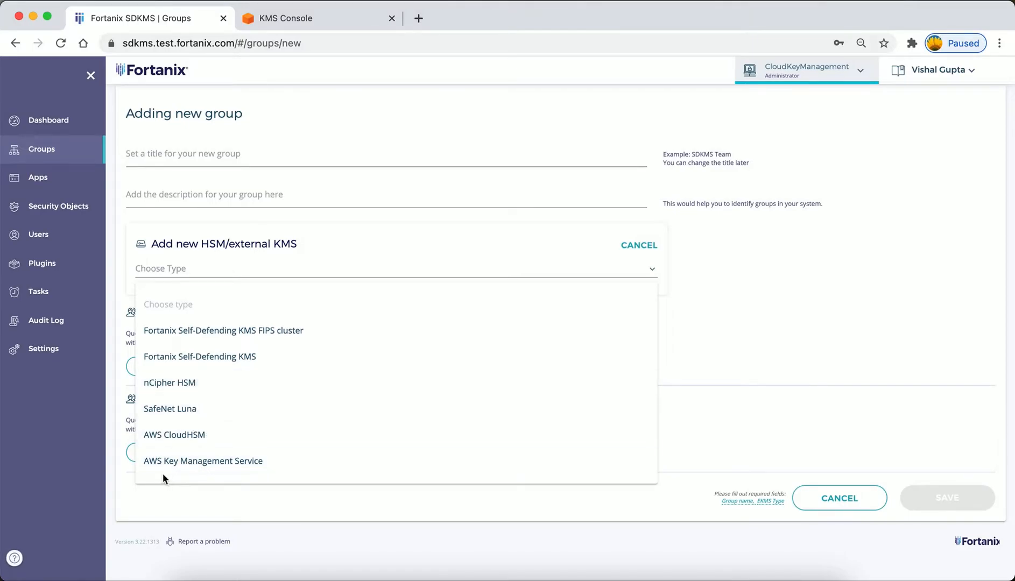
left_click(209, 467)
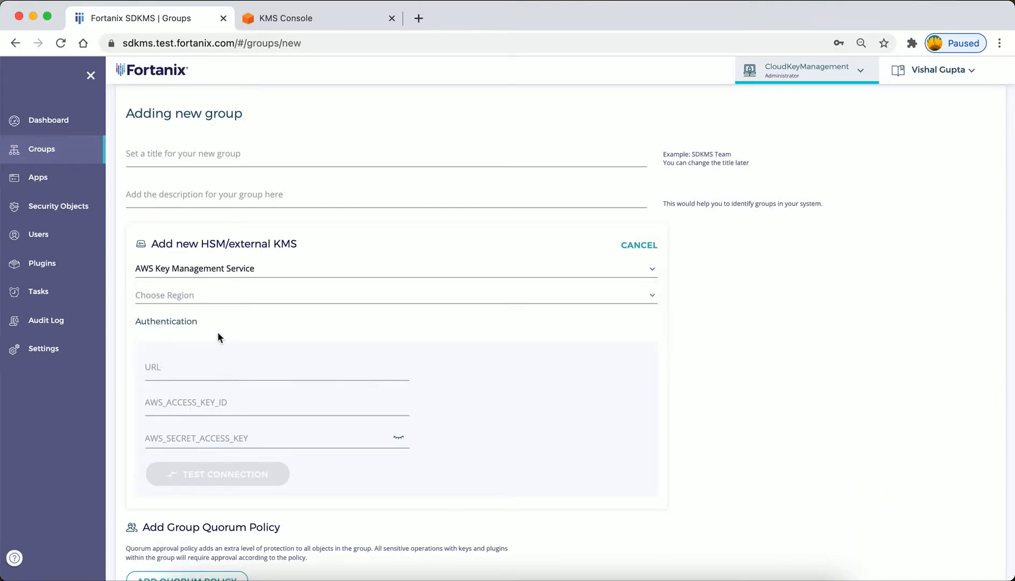
Set the external KMS region to US East (Ohio), then leave the new group form without saving.
left_click(199, 295)
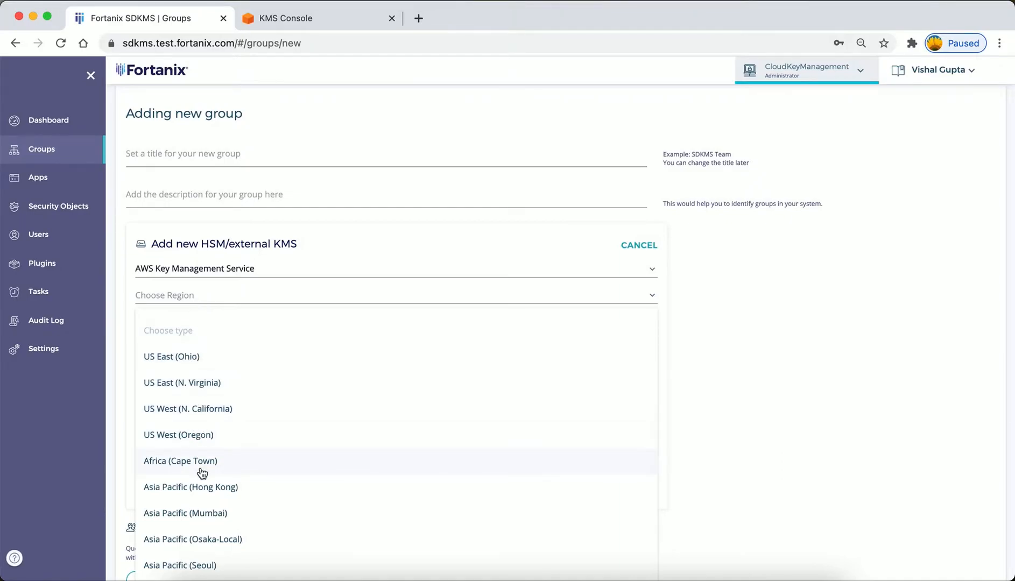
scroll(202, 473, "down", 3)
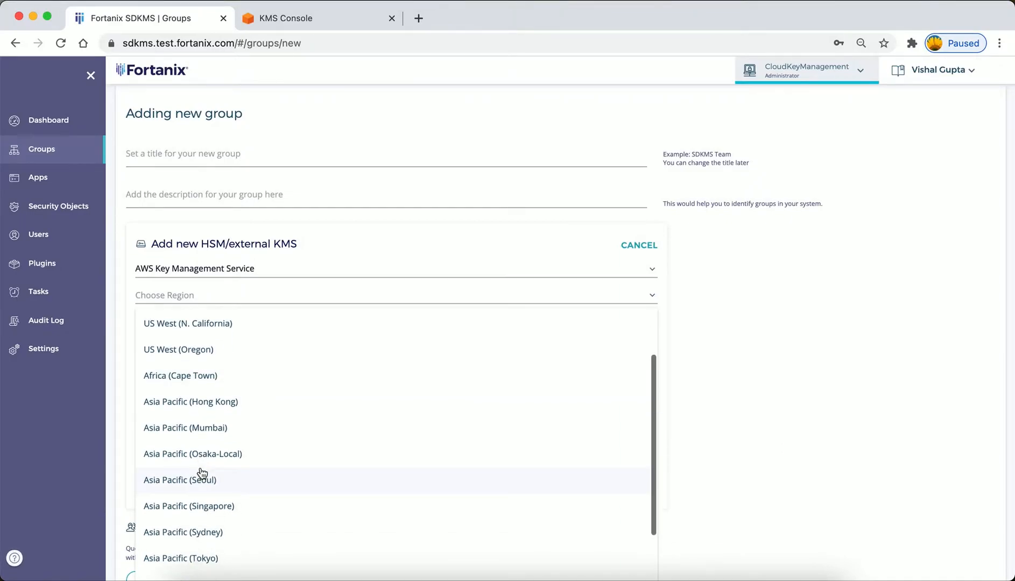
scroll(231, 398, "up", 3)
left_click(192, 356)
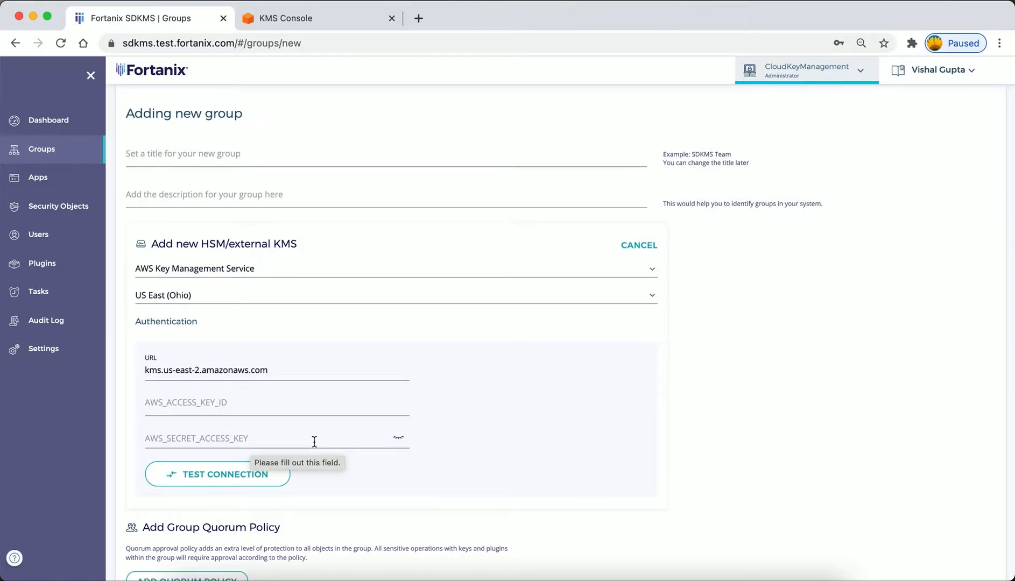
scroll(313, 441, "down", 4)
scroll(314, 441, "up", 4)
scroll(314, 441, "up", 3)
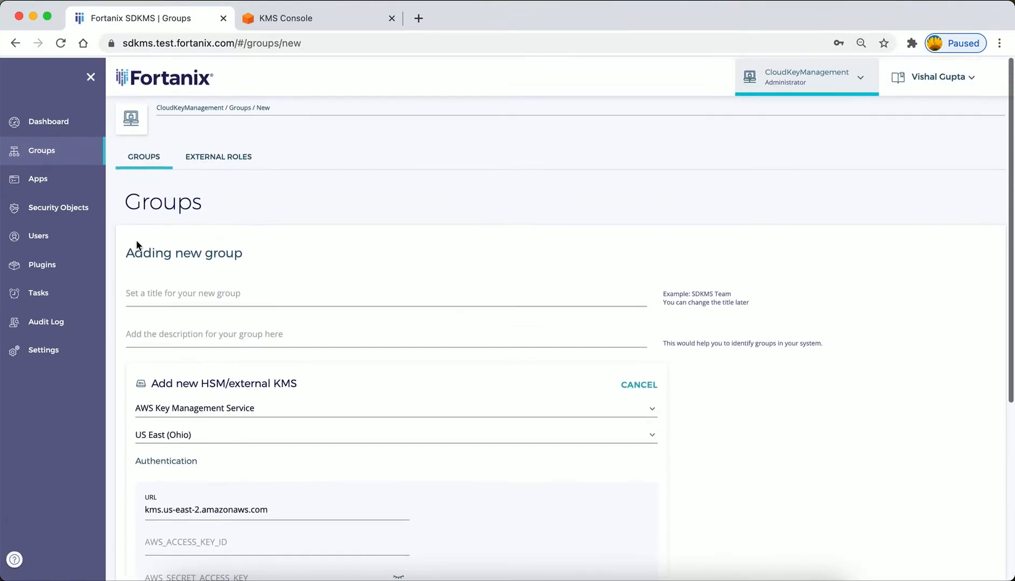
left_click(49, 156)
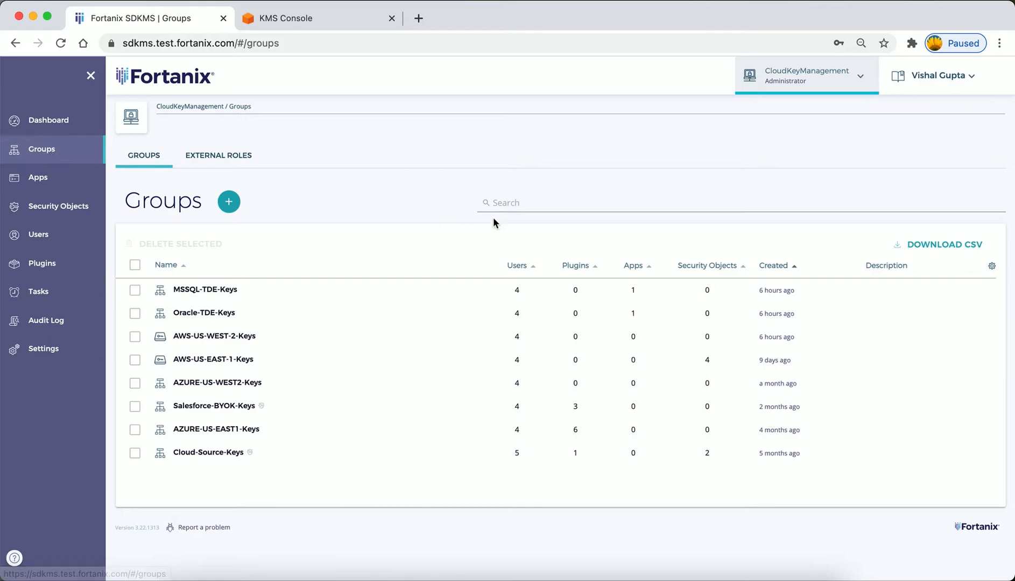
Search the groups for "AWS" and open the AWS-US-WEST-2-Keys group.
left_click(514, 202)
type("AWS")
mouse_move(277, 308)
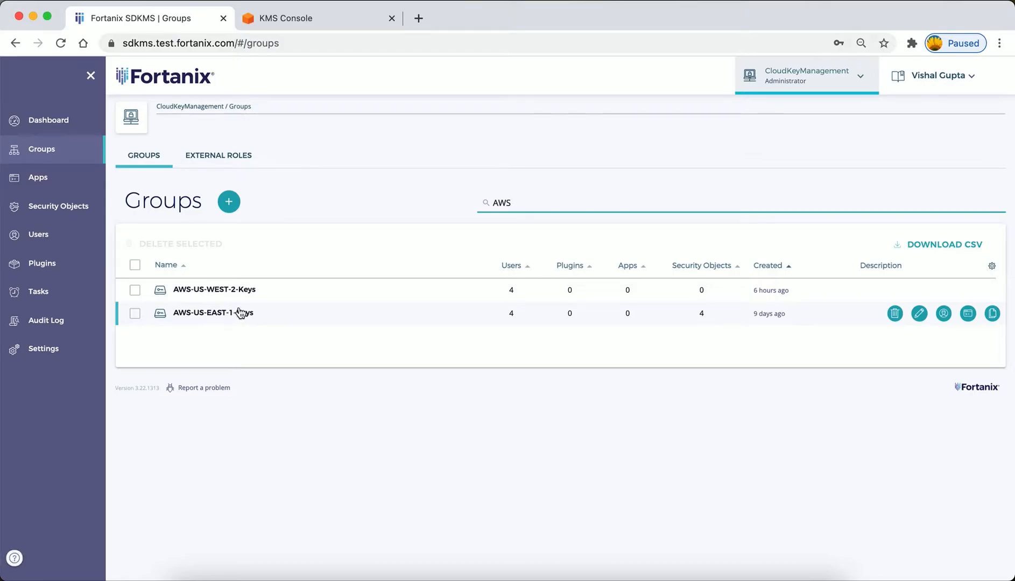
left_click(226, 290)
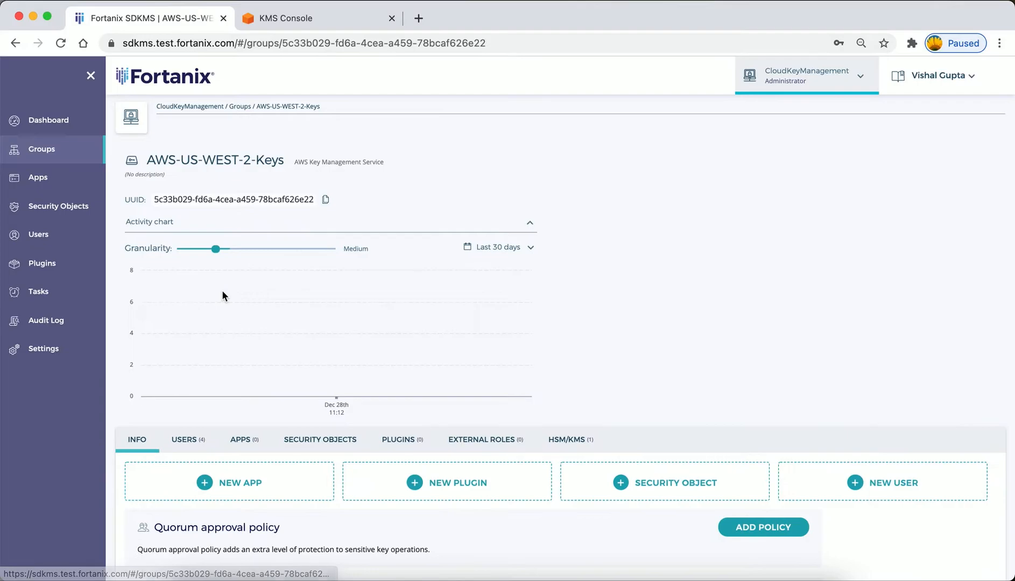
Open the group's HSM/KMS settings, check the region in the URL and test the AWS KMS connection.
scroll(269, 312, "down", 3)
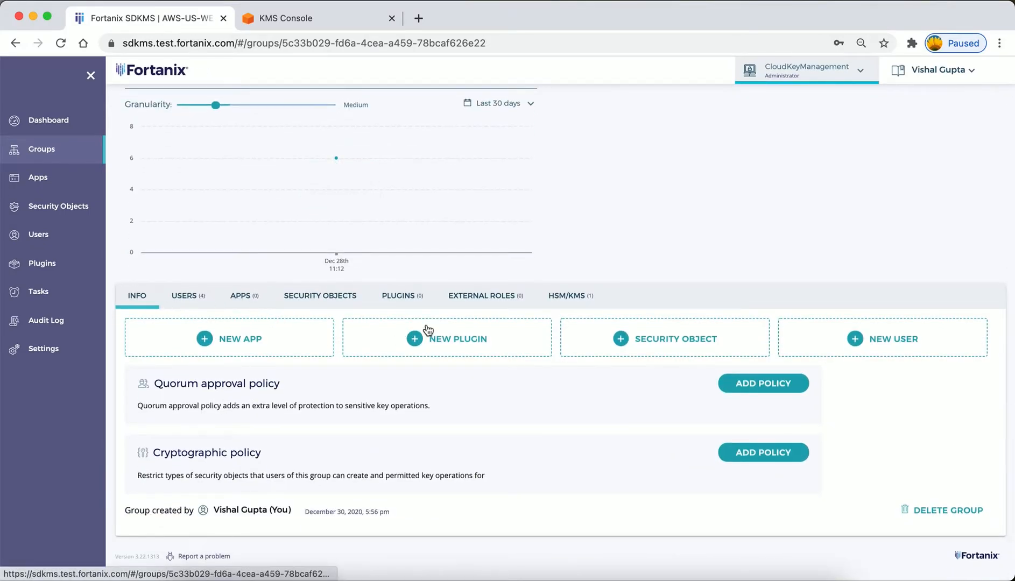
left_click(573, 301)
scroll(392, 385, "down", 3)
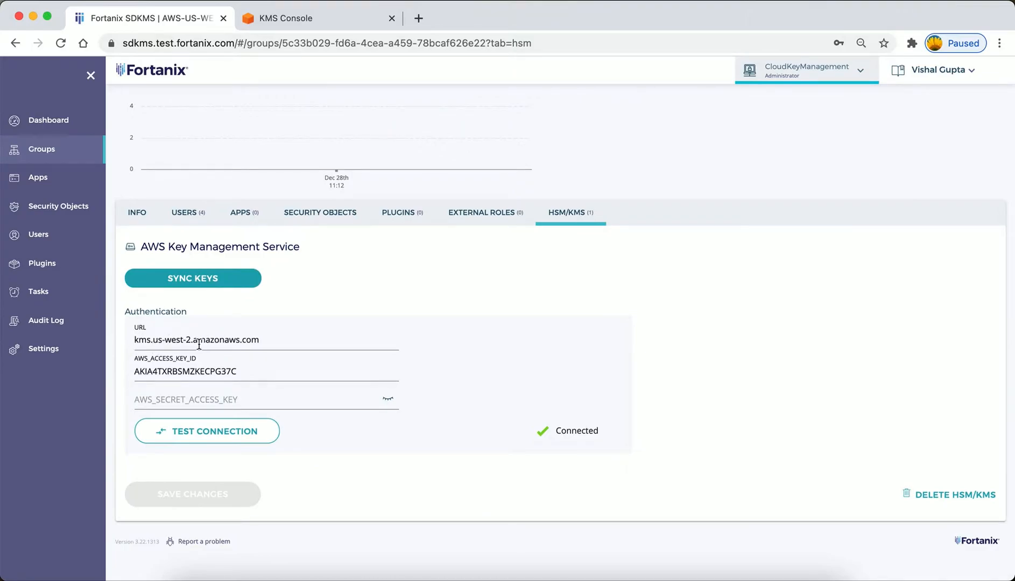
left_click_drag(192, 340, 157, 339)
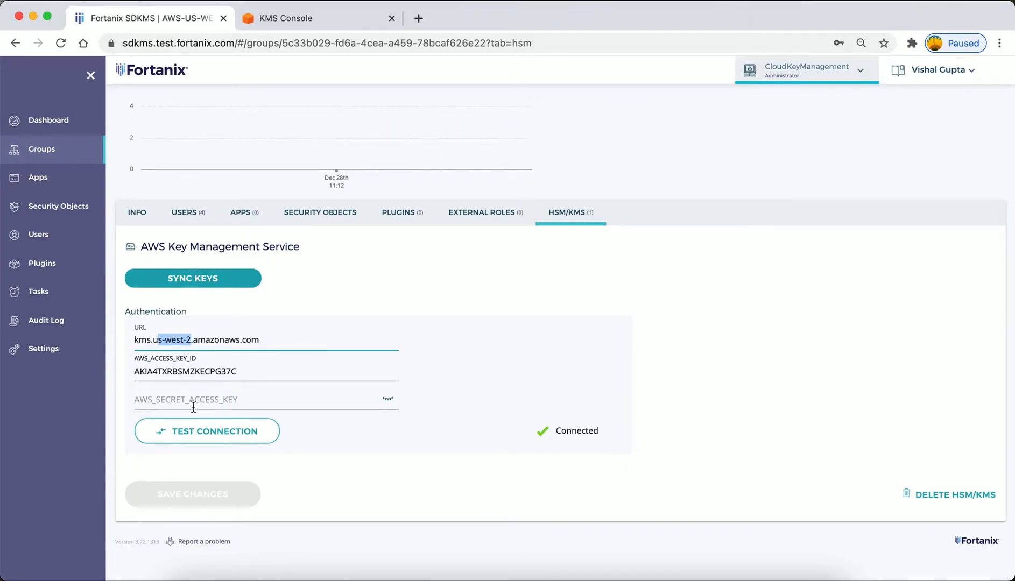
left_click(259, 433)
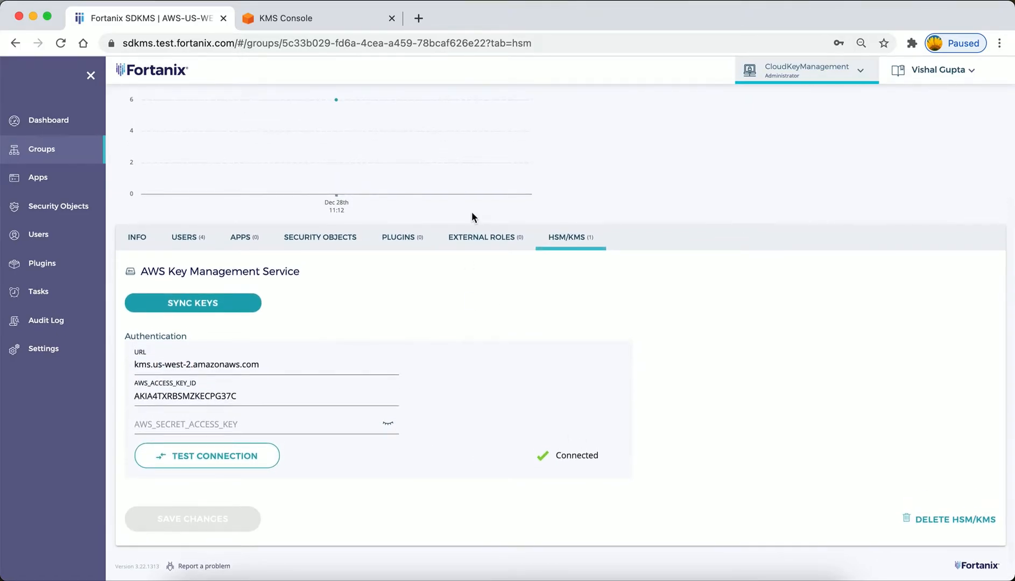
Switch to the AWS KMS console and examine the customer managed keys in the Oregon region.
left_click(321, 21)
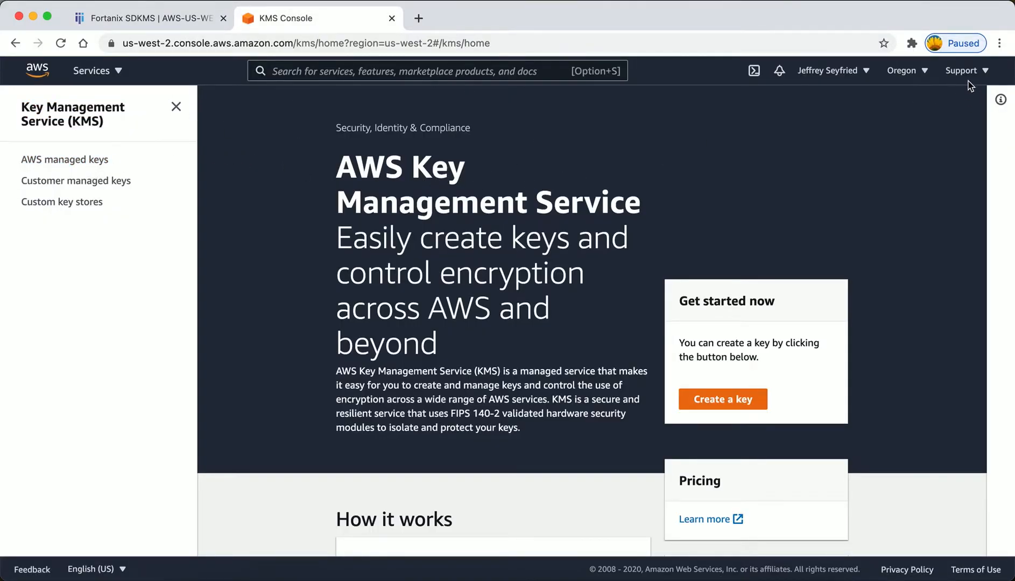
left_click(83, 184)
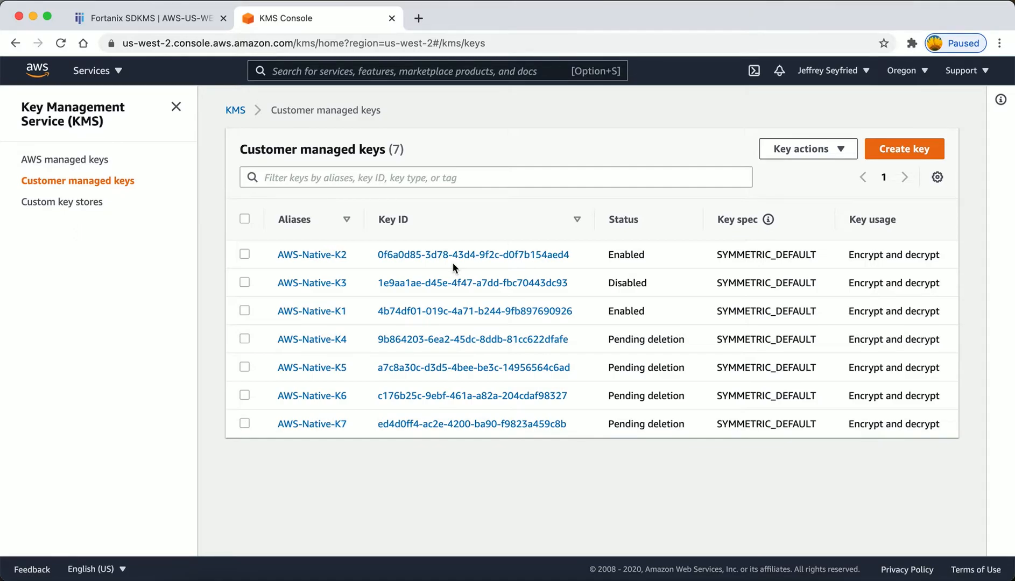
Switch back to Fortanix SDKMS and sync the AWS-US-WEST-2-Keys group's keys from AWS Key Management Service.
left_click(175, 17)
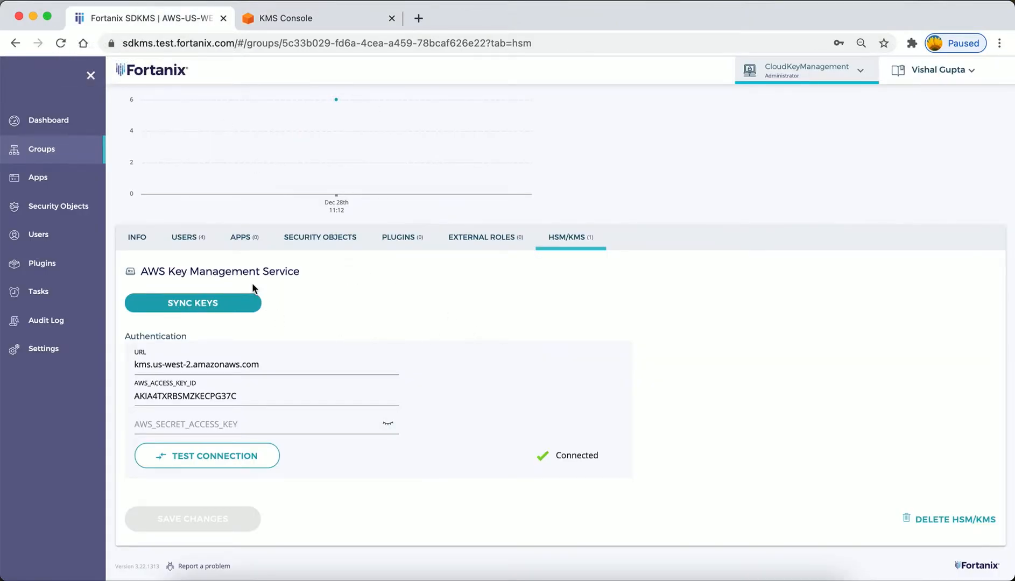
left_click(135, 238)
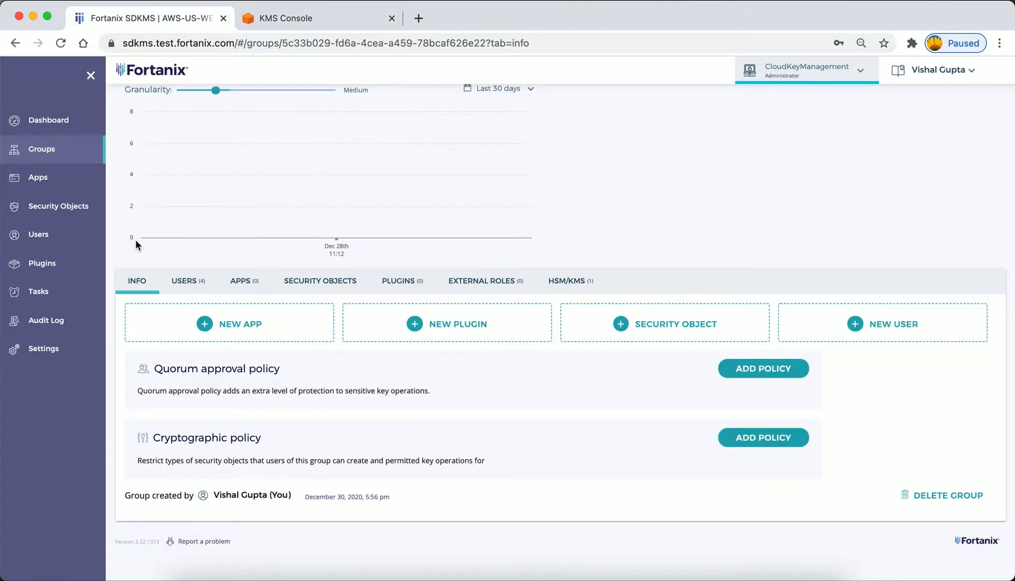
left_click(581, 279)
scroll(365, 385, "down", 2)
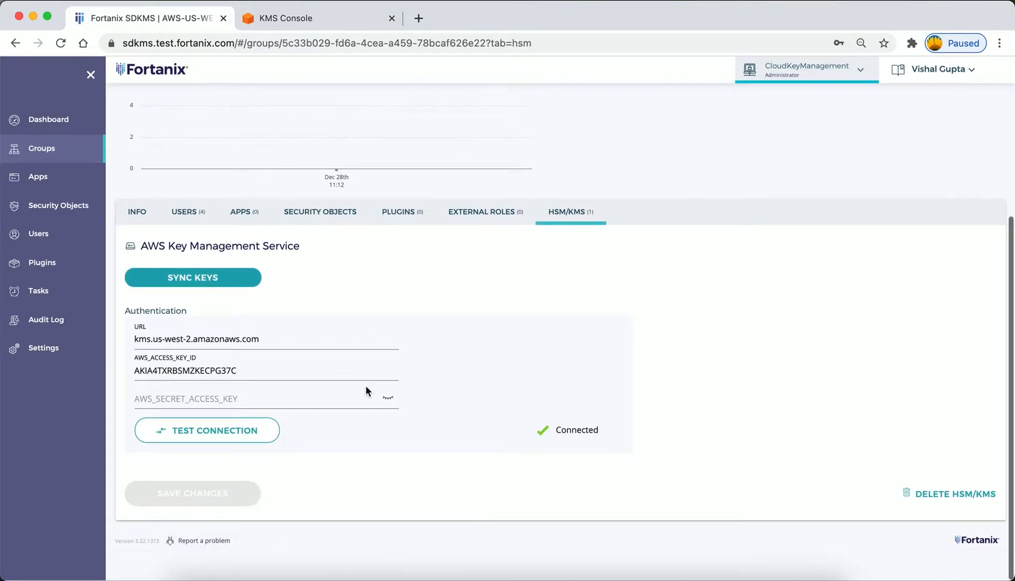
left_click(225, 289)
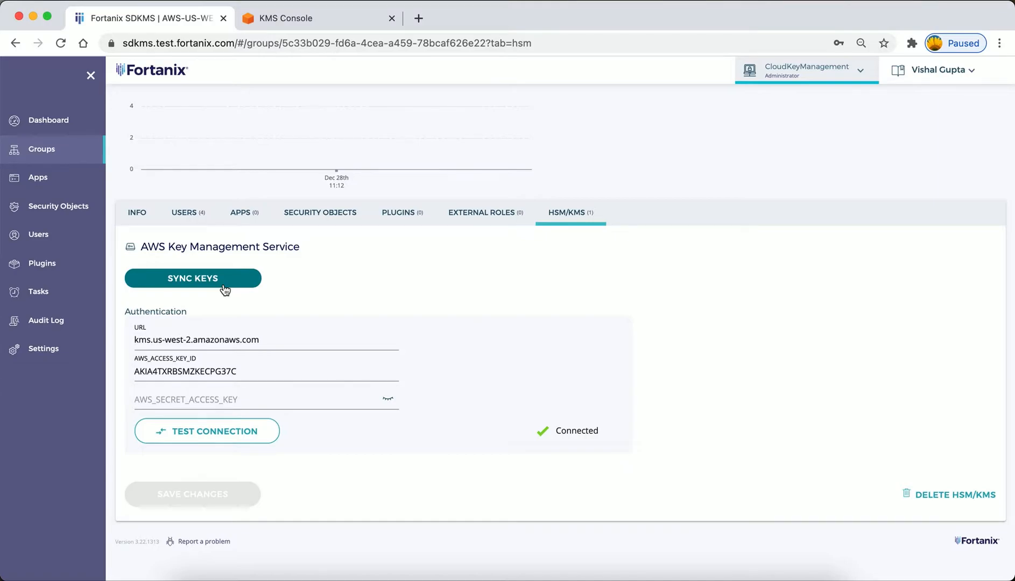
left_click(214, 284)
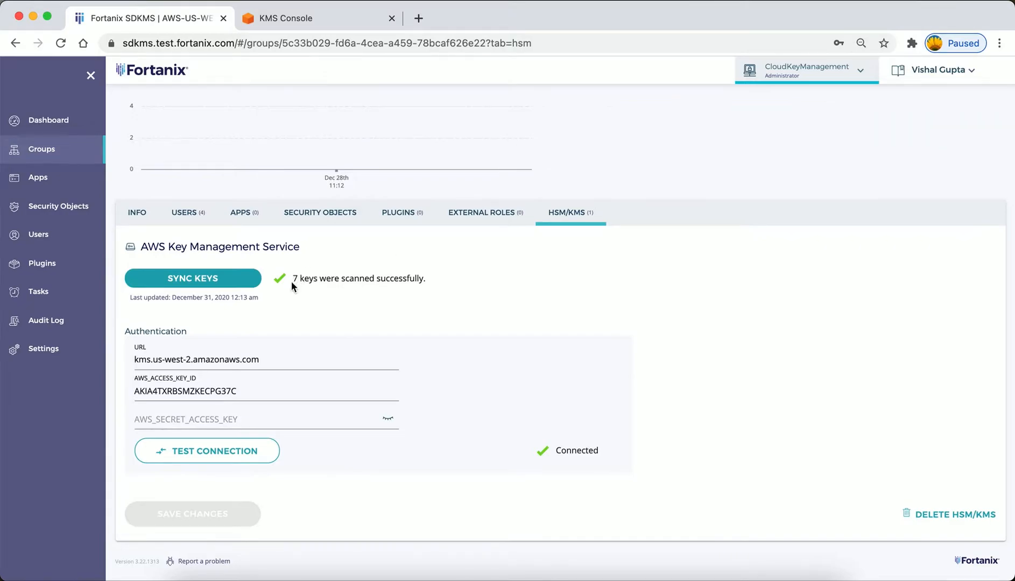
left_click_drag(291, 280, 423, 280)
left_click(436, 285)
List the group's security objects and open the AWS-Native-K5 key.
left_click(327, 212)
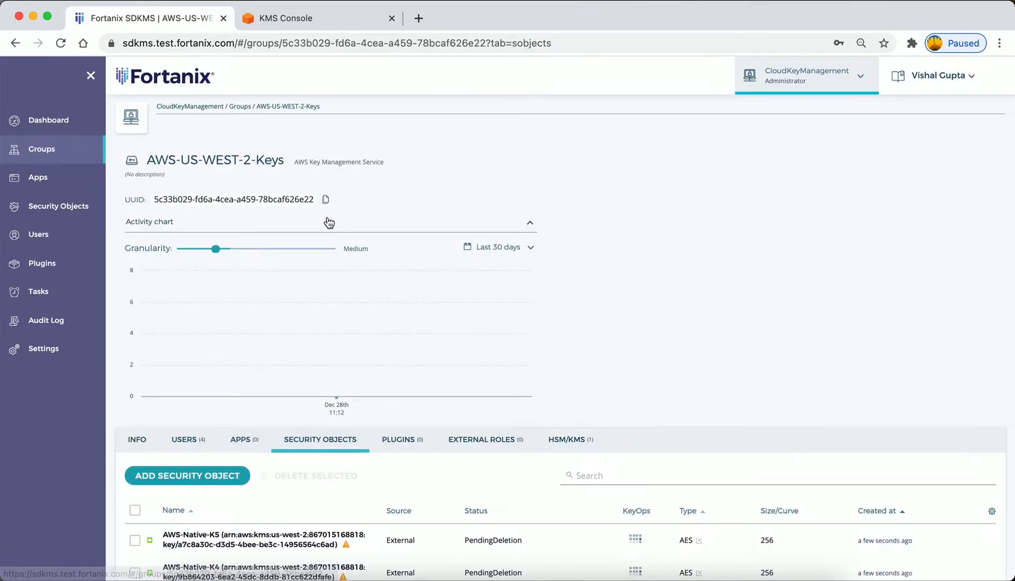
scroll(313, 370, "down", 5)
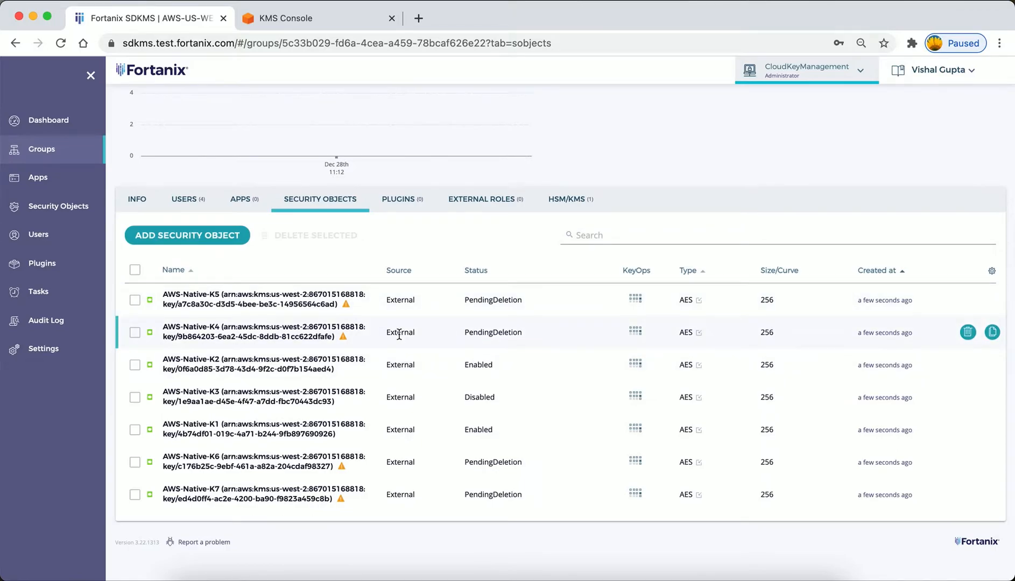
mouse_move(347, 305)
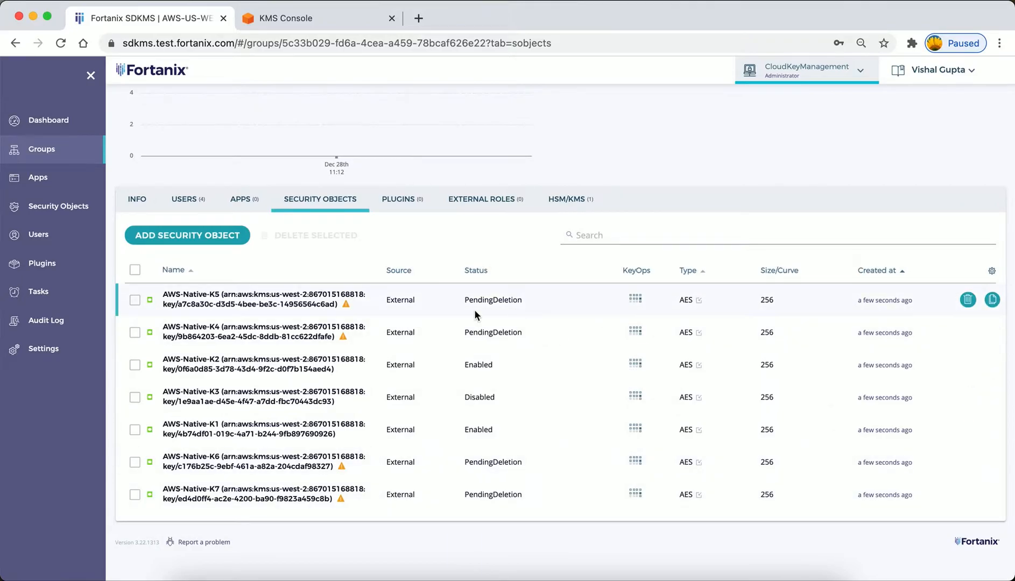
left_click(289, 299)
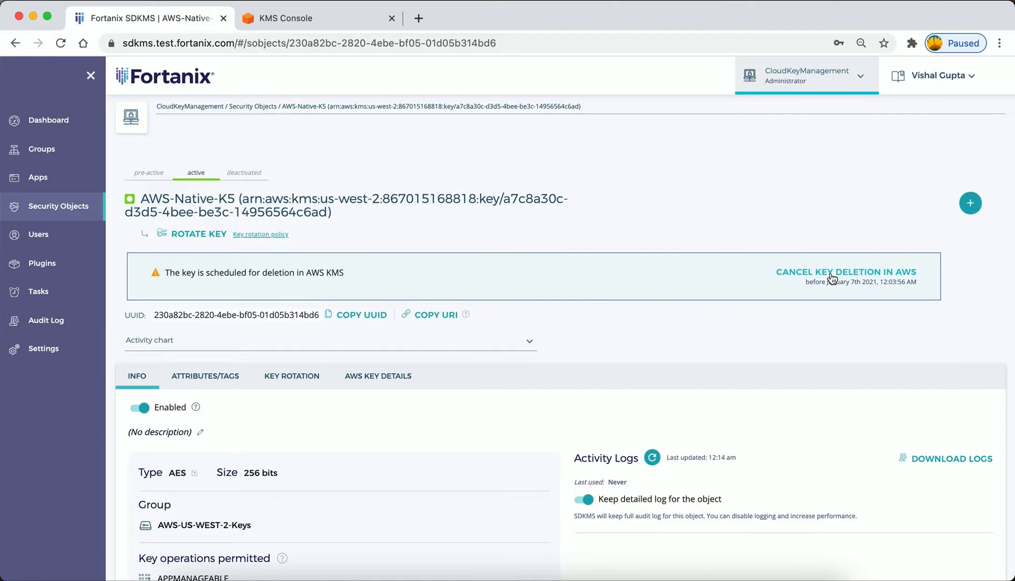
Switch to the AWS KMS console and view the key actions offered for customer managed keys.
left_click(340, 18)
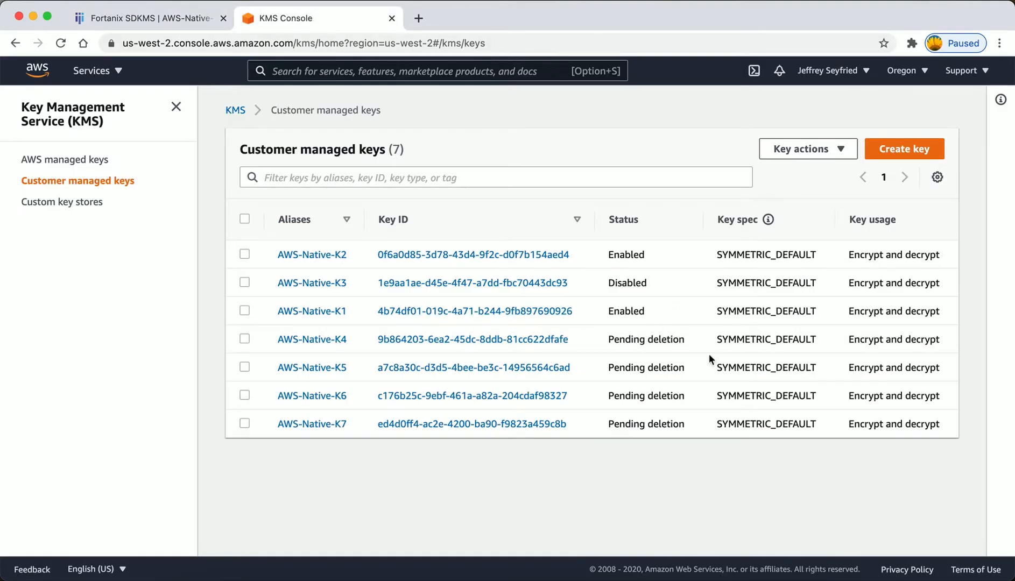
left_click(820, 151)
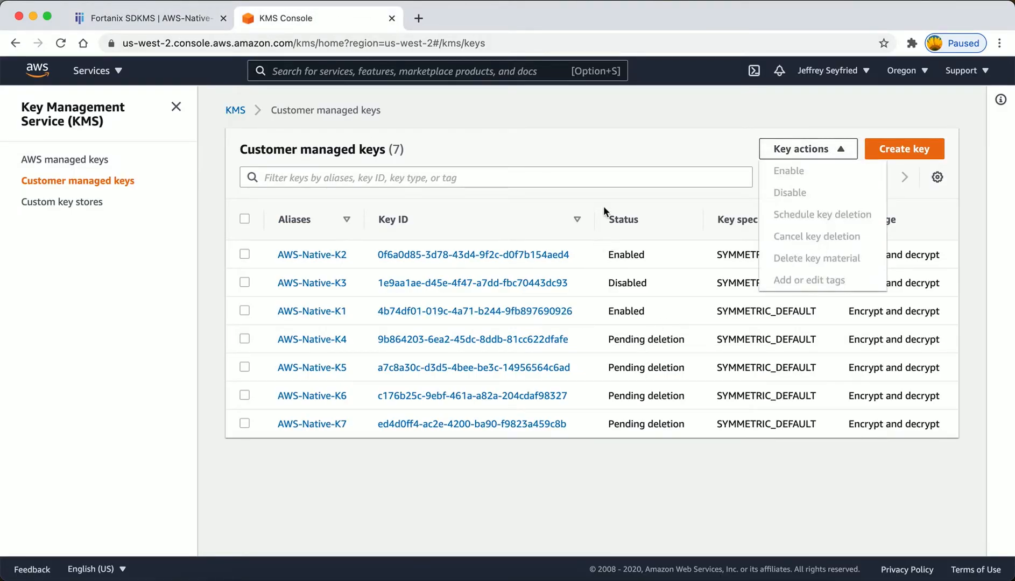
Cancel the scheduled AWS deletion of AWS-Native-K5 in Fortanix SDKMS, then check the key's status in the AWS KMS console.
left_click(150, 18)
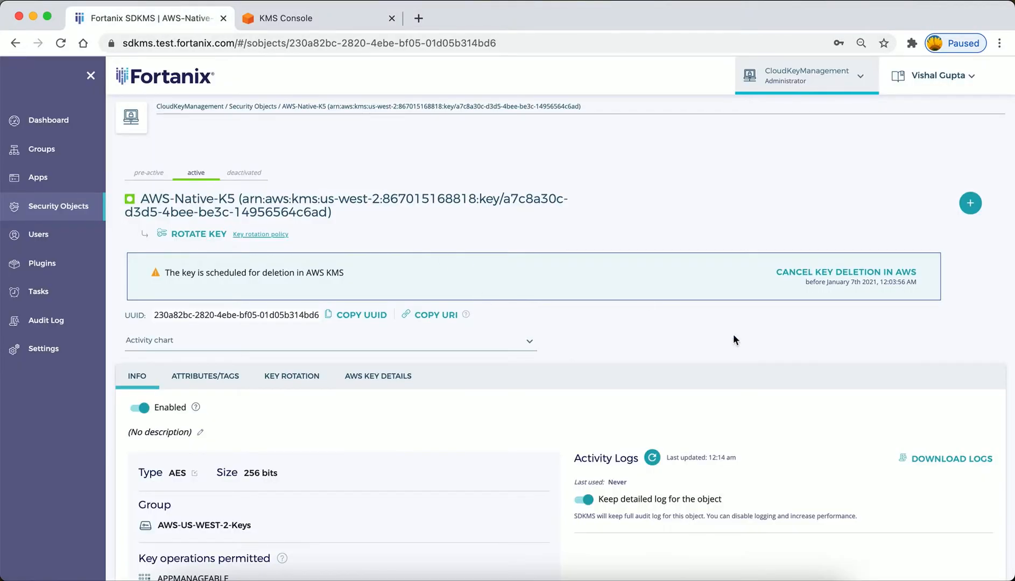
left_click(803, 273)
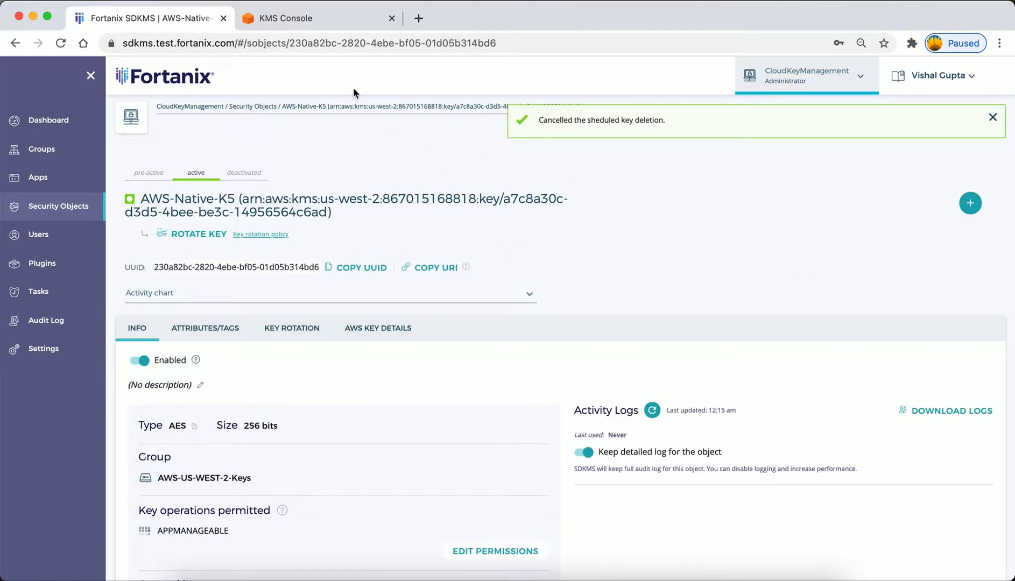
left_click(318, 18)
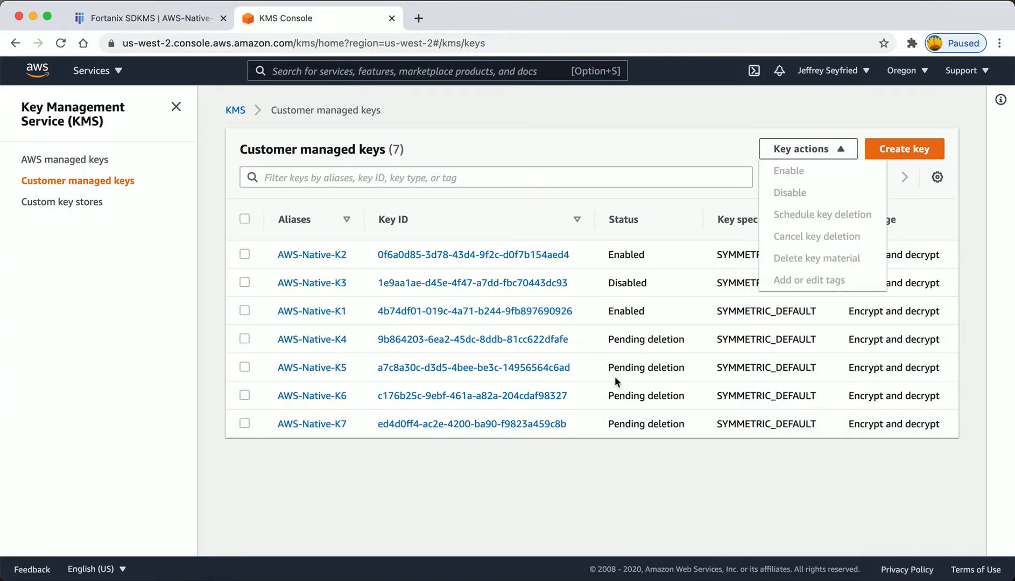
Return to Fortanix SDKMS and review the AWS key details and key policy of AWS-Native-K5.
left_click(185, 17)
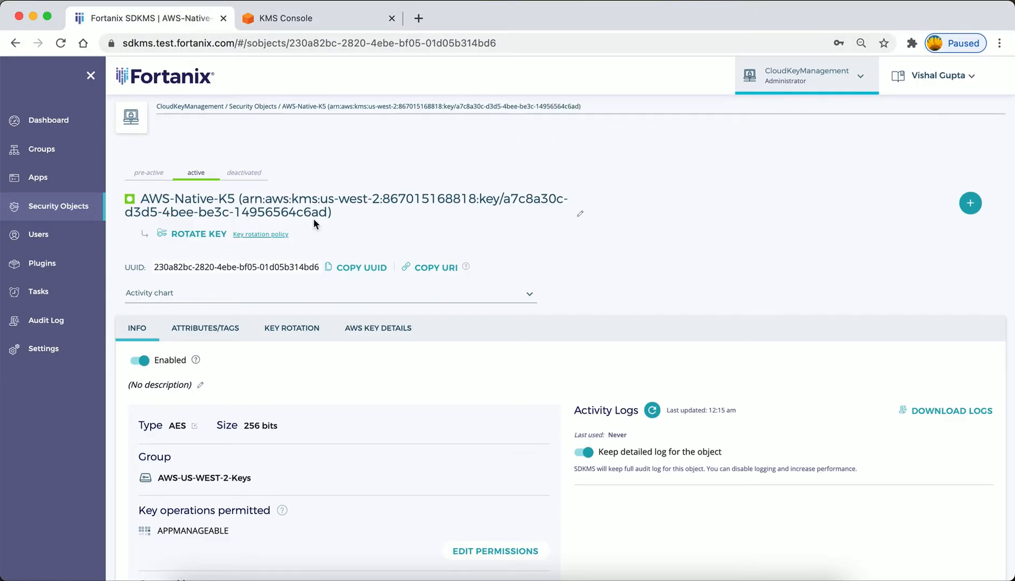
left_click(403, 335)
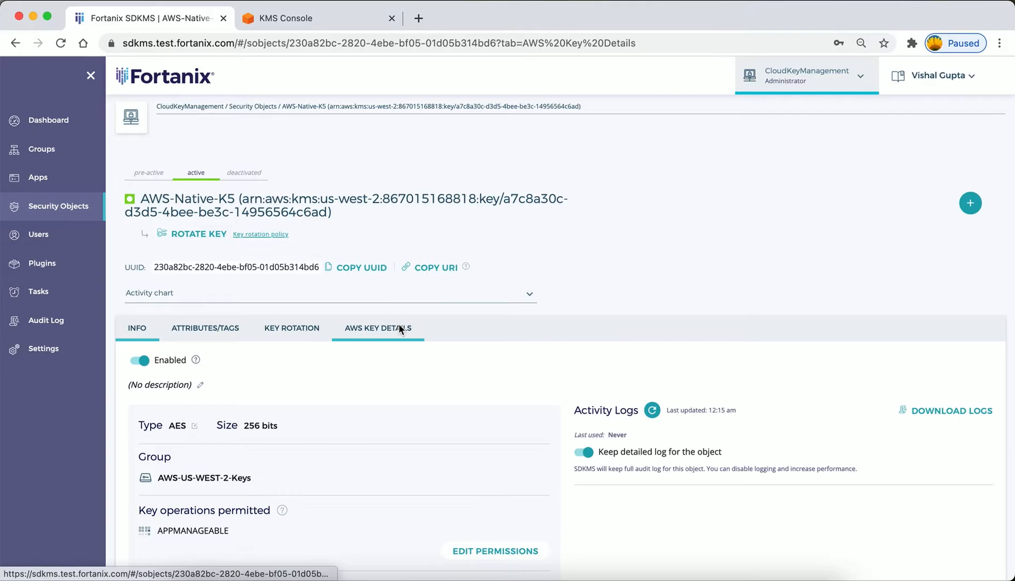
scroll(398, 324, "down", 10)
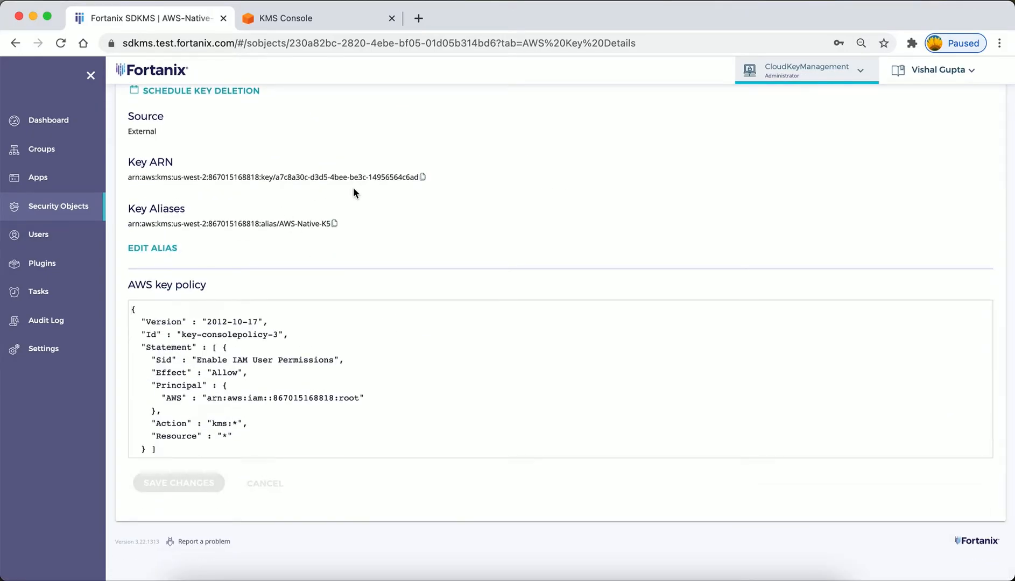
Copy AWS-Native-K5's key ID from its ARN, filter the AWS KMS console's customer managed keys by it, and open and reload the key's page.
left_click_drag(275, 179, 421, 179)
key("super+c")
left_click(301, 19)
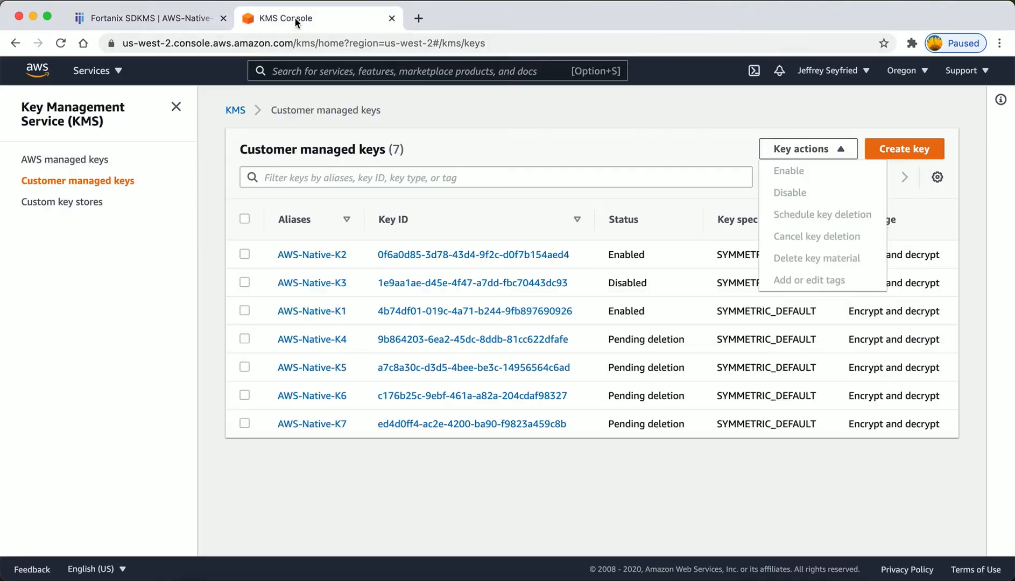
left_click(338, 173)
key("super+v")
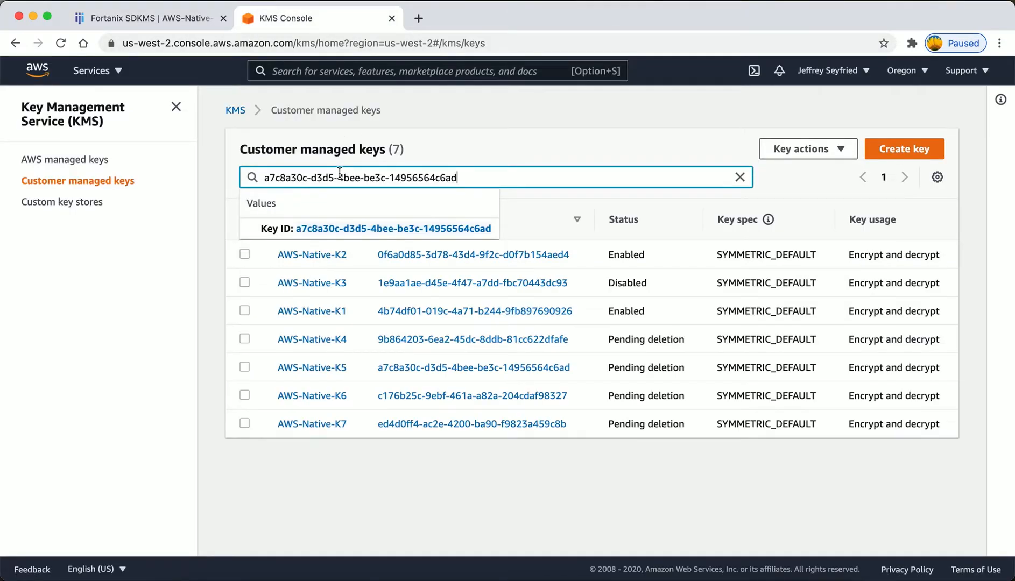
left_click(356, 232)
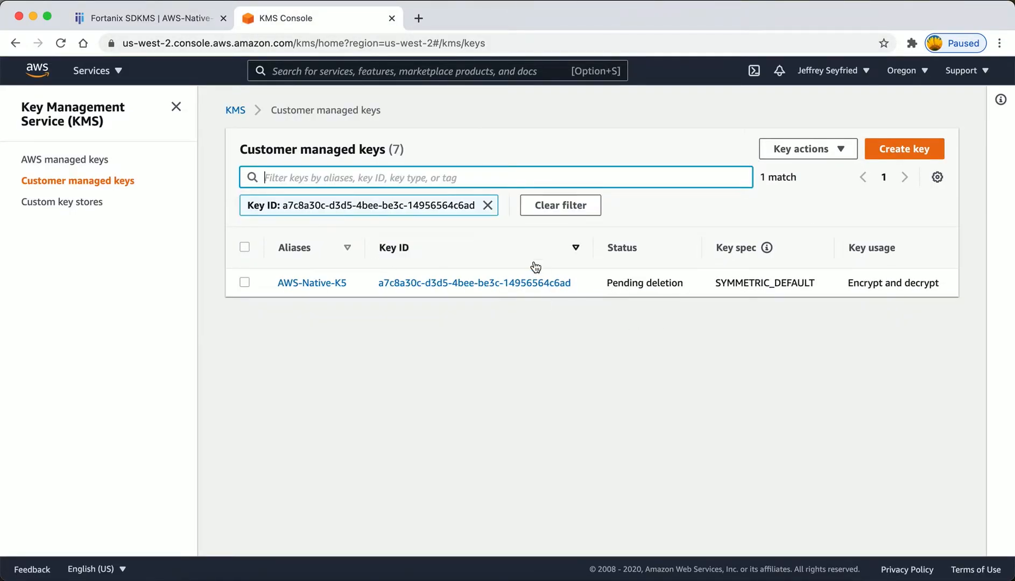
left_click(517, 282)
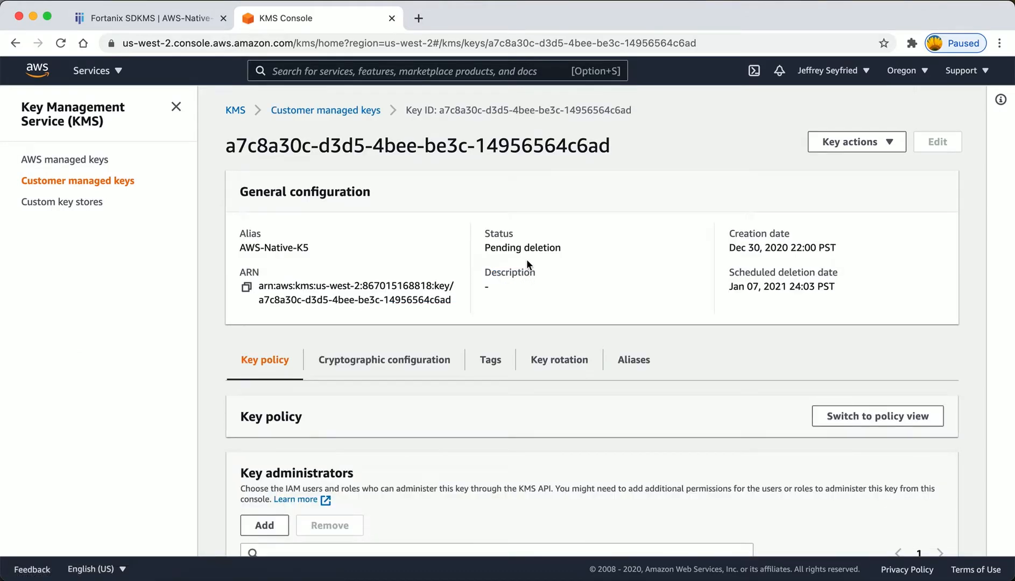
left_click(415, 43)
key("Return")
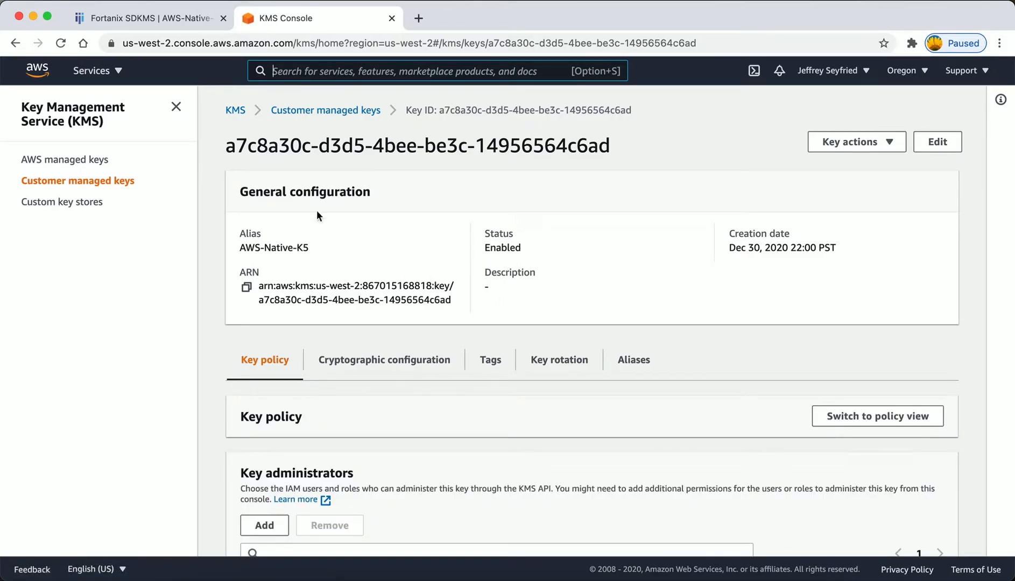
Switch back to Fortanix SDKMS and disable the AWS-Native-K5 security object after comparing its status with the AWS KMS console.
left_click(163, 20)
left_click(366, 222)
scroll(366, 222, "up", 5)
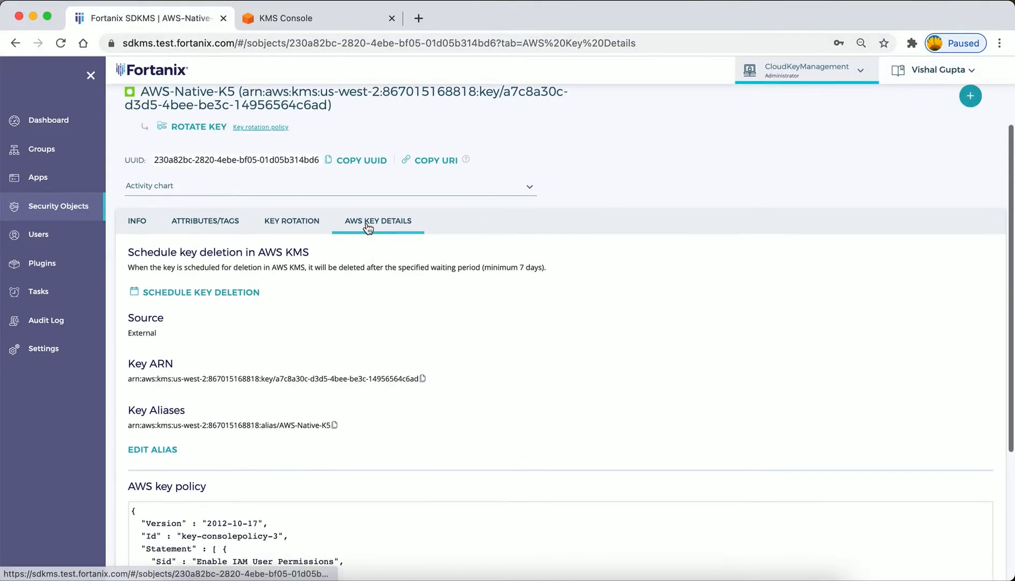
left_click(137, 221)
scroll(270, 314, "down", 2)
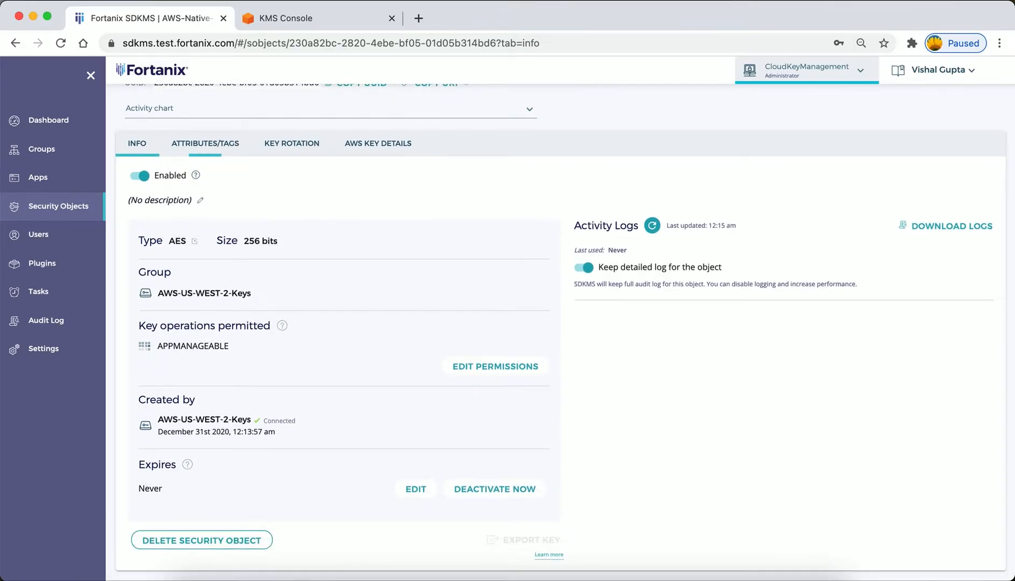
left_click(328, 20)
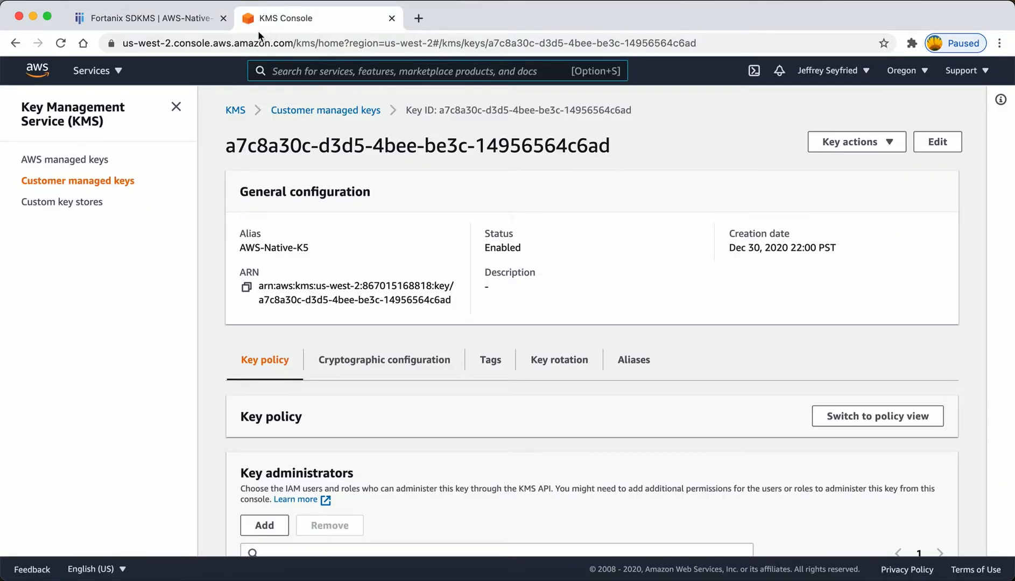
left_click(164, 21)
left_click(140, 176)
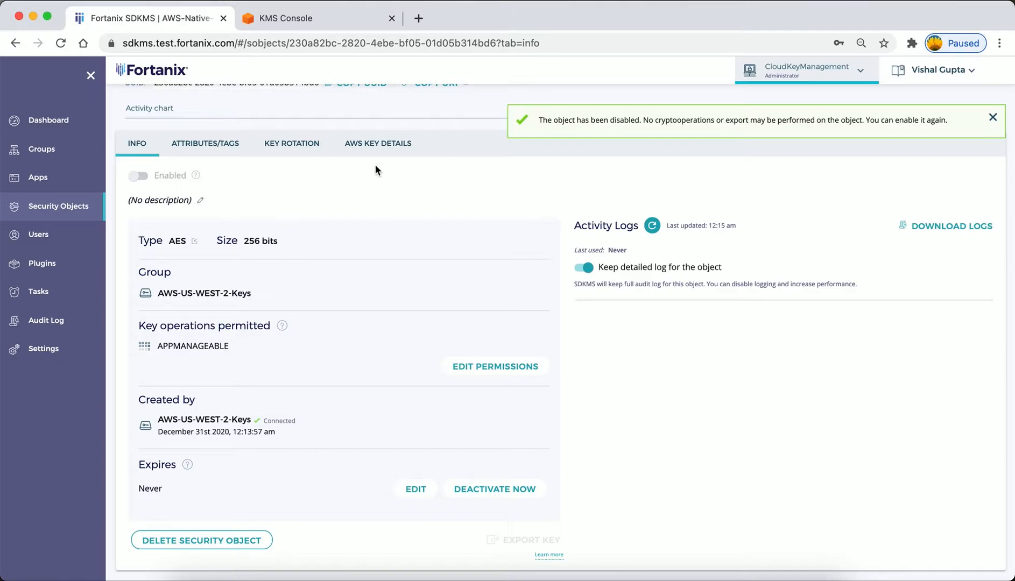
Rotate AWS-Native-K5 to a new AWS native key with the description "rotate the key to a new native key".
left_click(299, 148)
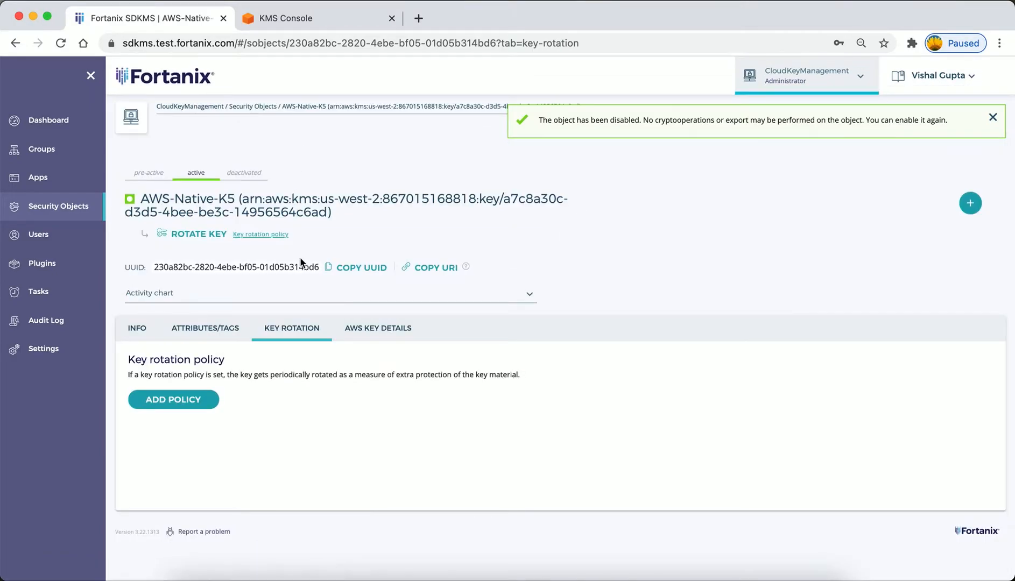
left_click(207, 240)
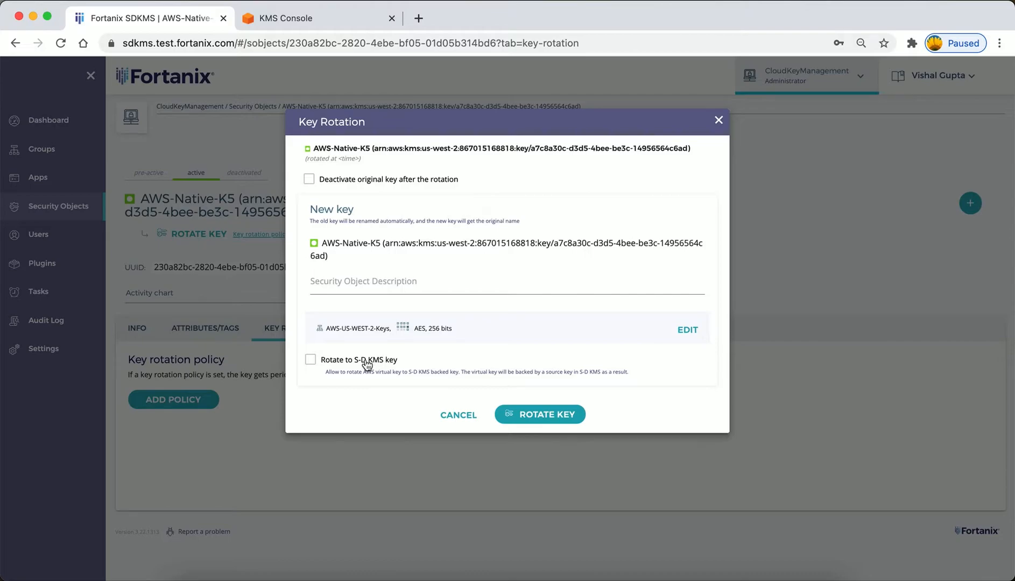
left_click(335, 285)
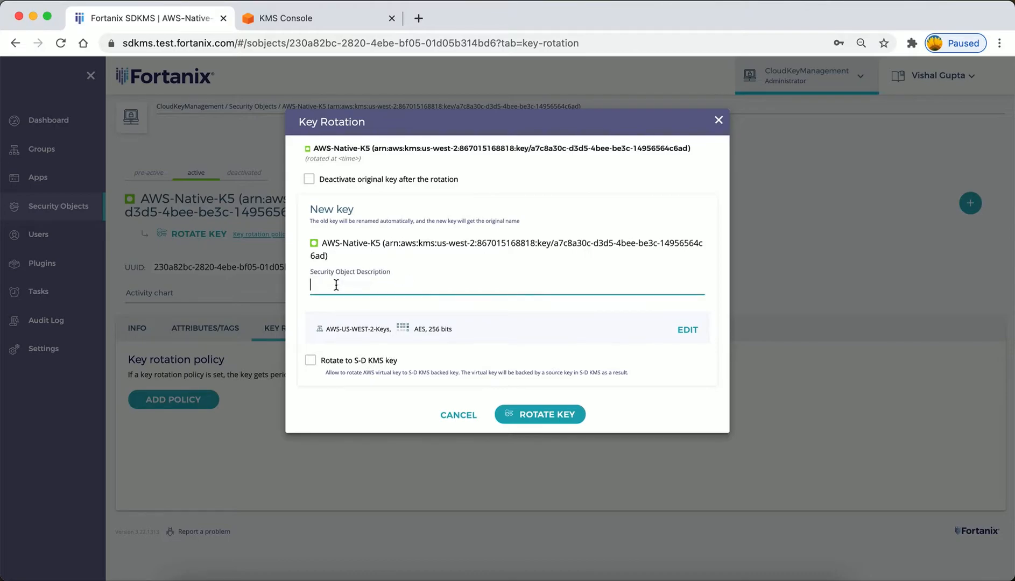
type("rotate the key to a new native key")
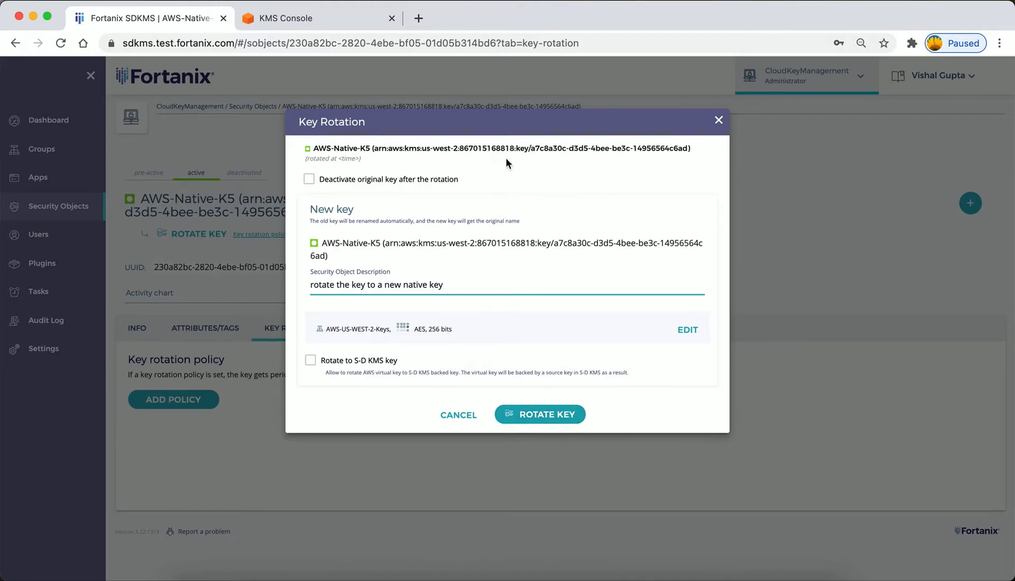
left_click_drag(536, 152, 689, 155)
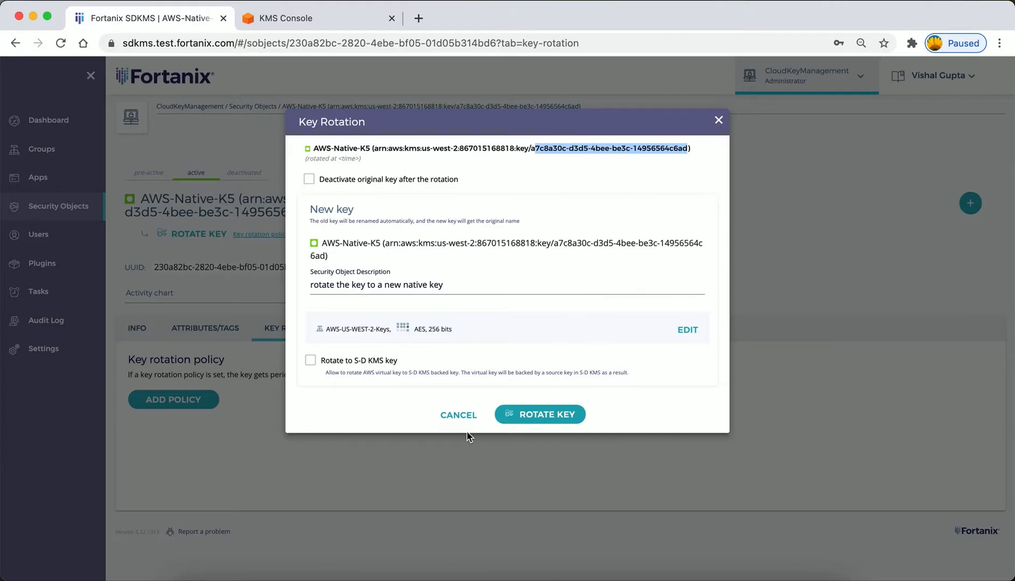
left_click(536, 416)
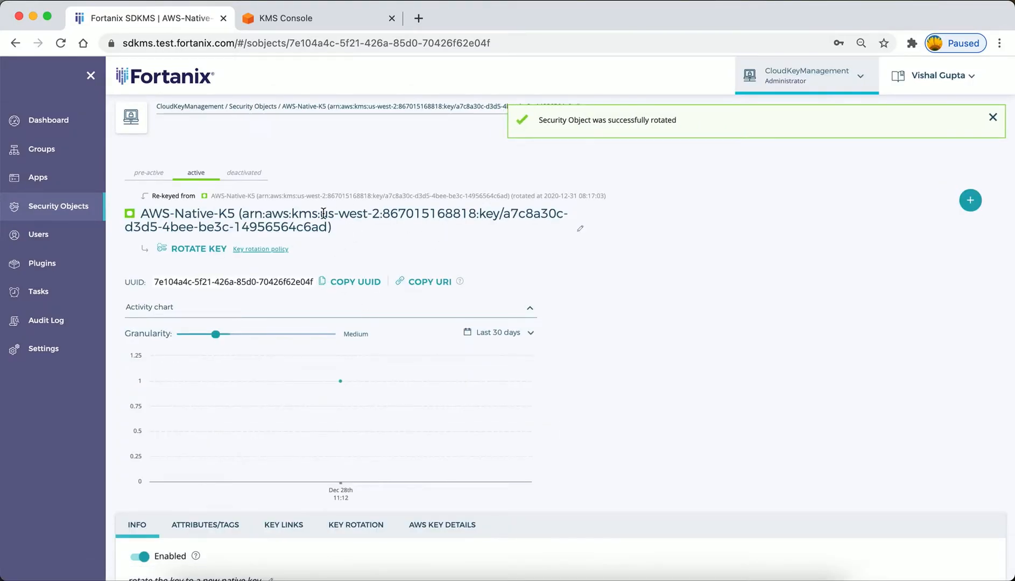
Review the rotated key's links, then check the original key's page and the customer managed keys list in the AWS KMS console.
scroll(300, 315, "down", 4)
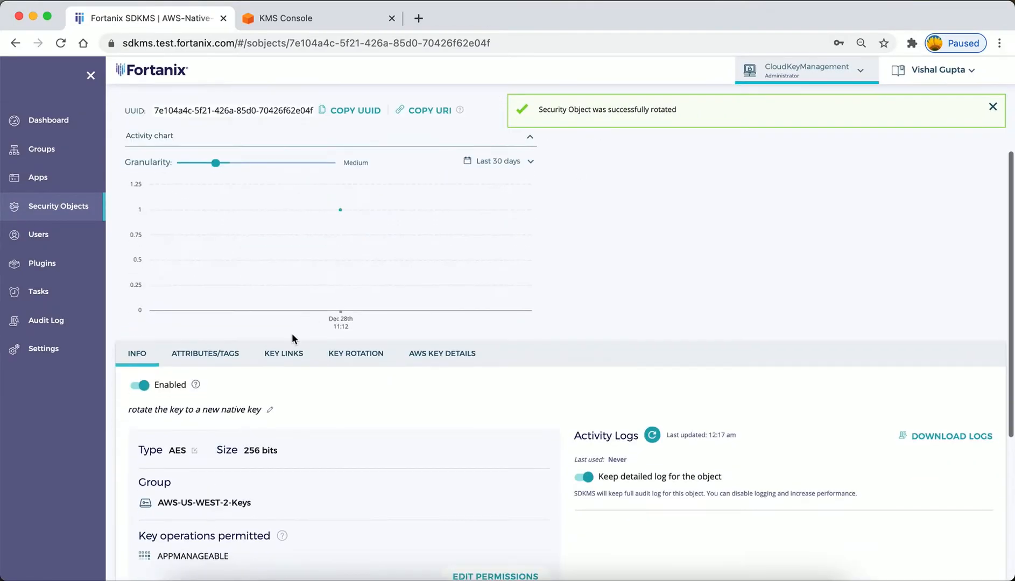
left_click(284, 353)
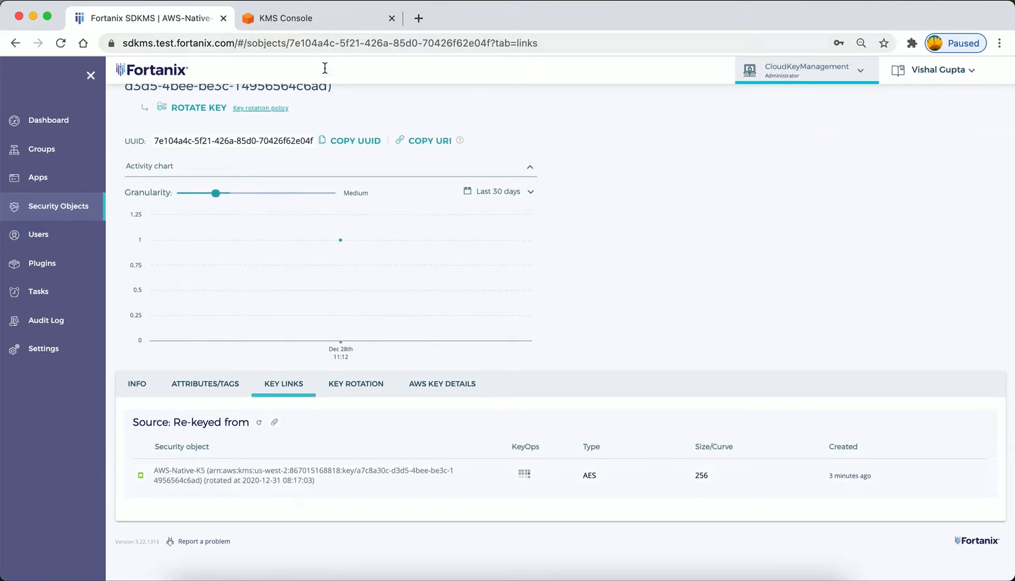
left_click(326, 15)
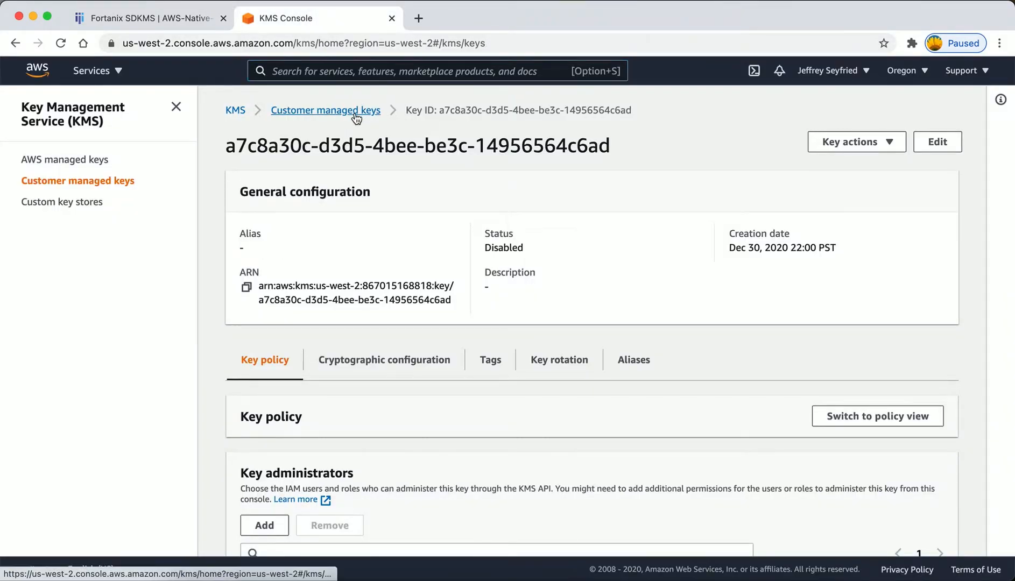
left_click(326, 111)
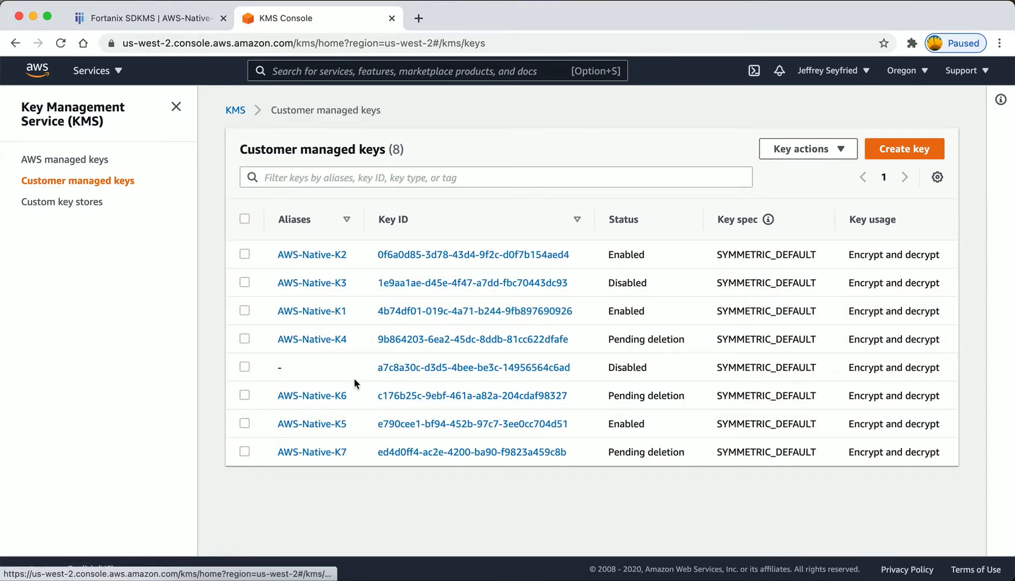
left_click(443, 368)
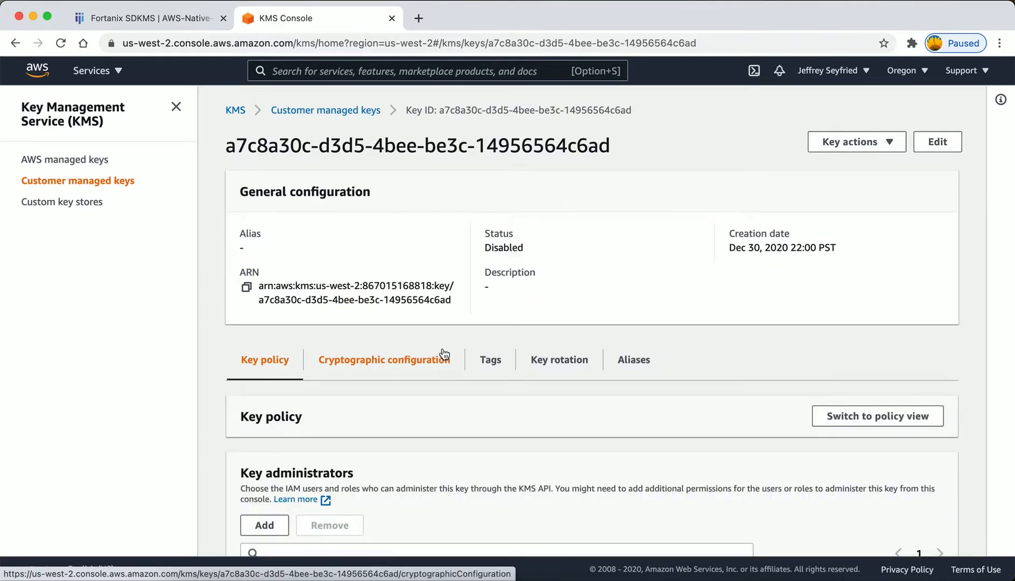
left_click(347, 111)
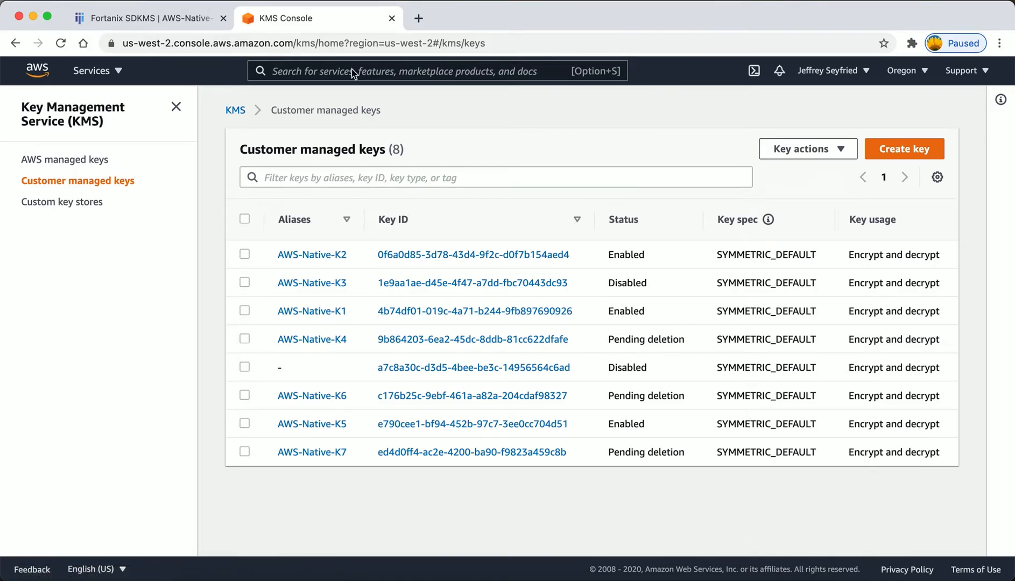
Copy the rotated key's ARN from its AWS key details in Fortanix SDKMS, then filter the AWS KMS console's keys by it and open the match.
left_click(196, 20)
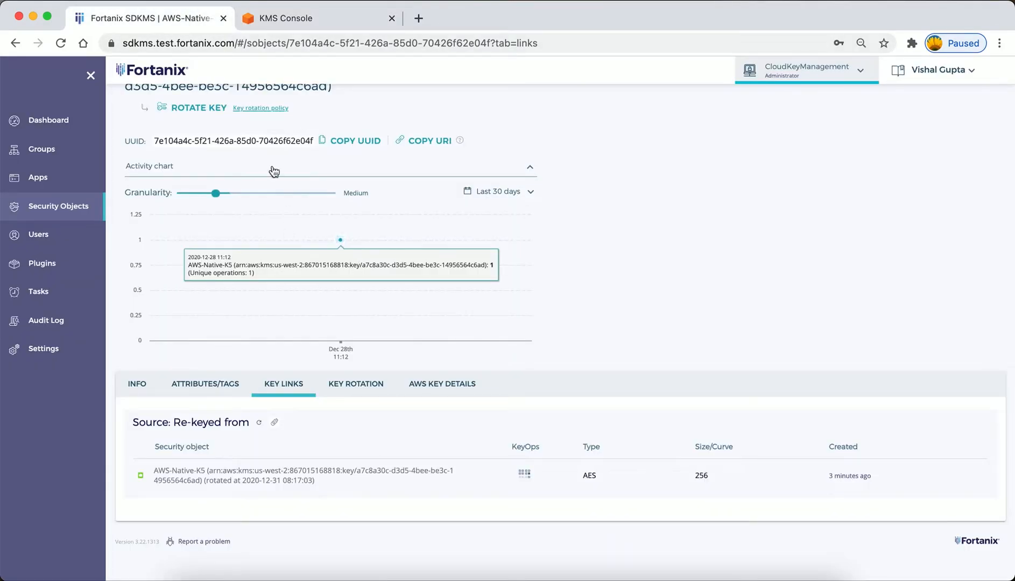
left_click(426, 385)
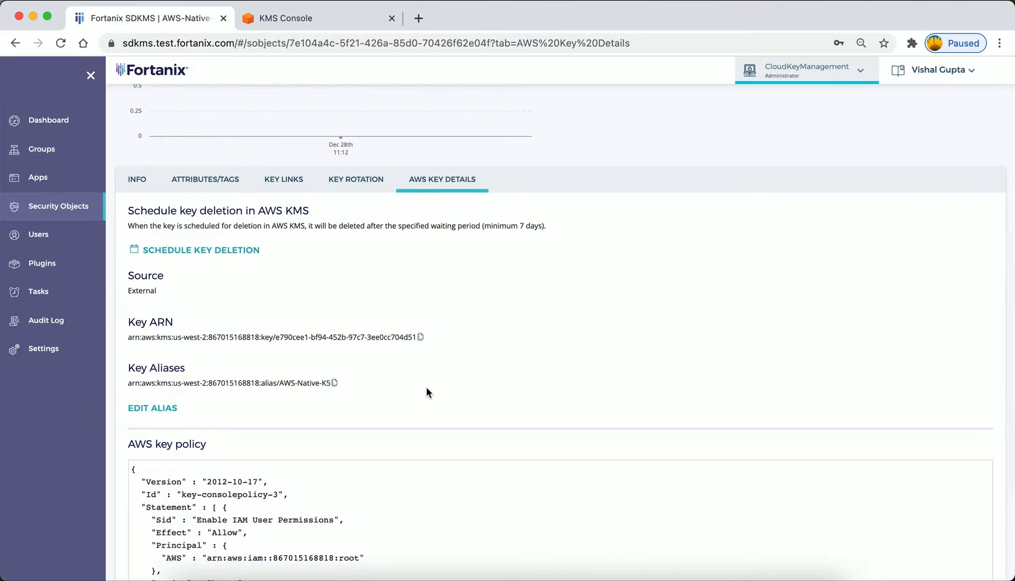
scroll(426, 386, "down", 2)
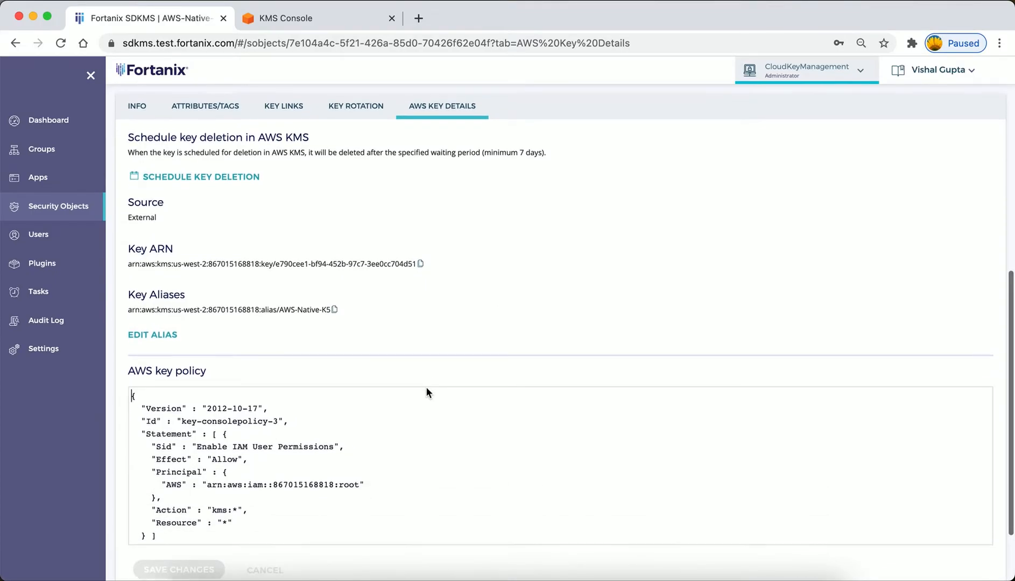
left_click(421, 263)
left_click(320, 17)
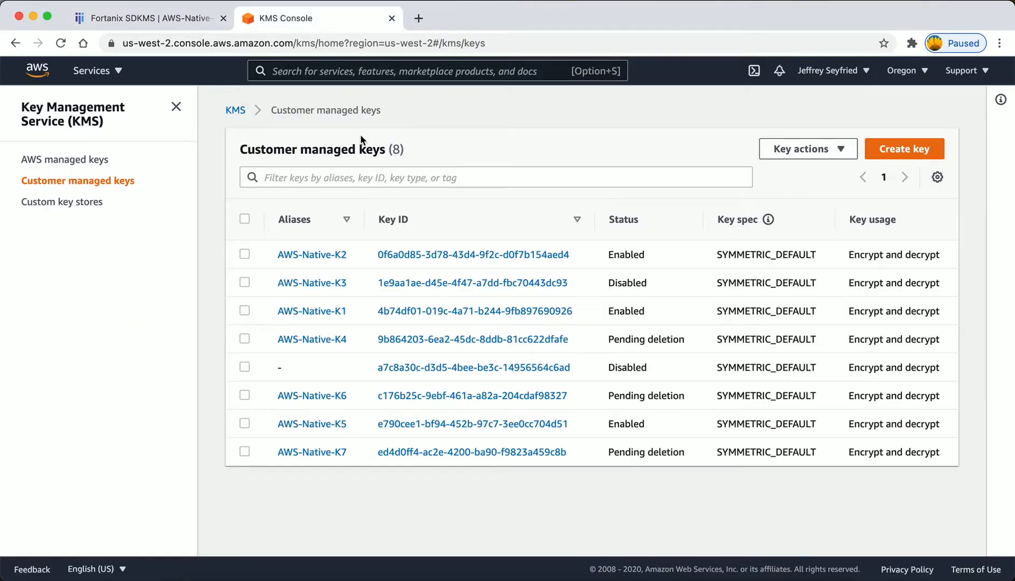
left_click(370, 178)
key("super+v")
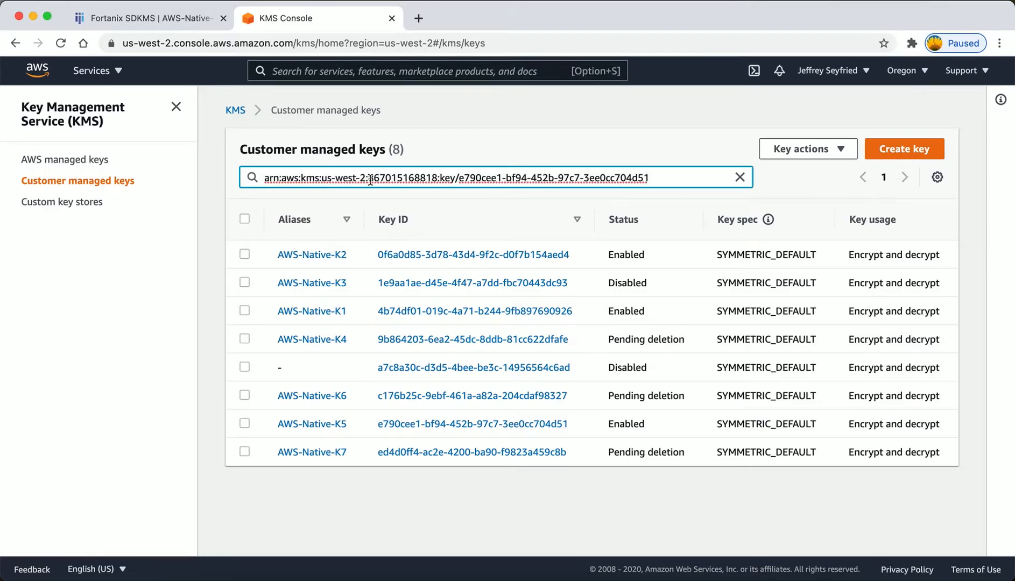
key("Return")
left_click(461, 284)
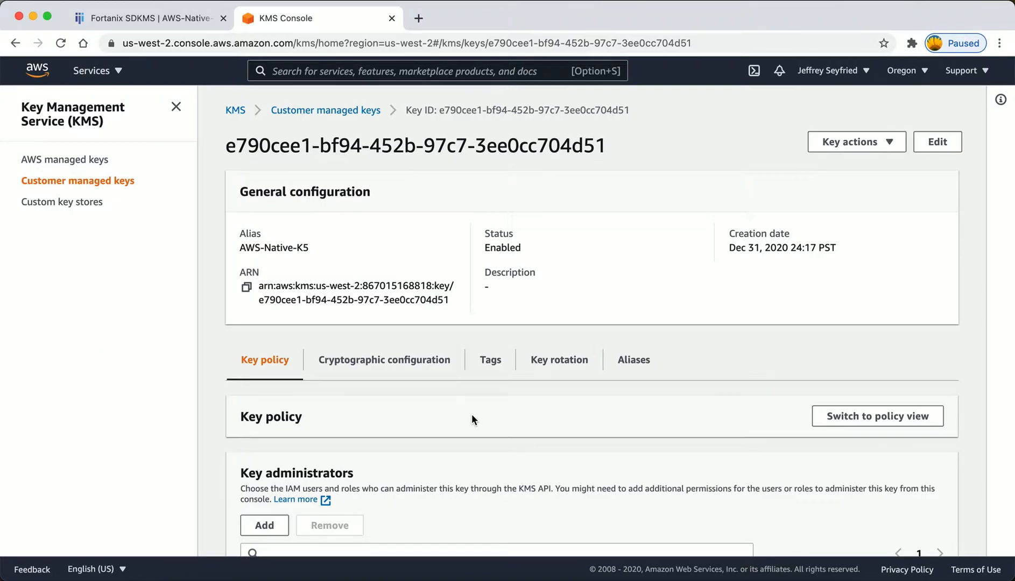
Examine the key rotation setting and the aliases of the new AWS-Native-K5 key in the AWS KMS console.
scroll(477, 412, "down", 2)
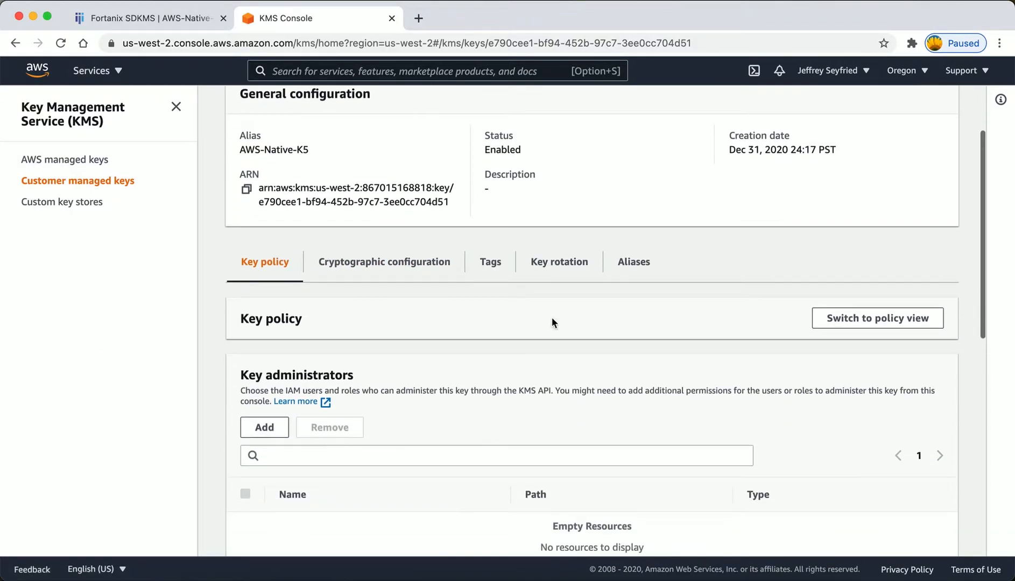
left_click(563, 275)
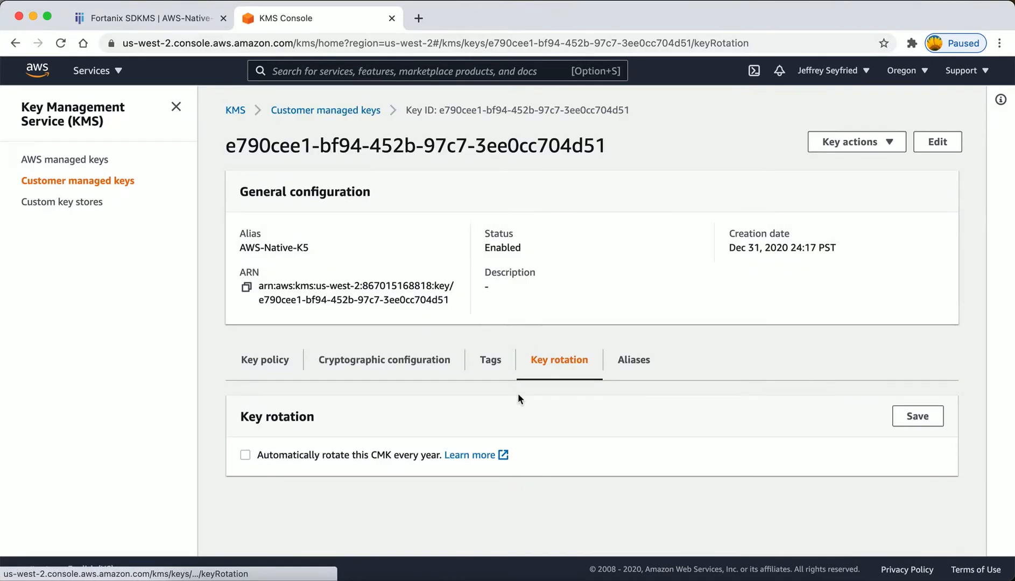
left_click(624, 362)
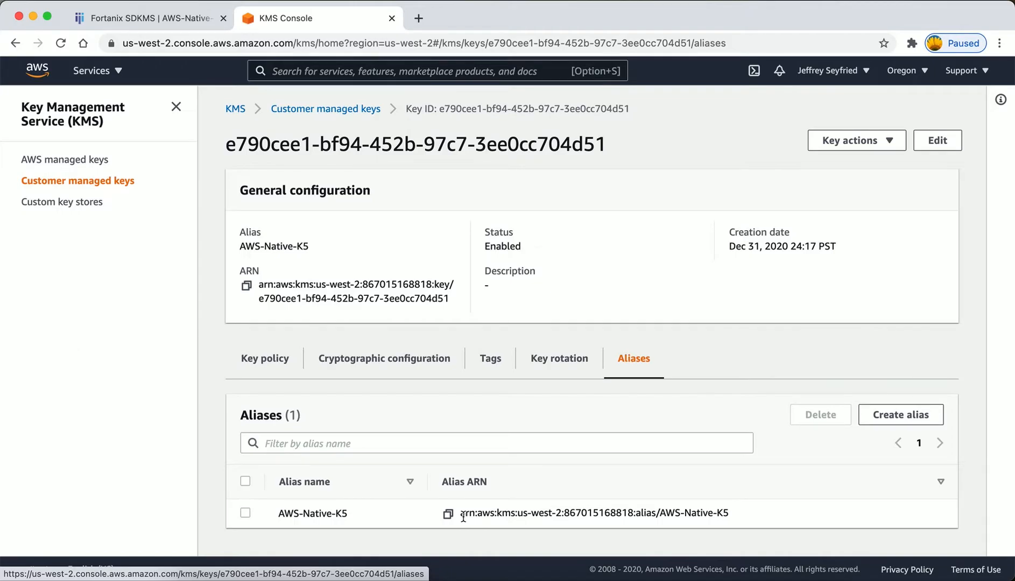
Return to Fortanix SDKMS and review the rotated key's general info, activity log and AWS key details.
left_click(166, 23)
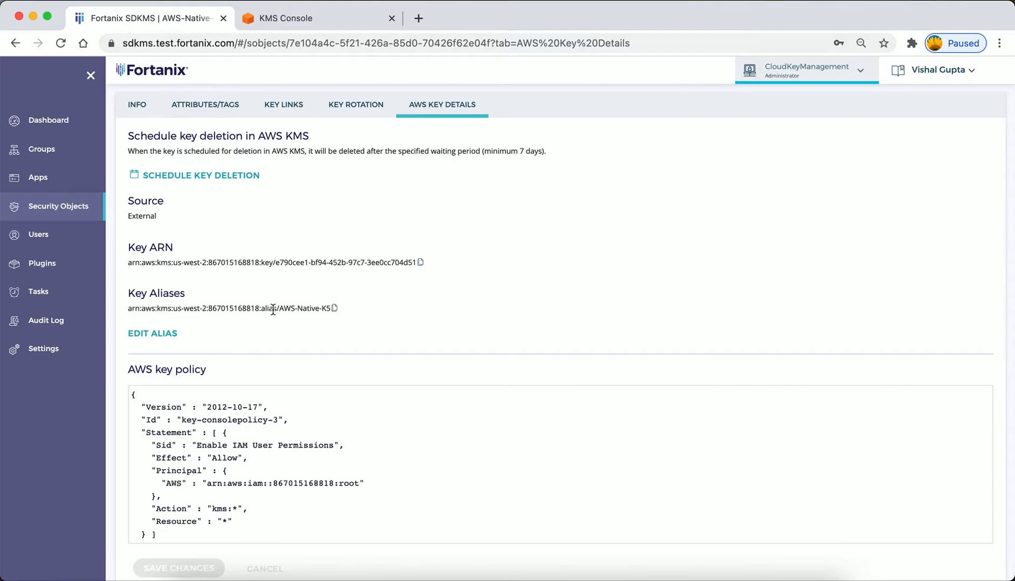
left_click(148, 112)
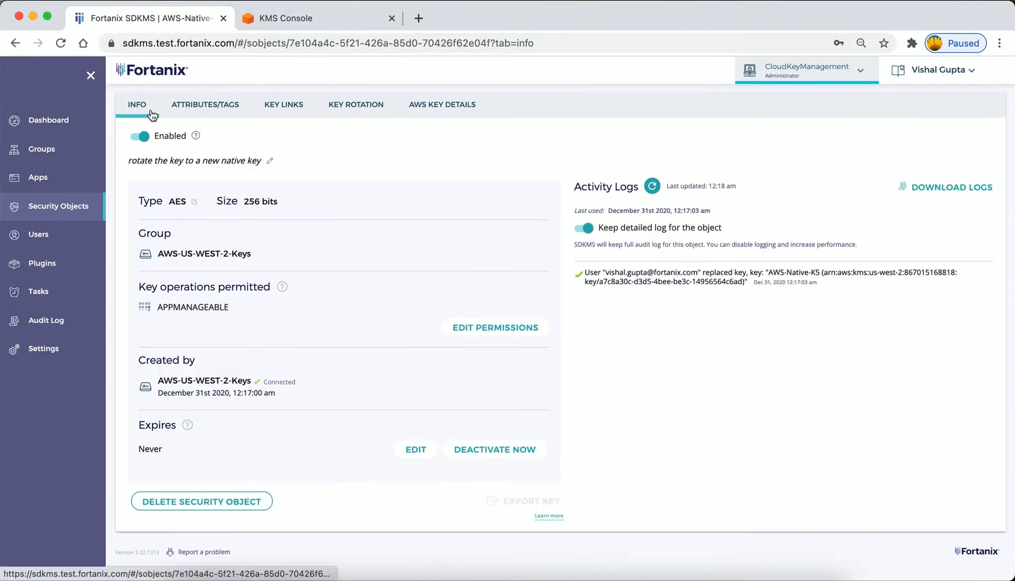
left_click(440, 109)
scroll(331, 158, "up", 5)
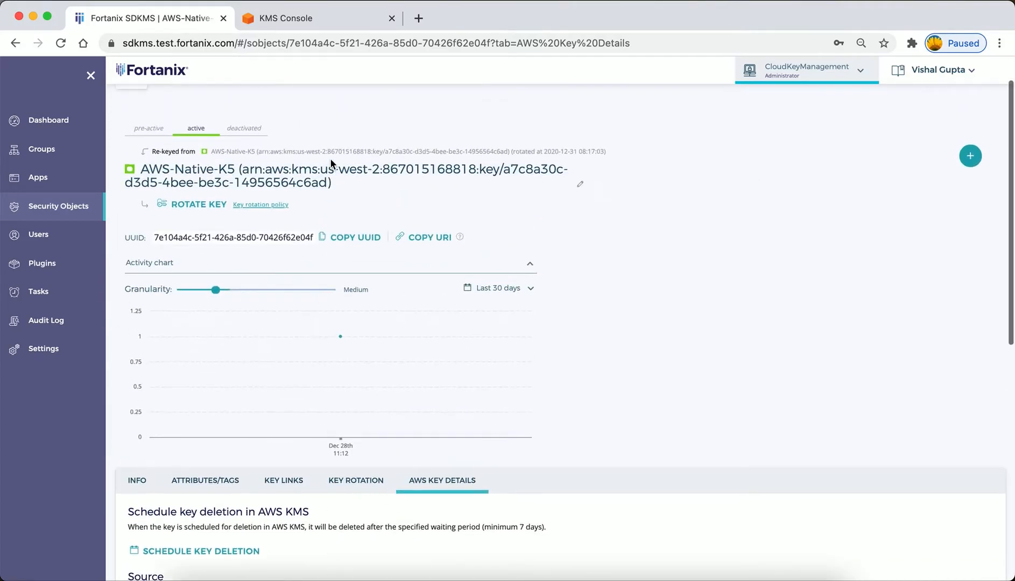
scroll(325, 305, "down", 7)
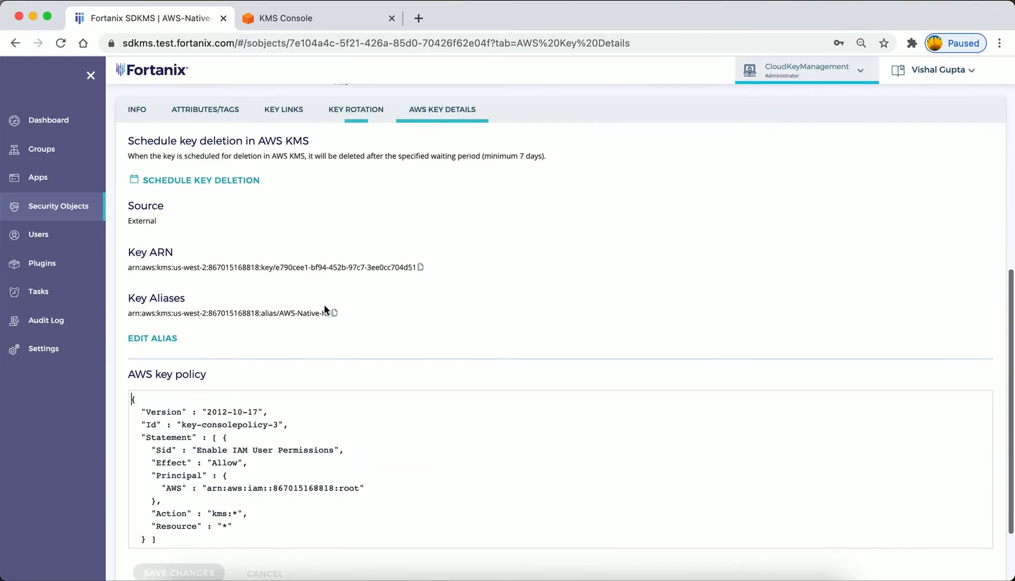
scroll(218, 167, "up", 2)
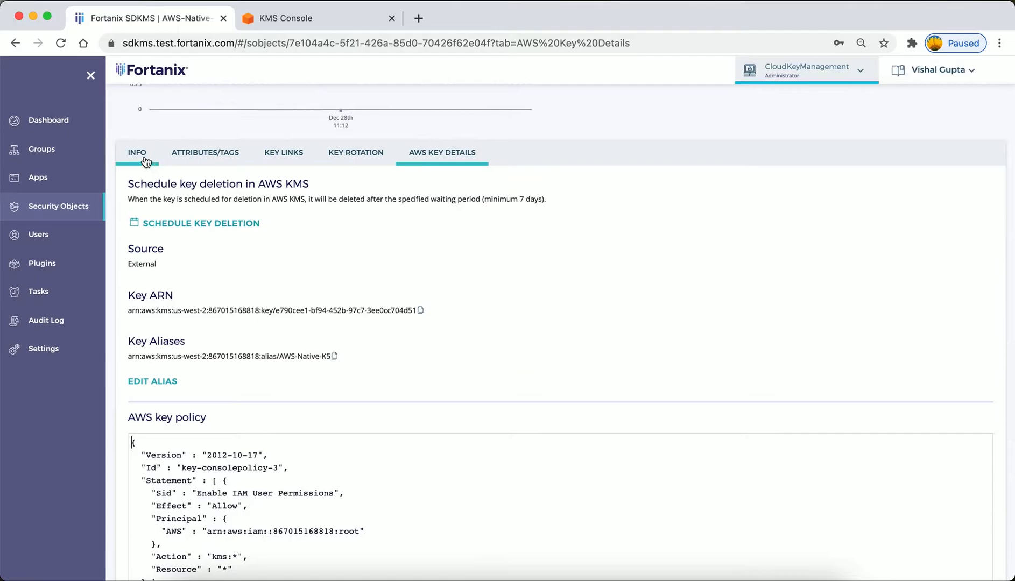
Follow the rotated key's link to the source key it was re-keyed from and review that key's page.
left_click(283, 152)
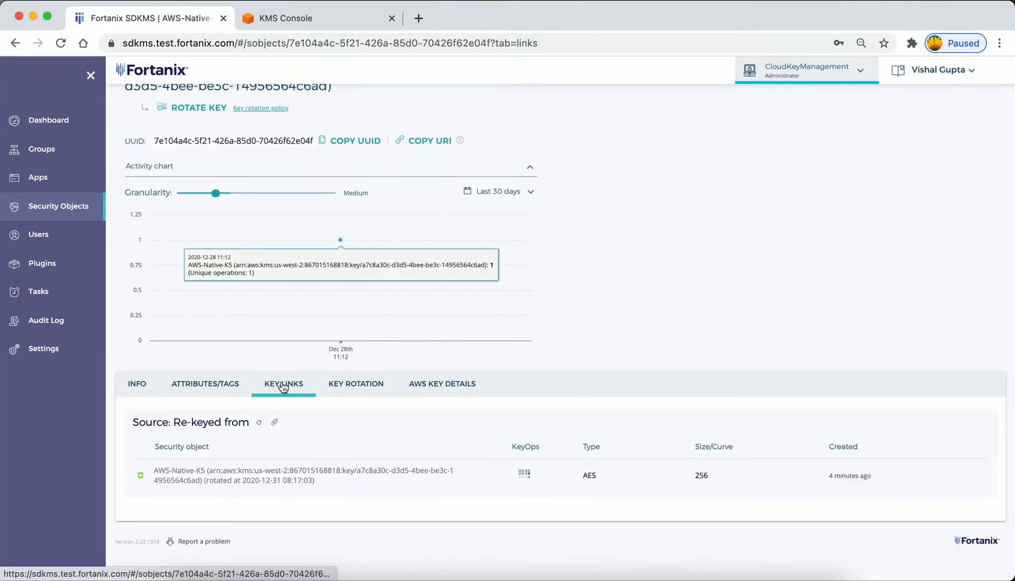
left_click(270, 473)
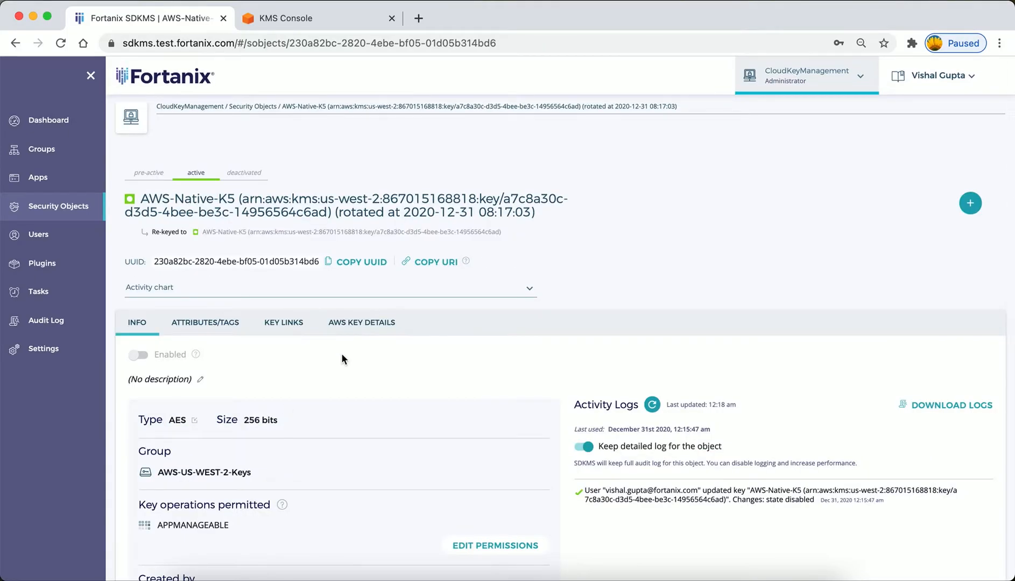
scroll(302, 299, "up", 1)
Add a rotation policy to the new AWS-Native-K5 key, rotating every 10 days starting 01/01/2021 at 12:00 pm, and save it.
left_click(60, 213)
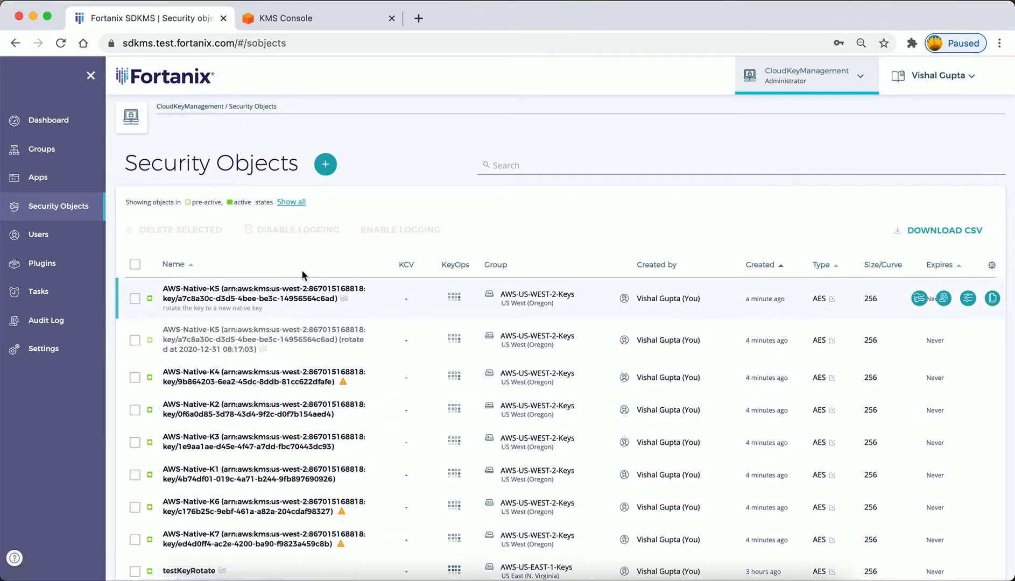
left_click(206, 292)
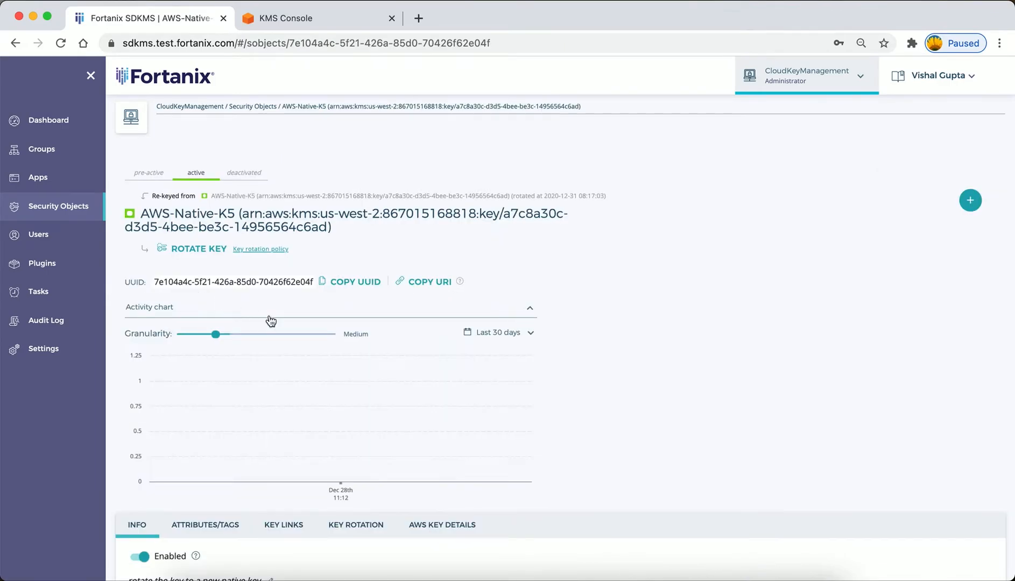
left_click(221, 527)
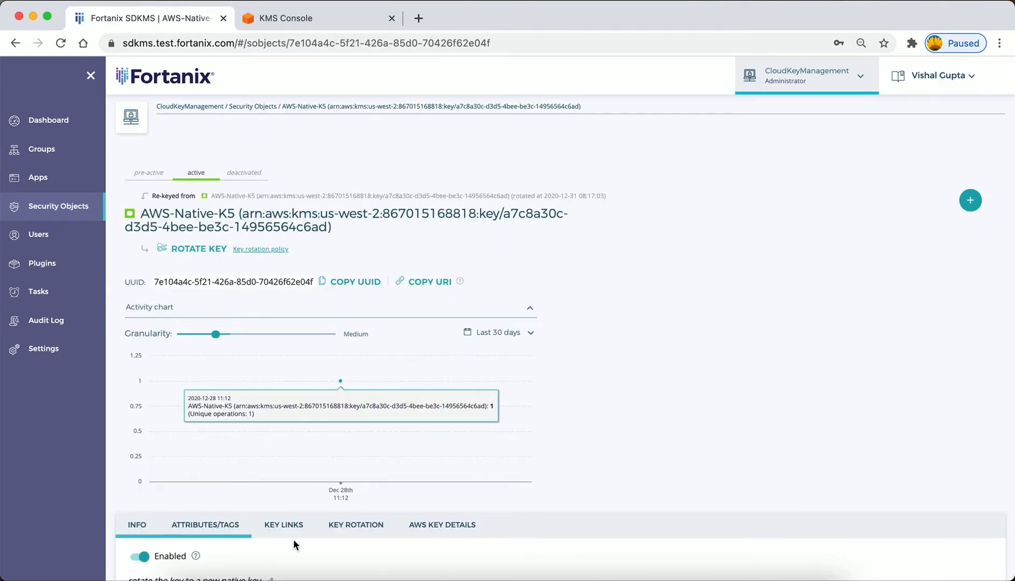
left_click(361, 524)
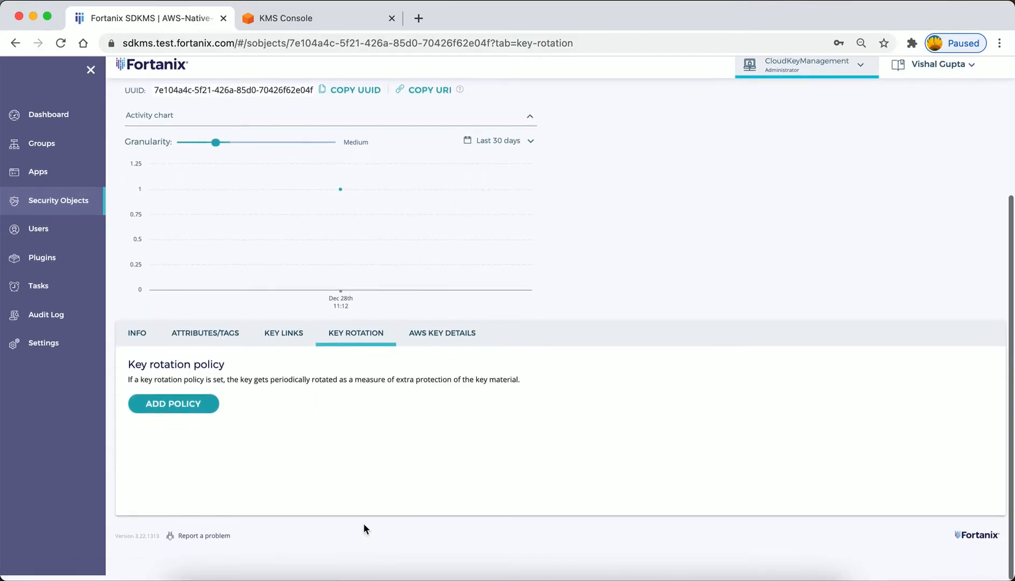
left_click(188, 415)
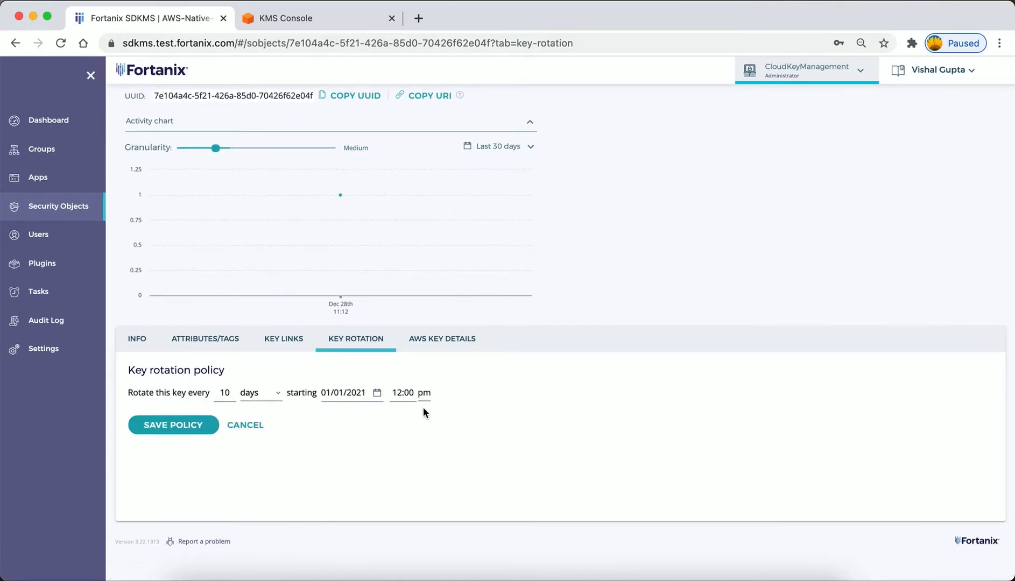
left_click(198, 429)
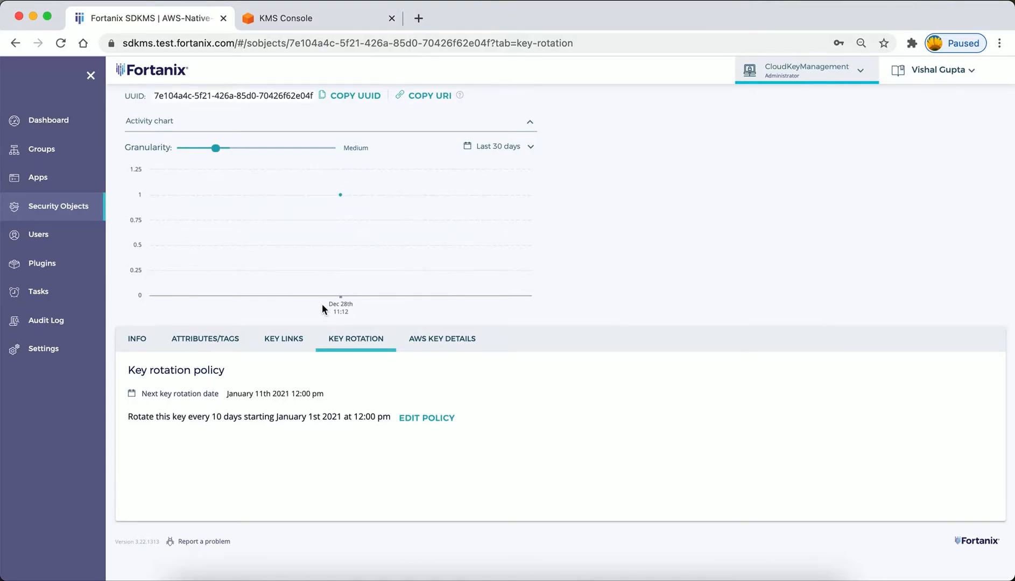
Open the AWS-US-WEST-2-Keys group from the key's general info and sync its keys with AWS Key Management Service.
scroll(322, 303, "up", 3)
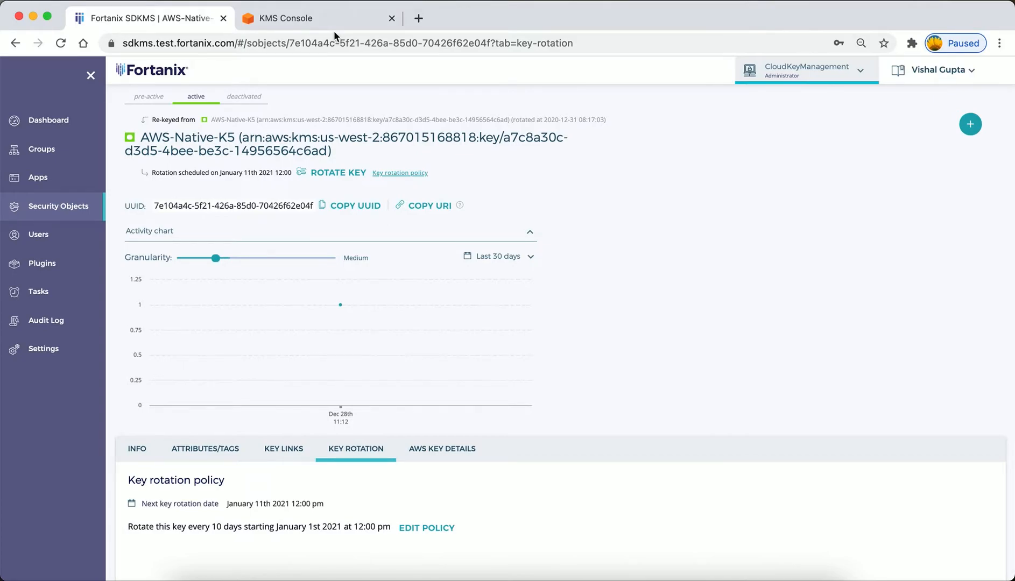
left_click(141, 455)
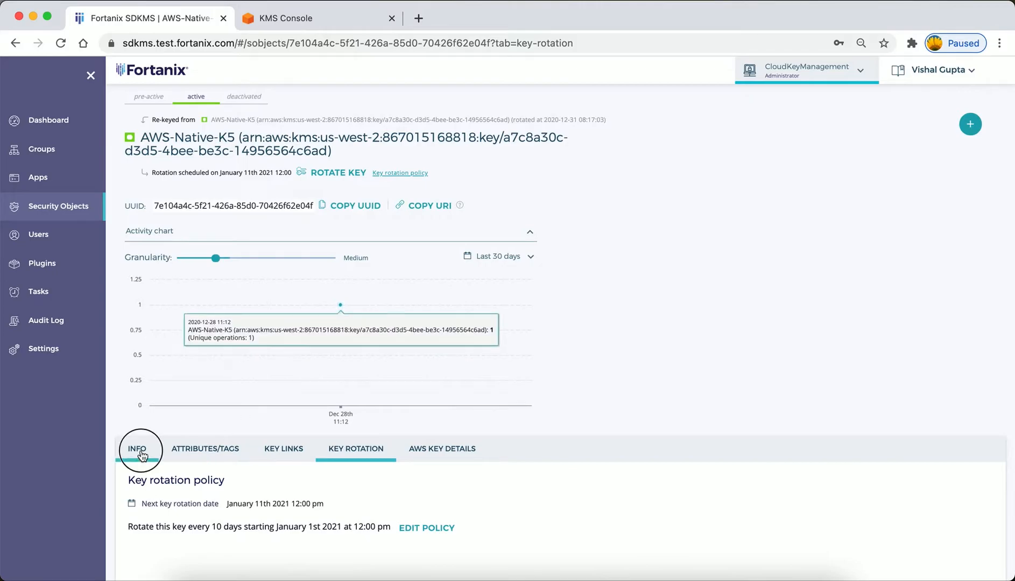
scroll(289, 413, "down", 3)
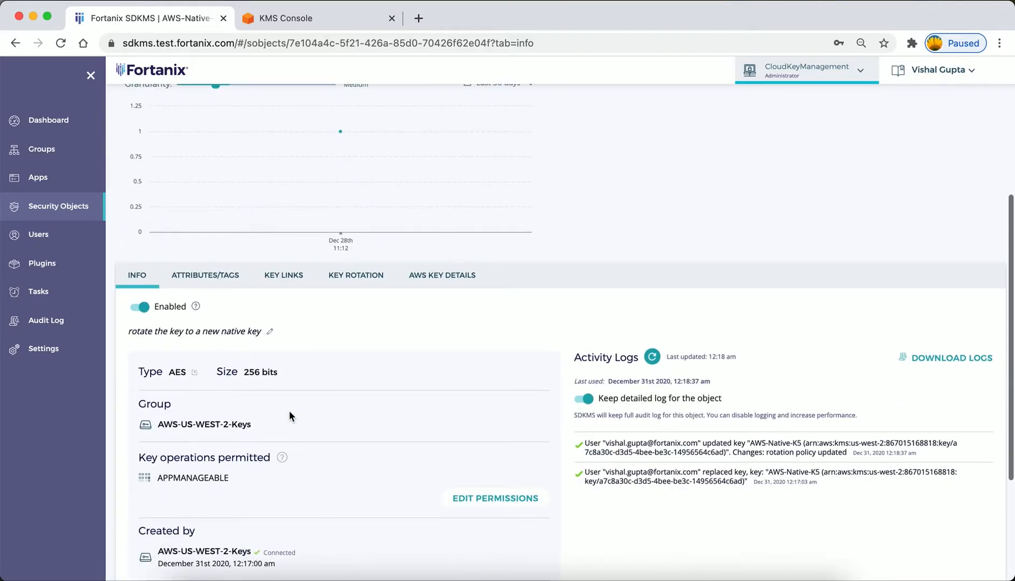
left_click(206, 426)
left_click(566, 443)
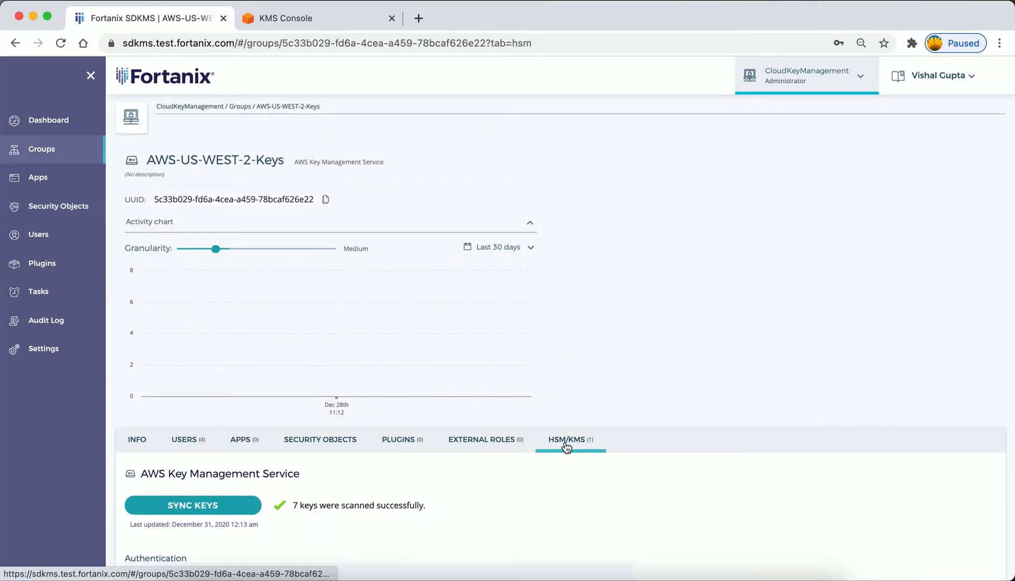
scroll(566, 447, "down", 3)
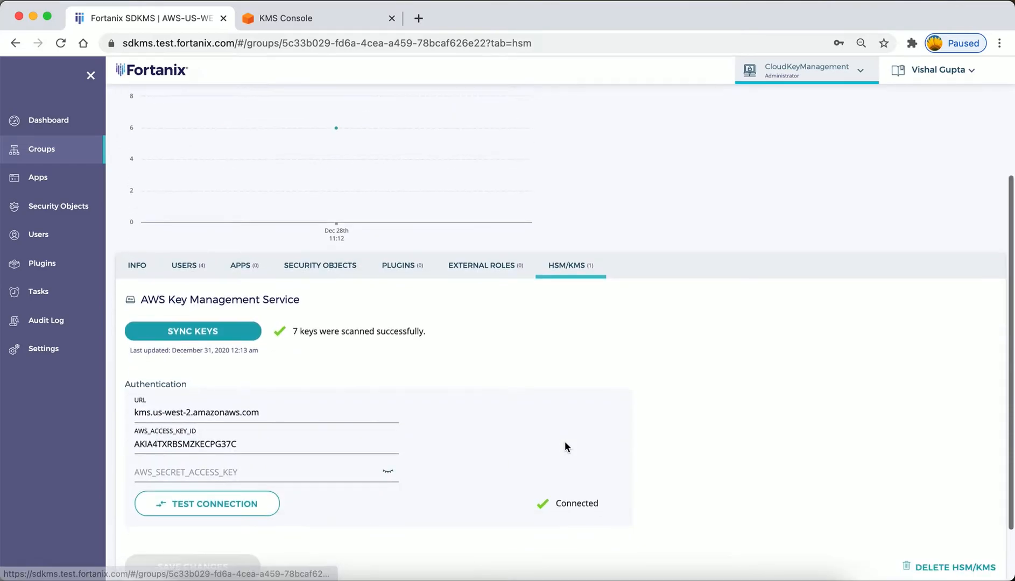
left_click(189, 333)
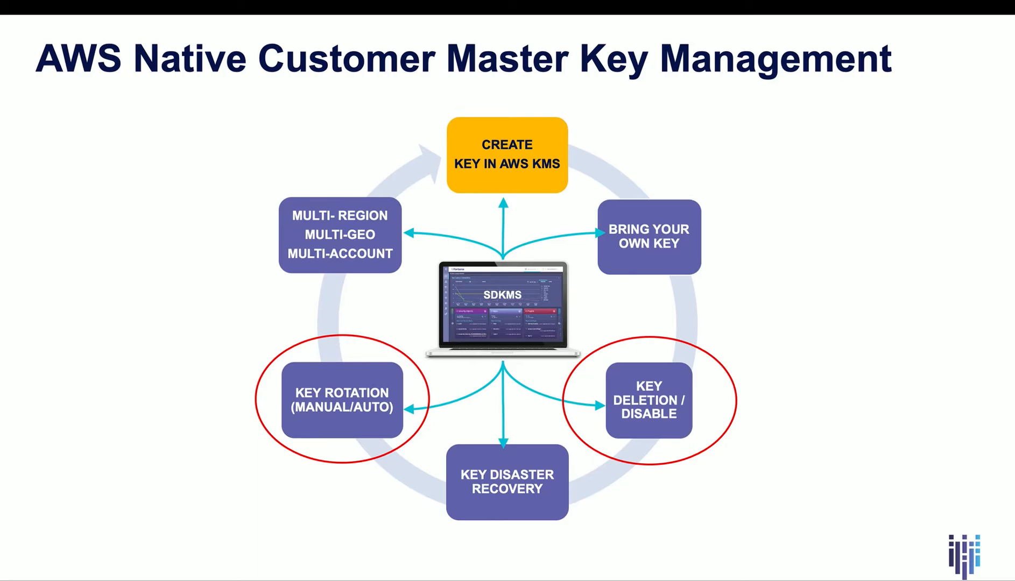
key("Right")
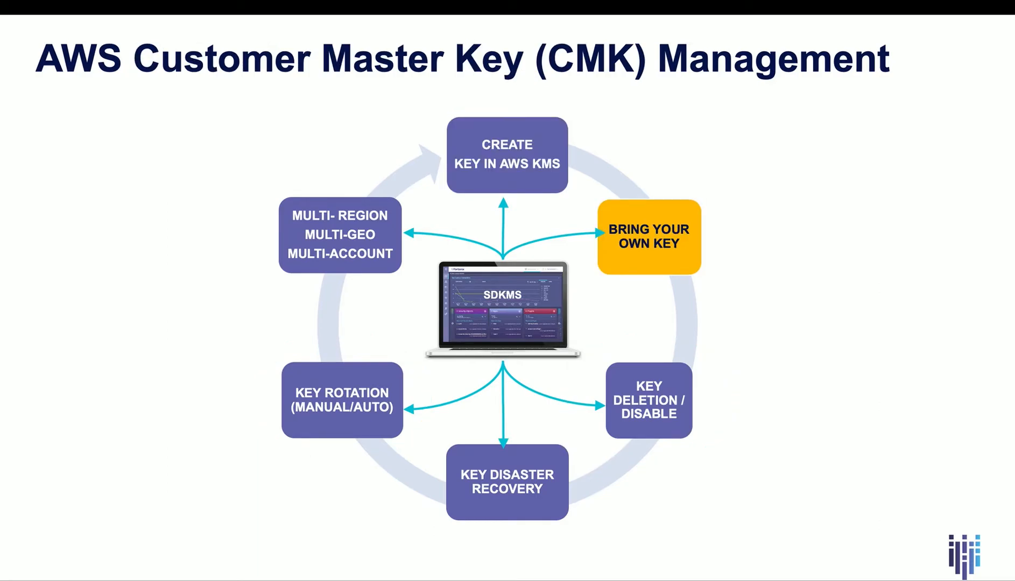
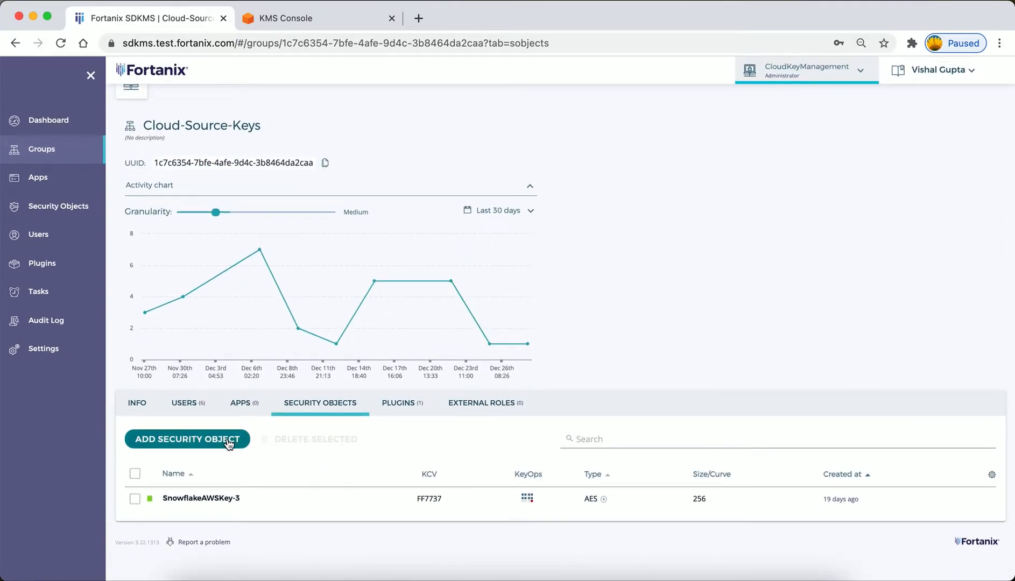
Generate a 256-bit AES security object named BYOK-K1 in the Cloud-Source-Keys group with the Export operation permitted.
left_click(228, 441)
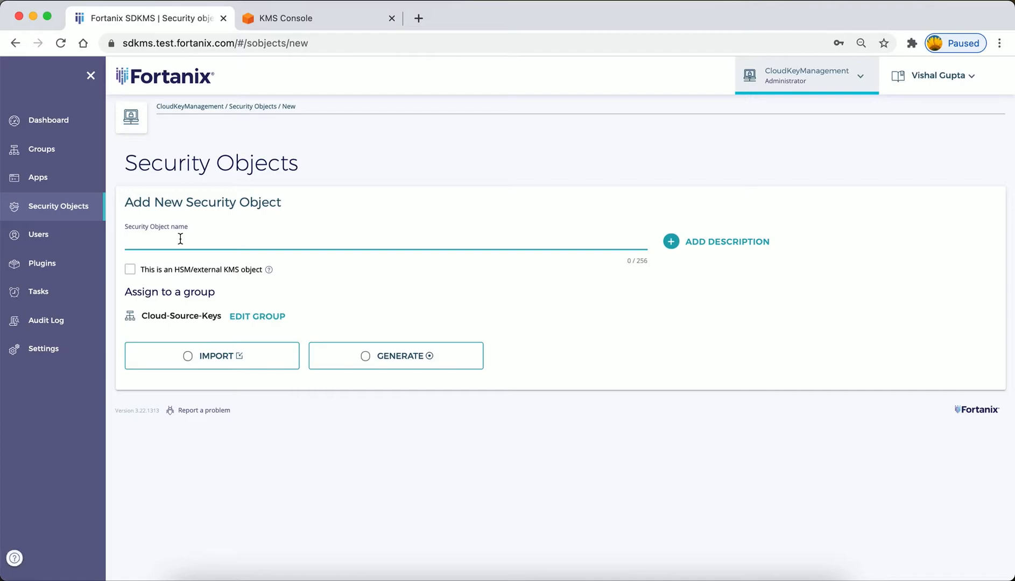
type("BYOK-K1")
left_click(368, 358)
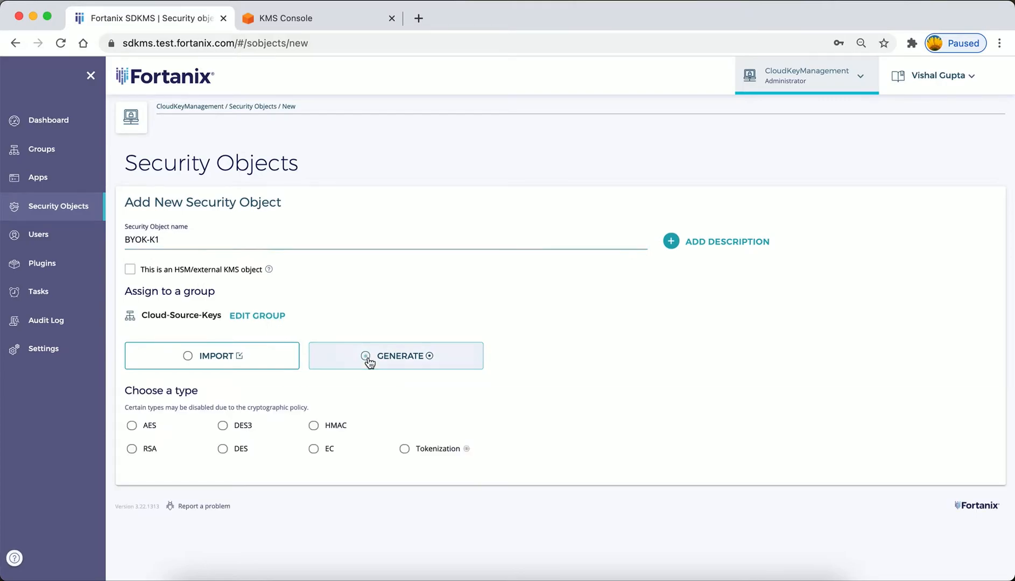
left_click(135, 429)
scroll(267, 445, "down", 5)
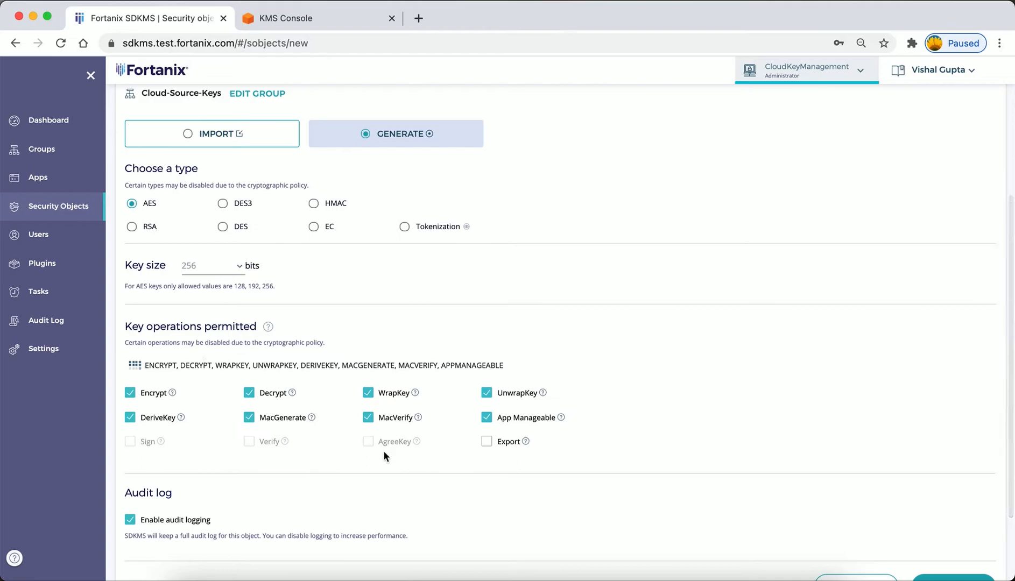
left_click(486, 441)
scroll(655, 444, "down", 2)
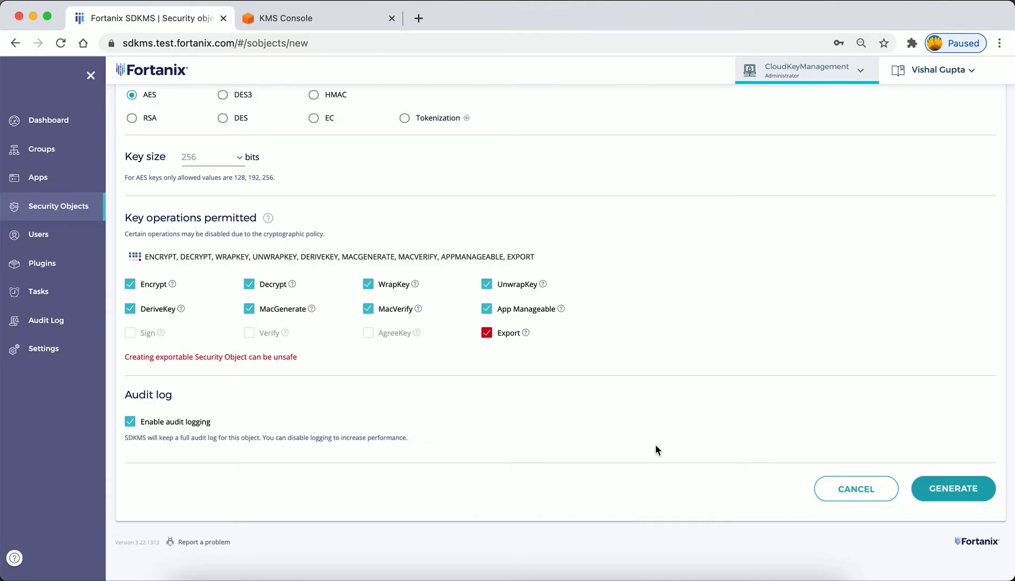
left_click(955, 496)
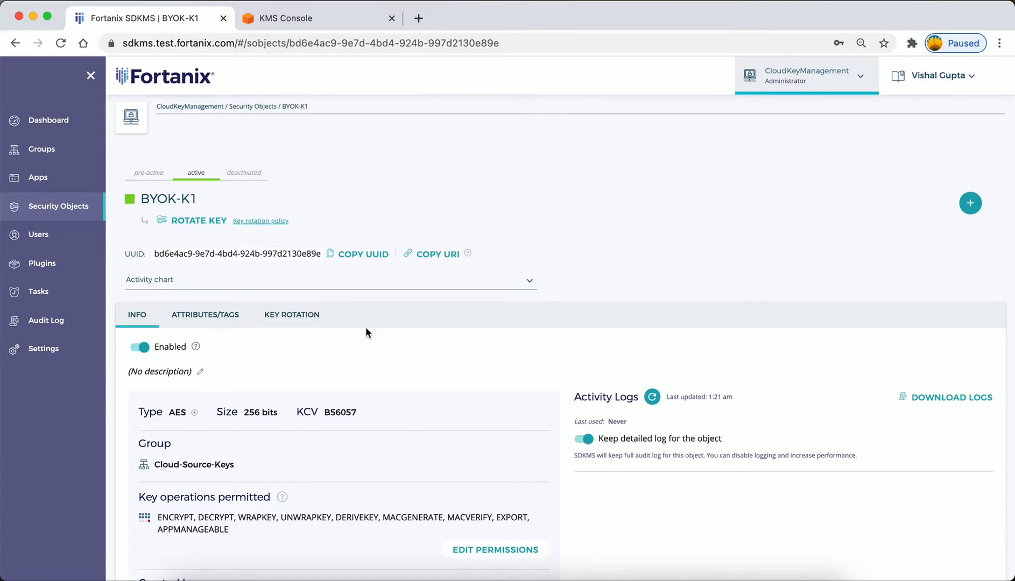
Start a copy of the BYOK-K1 key, importing it to HSM/External KMS with AWS-US-WEST-2-Keys as the target group.
left_click(970, 209)
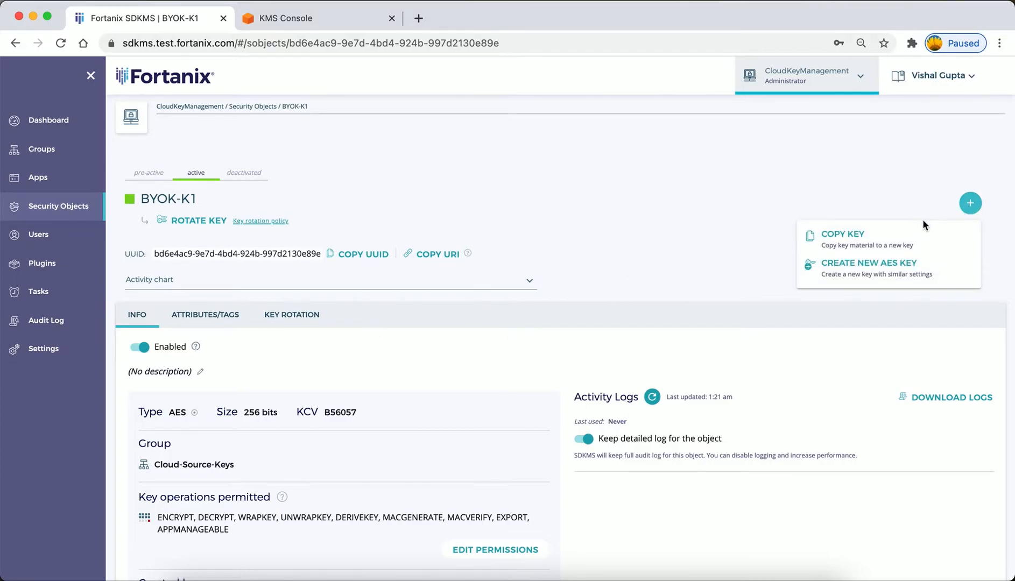
left_click(847, 240)
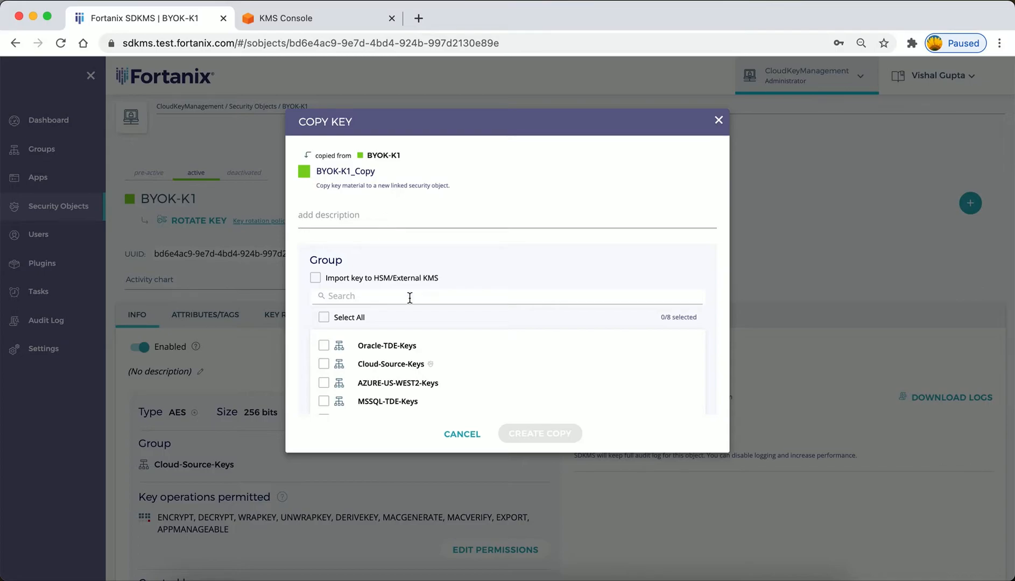
left_click(315, 277)
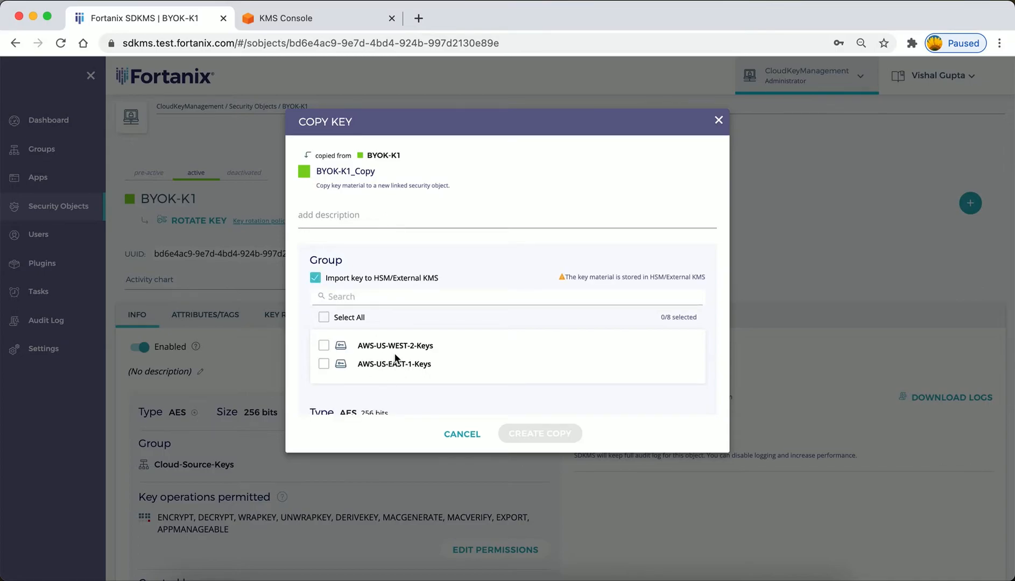
left_click(323, 345)
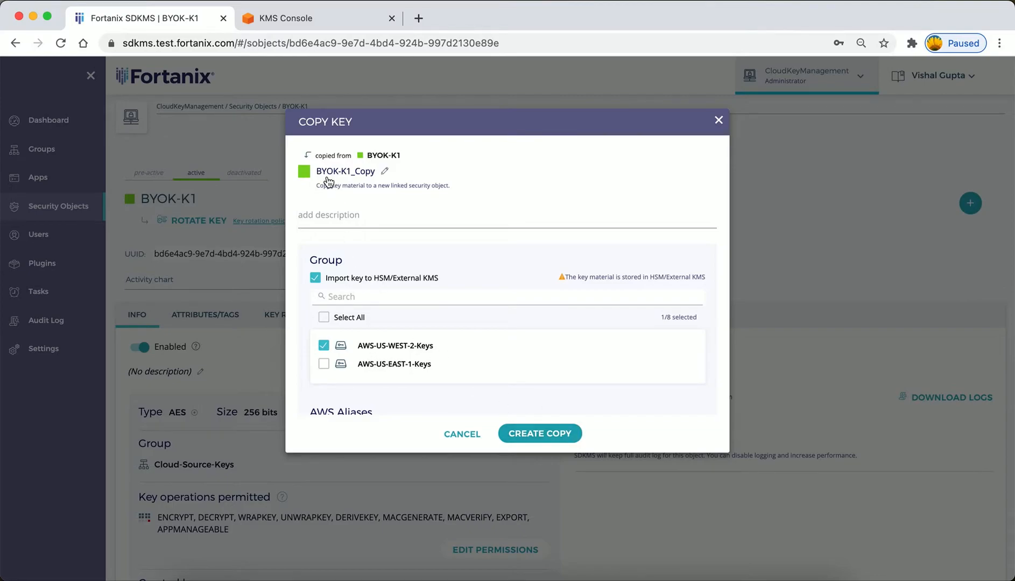
Set the AWS alias of the key copy to BYOK-K1.
left_click_drag(313, 172, 376, 173)
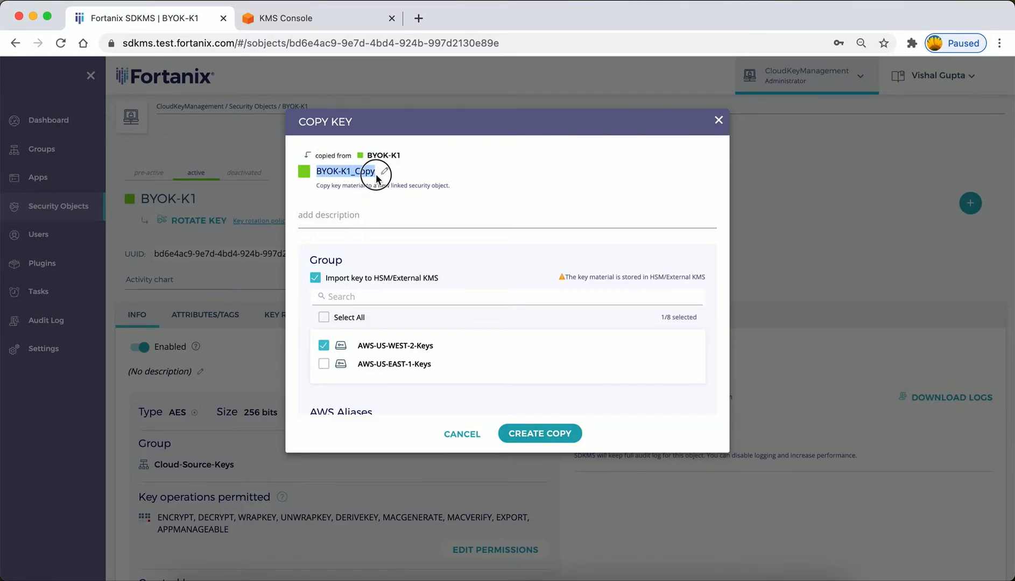
scroll(381, 300, "down", 5)
left_click(358, 292)
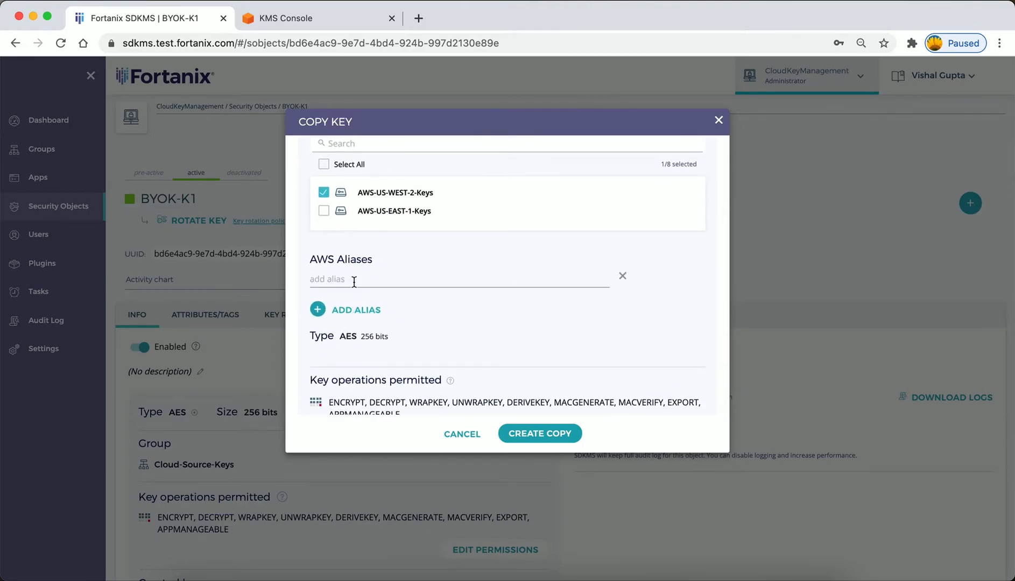
left_click(352, 279)
key("super+v")
key("BackSpace")
key("BackSpace")
key("BackSpace")
key("BackSpace")
key("BackSpace")
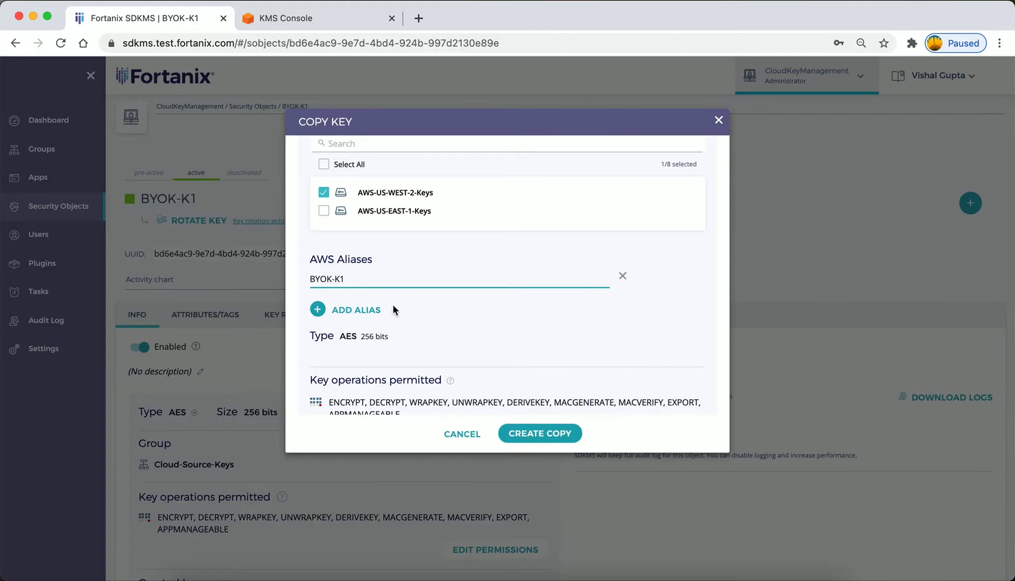
scroll(514, 316, "up", 4)
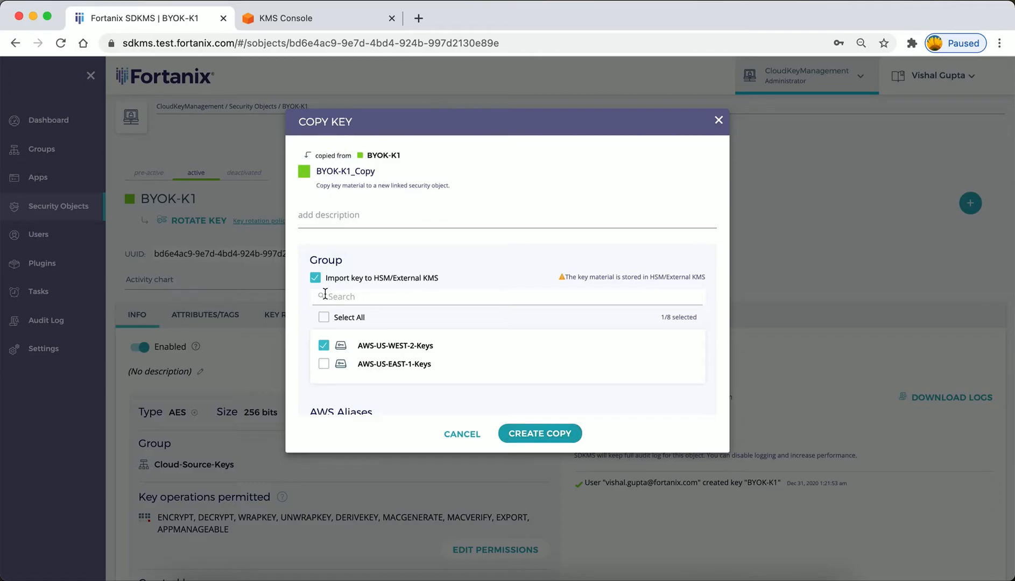
Switch to the AWS KMS console and filter the customer managed keys by BYOK-K1.
left_click(339, 20)
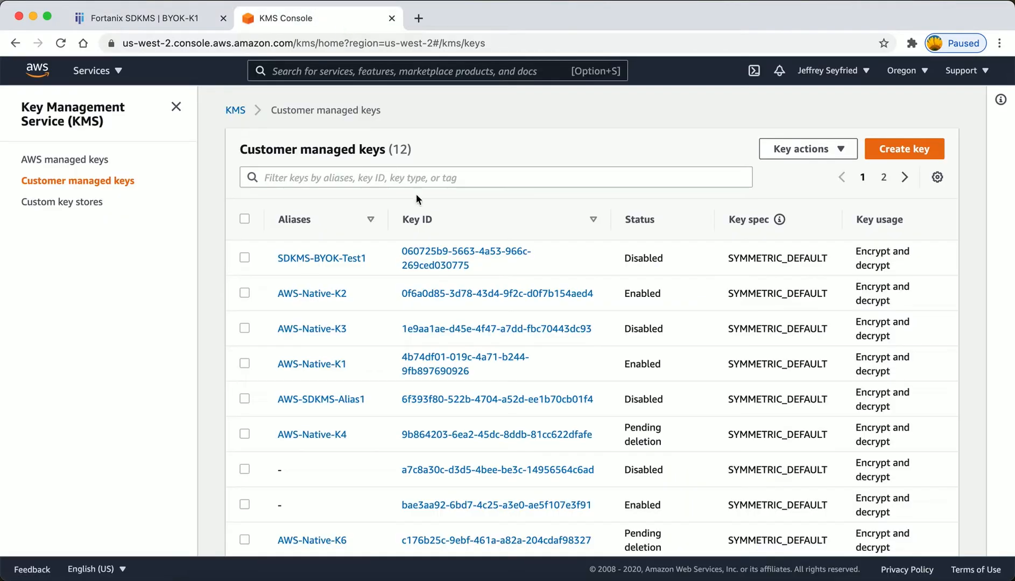
left_click(349, 177)
key("super+v")
key("BackSpace")
key("BackSpace")
key("BackSpace")
key("BackSpace")
key("BackSpace")
key("Return")
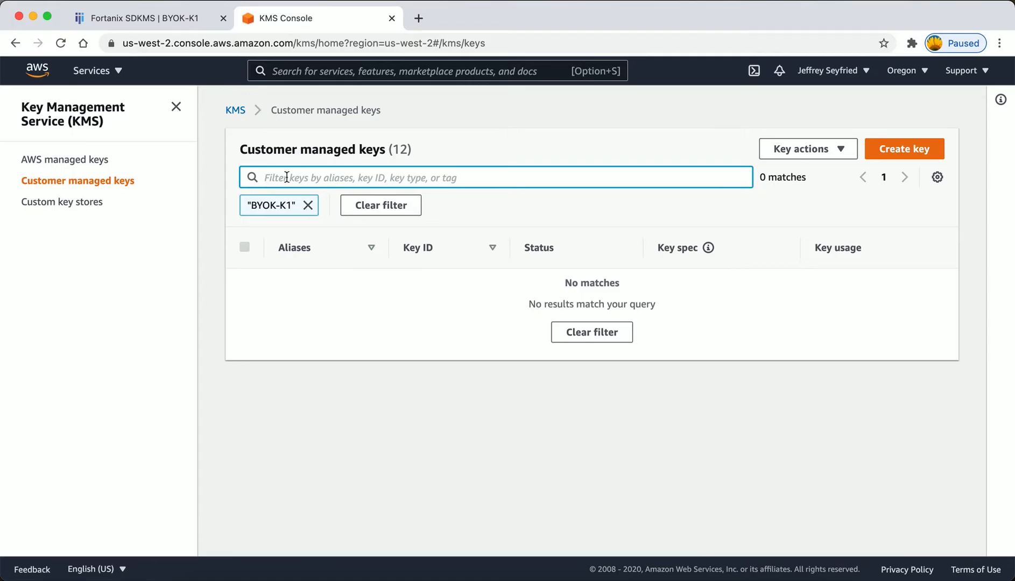
Create the key copy in Fortanix SDKMS and reload the customer managed keys in the AWS KMS console.
left_click(184, 20)
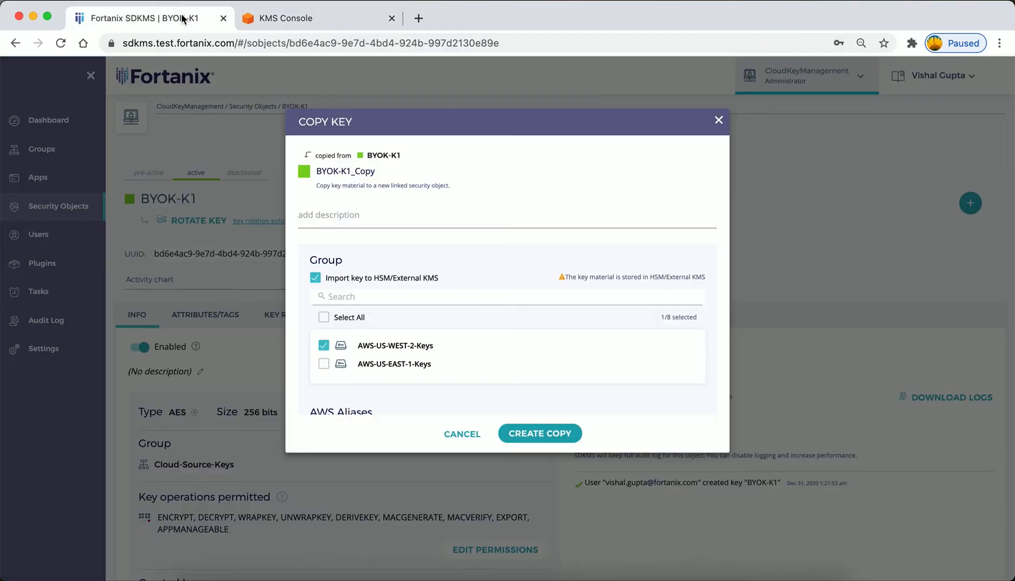
left_click(543, 436)
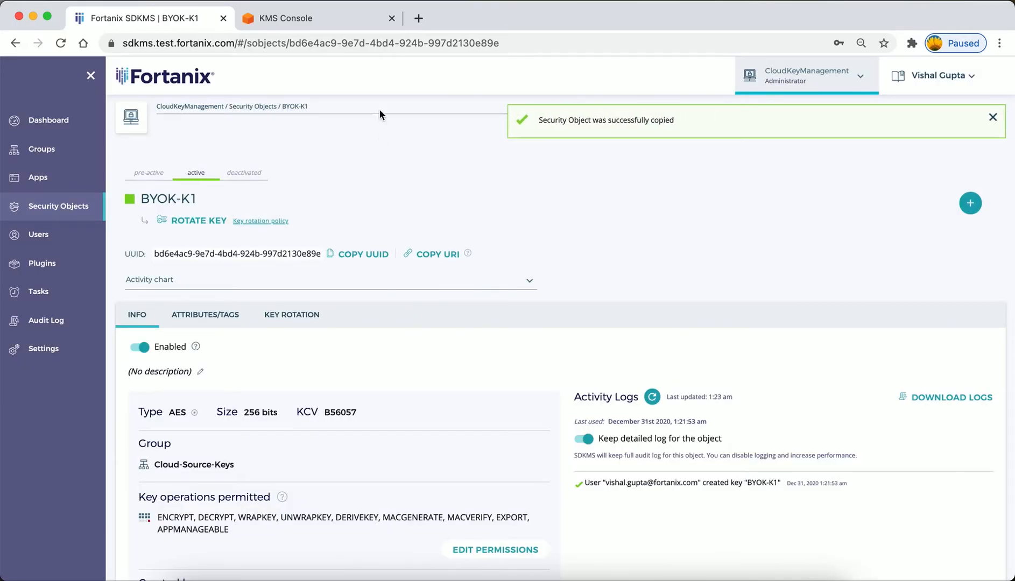
left_click(327, 16)
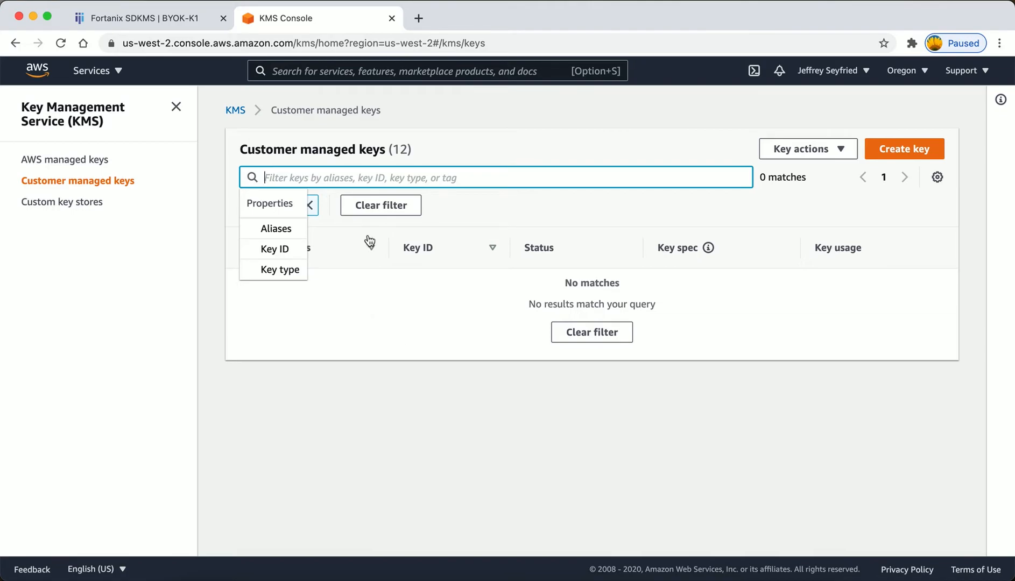
left_click(350, 310)
left_click(389, 50)
key("Return")
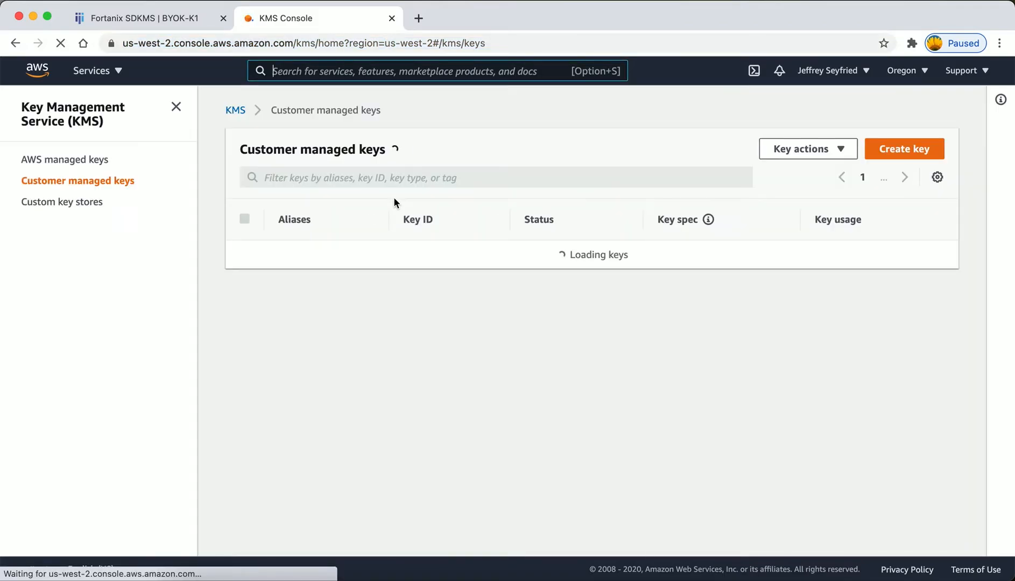
Filter the customer managed keys by BYOK-K1 and open the matching key to review its general configuration and key policy.
left_click(349, 183)
key("super+v")
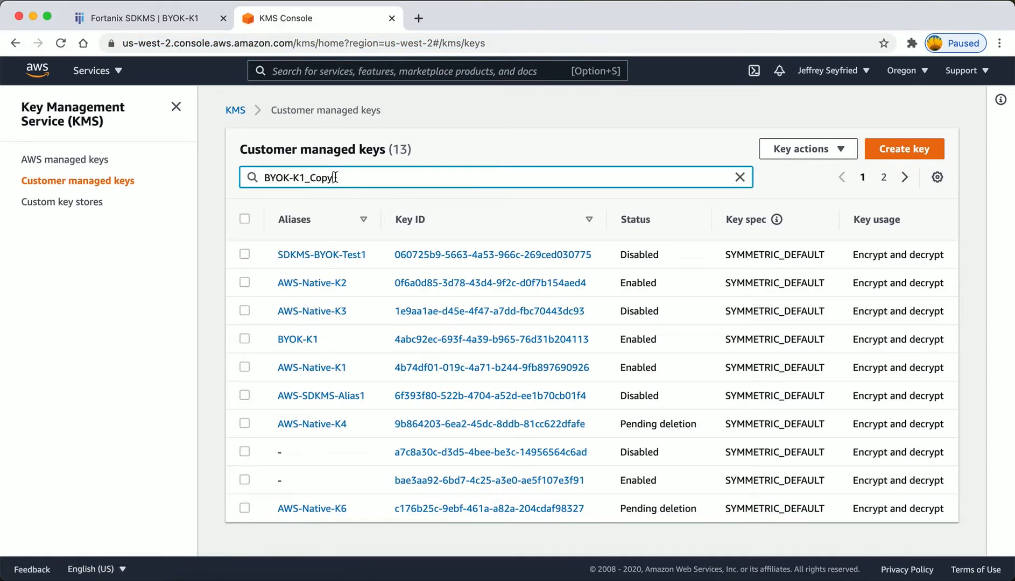
key("BackSpace")
key("BackSpace")
key("BackSpace")
key("BackSpace")
key("BackSpace")
key("Return")
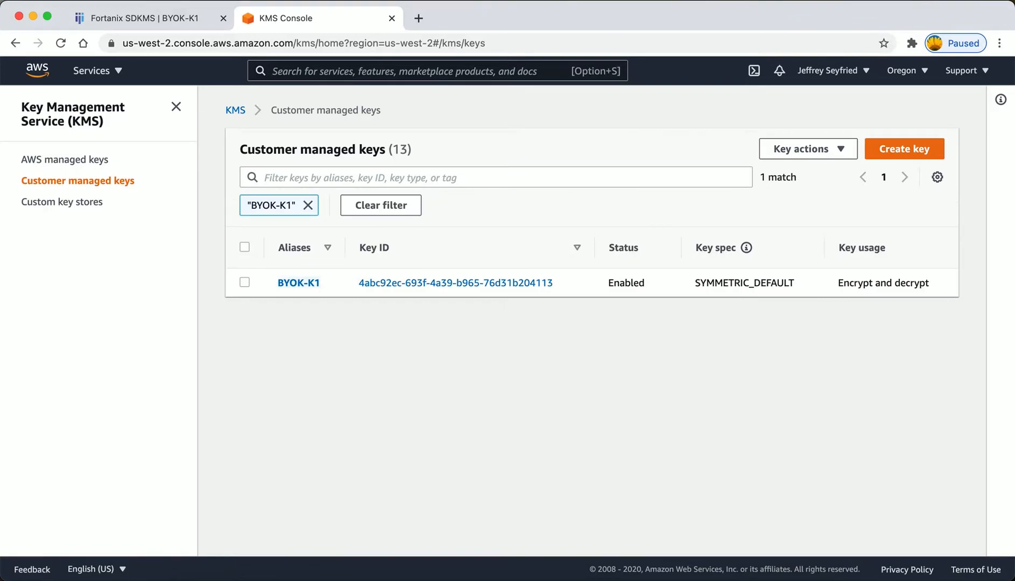
left_click(309, 285)
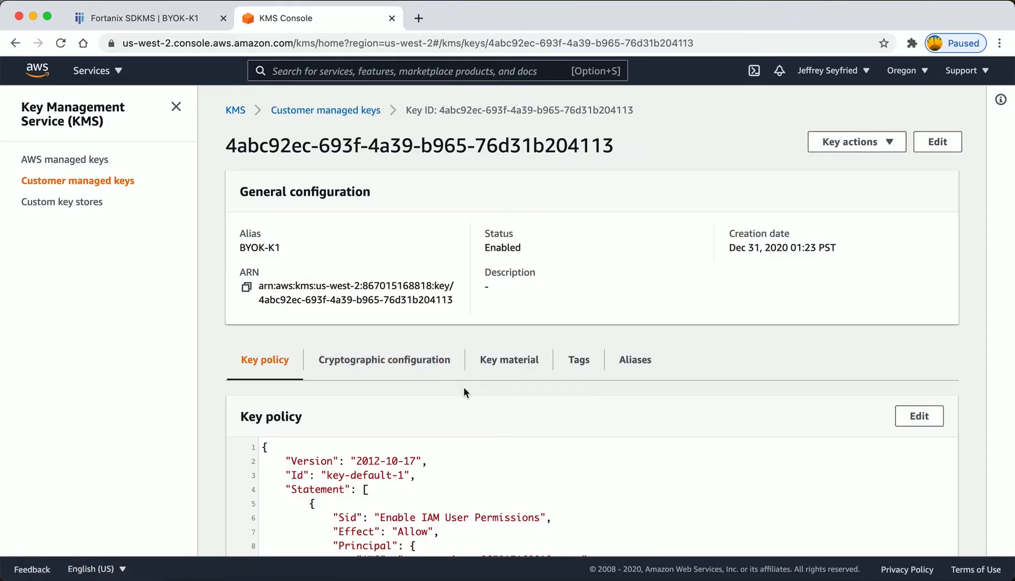
scroll(464, 392, "down", 3)
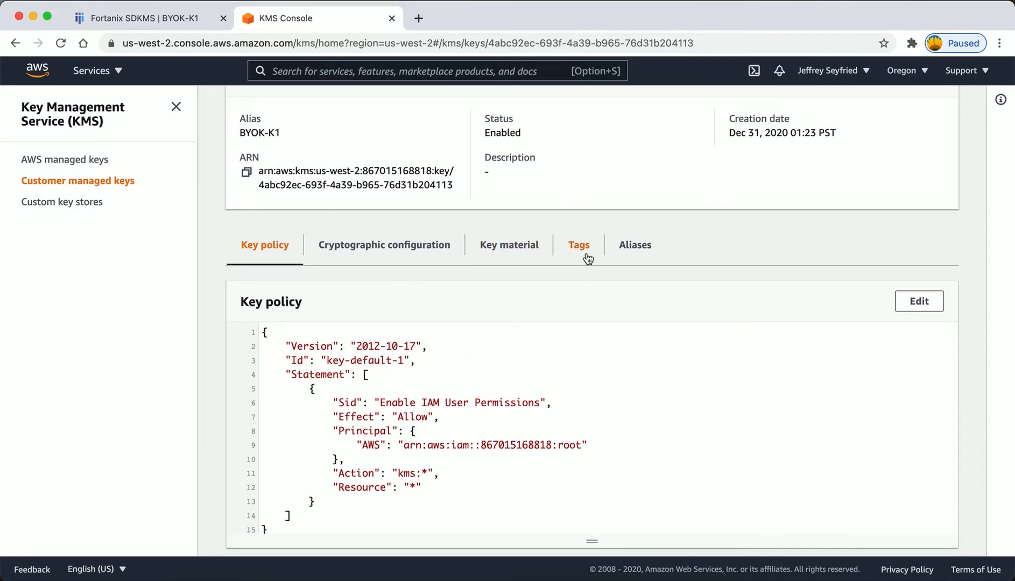
scroll(495, 218, "up", 2)
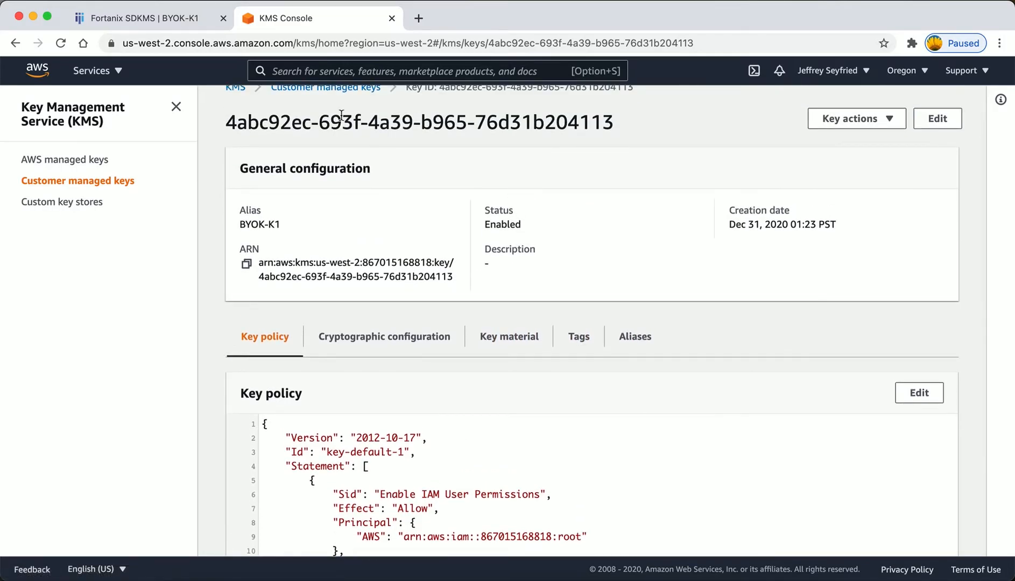
Return to Fortanix SDKMS and open the security objects of the AWS-US-WEST-2-Keys group.
left_click(155, 17)
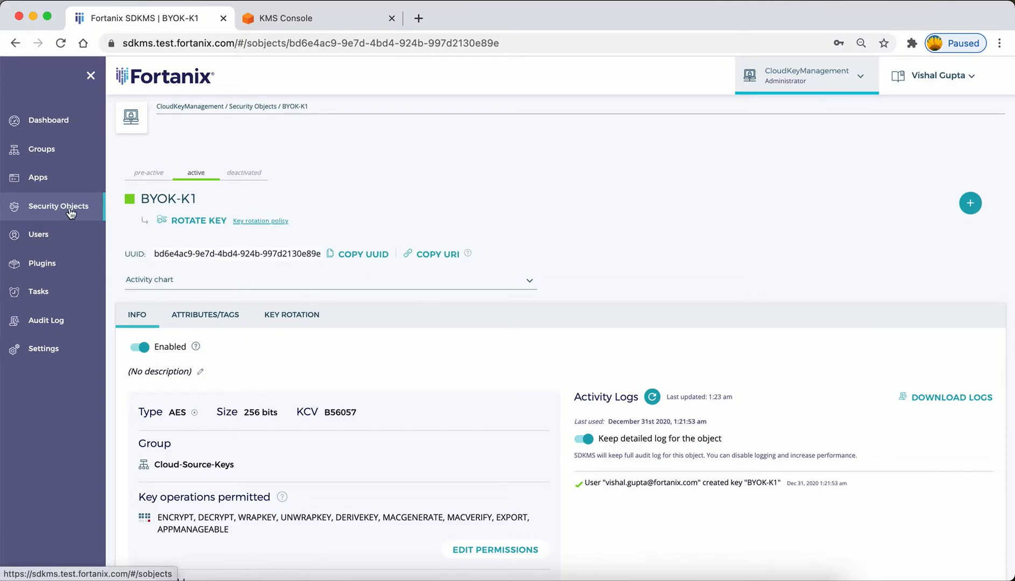
left_click(48, 150)
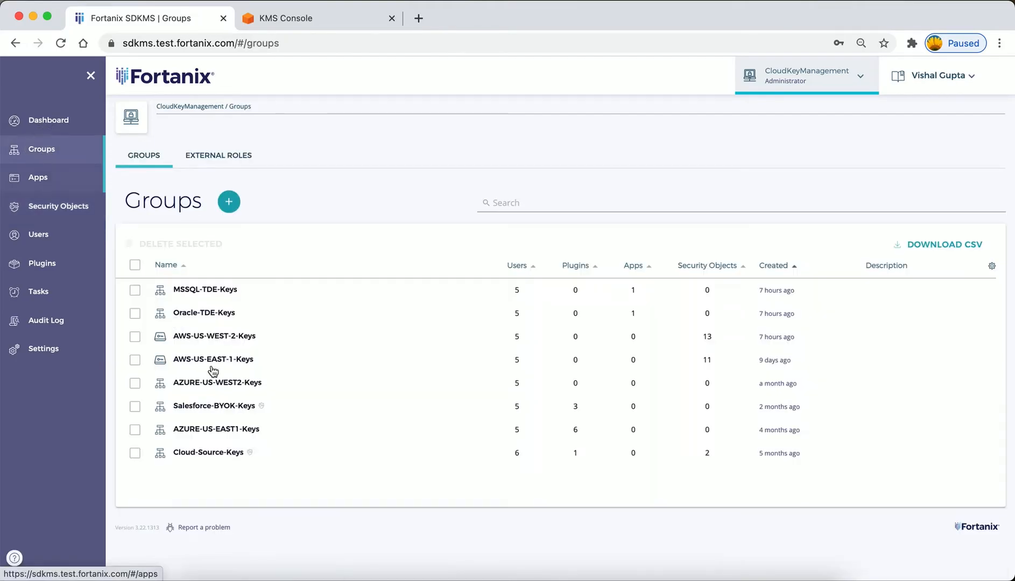
left_click(238, 335)
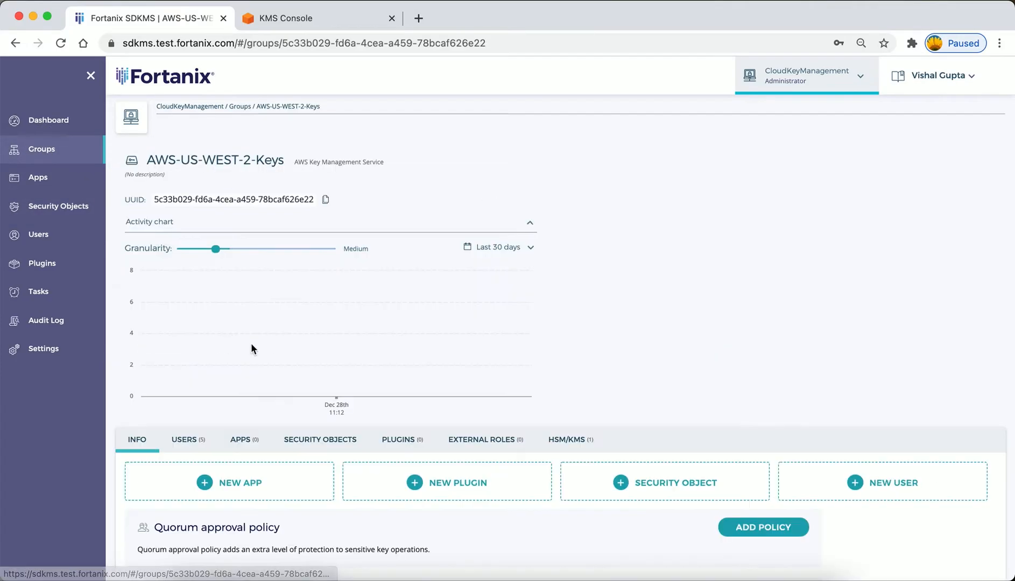
scroll(346, 403, "down", 1)
scroll(346, 403, "down", 3)
left_click(336, 281)
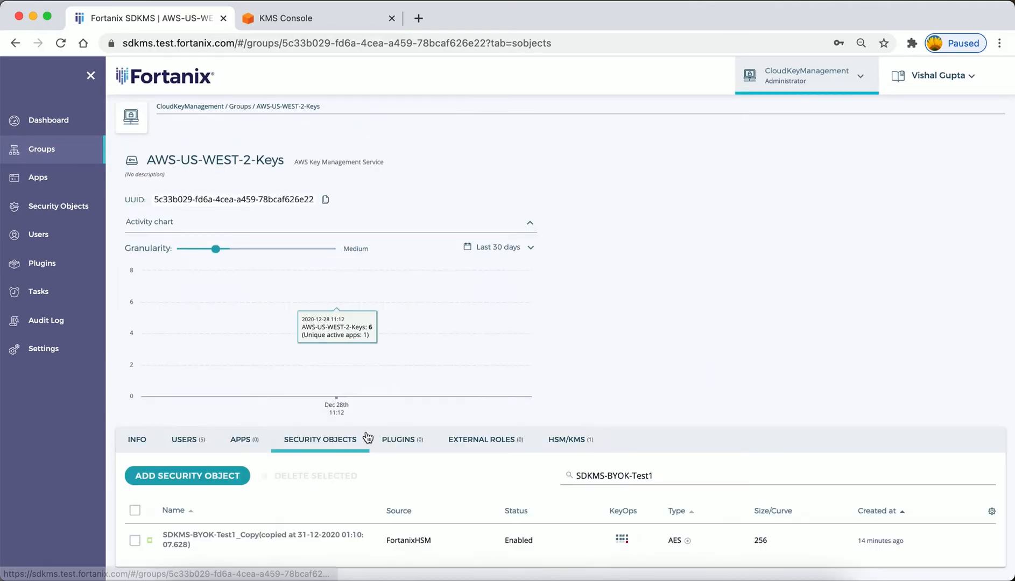
scroll(365, 430, "down", 1)
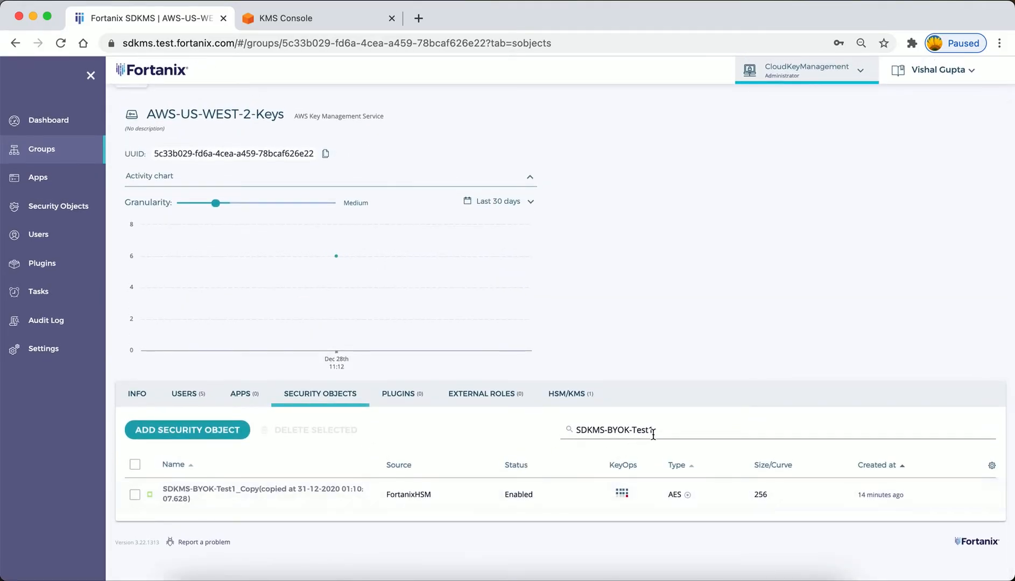
Replace the search term for the group's security objects with BYOK-K1 and apply the filter.
triple_click(615, 432)
key("super+v")
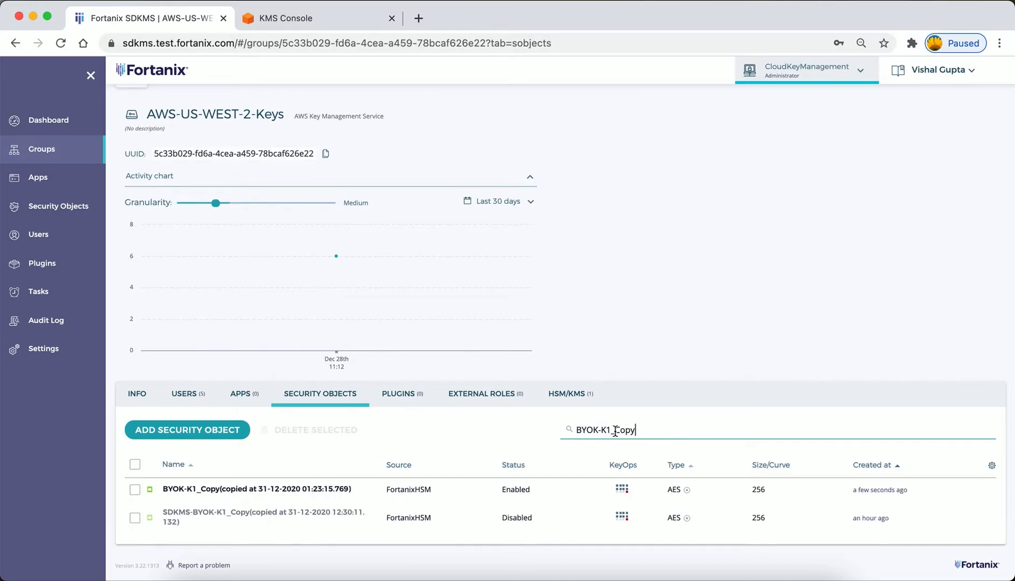
key("BackSpace")
key("BackSpace")
key("BackSpace")
key("BackSpace")
key("BackSpace")
key("Return")
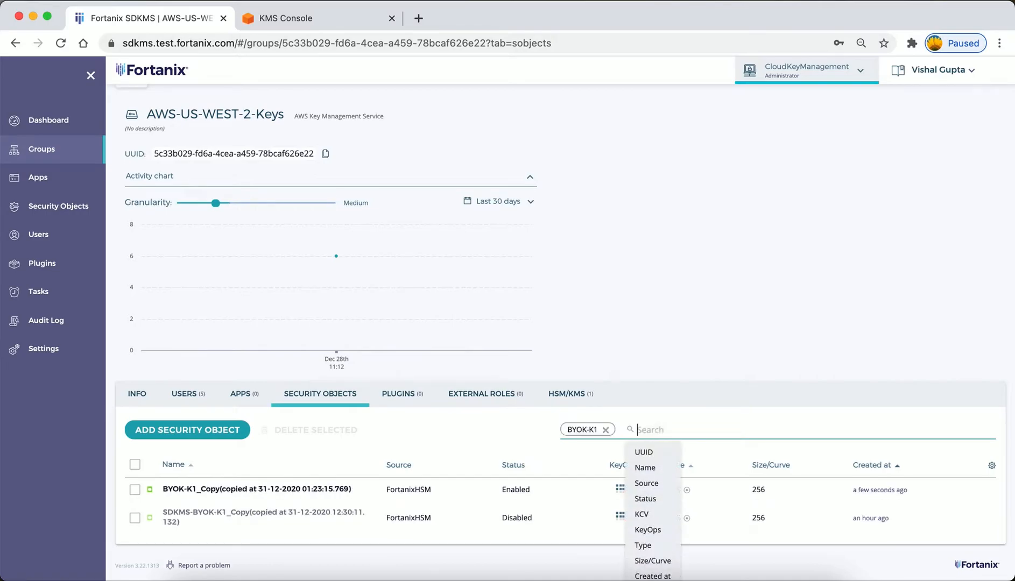
left_click(865, 492)
Open the newly copied BYOK-K1_Copy key and review its name, group and general info.
left_click(250, 488)
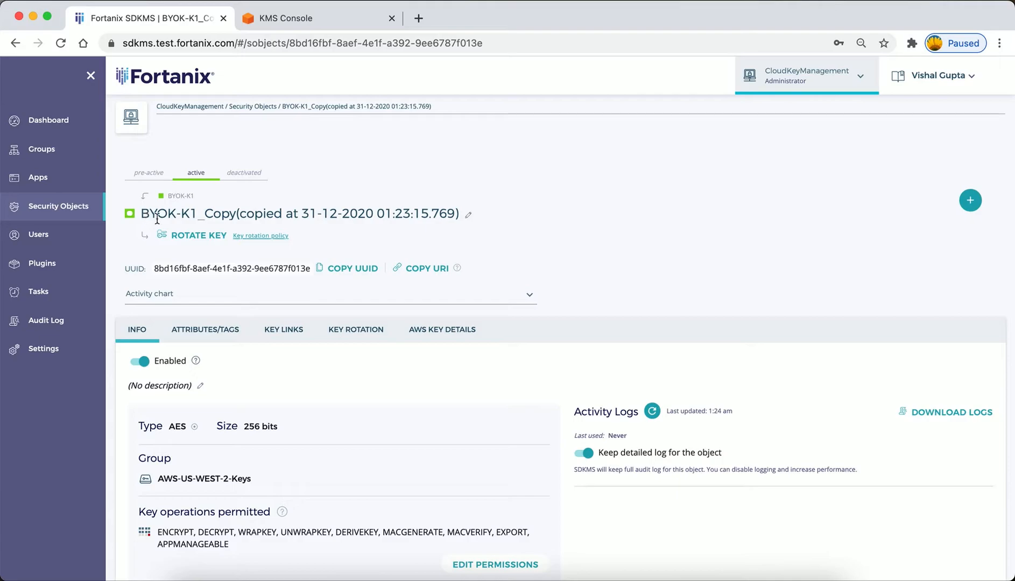
left_click_drag(237, 214, 146, 214)
left_click(253, 218)
scroll(321, 422, "down", 3)
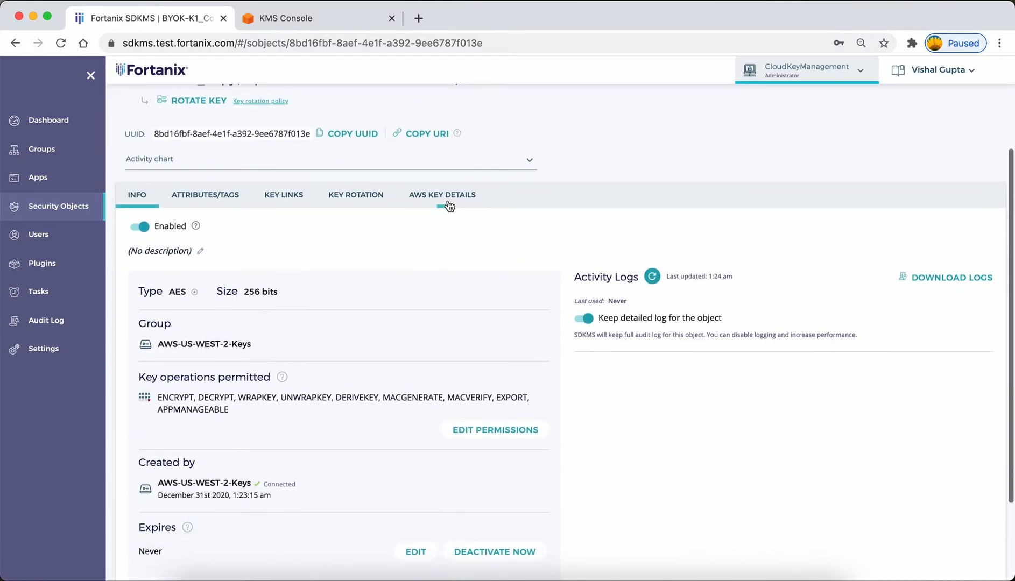
Review the copied key's AWS key details, including its source, key ARN, alias and key policy.
left_click(444, 197)
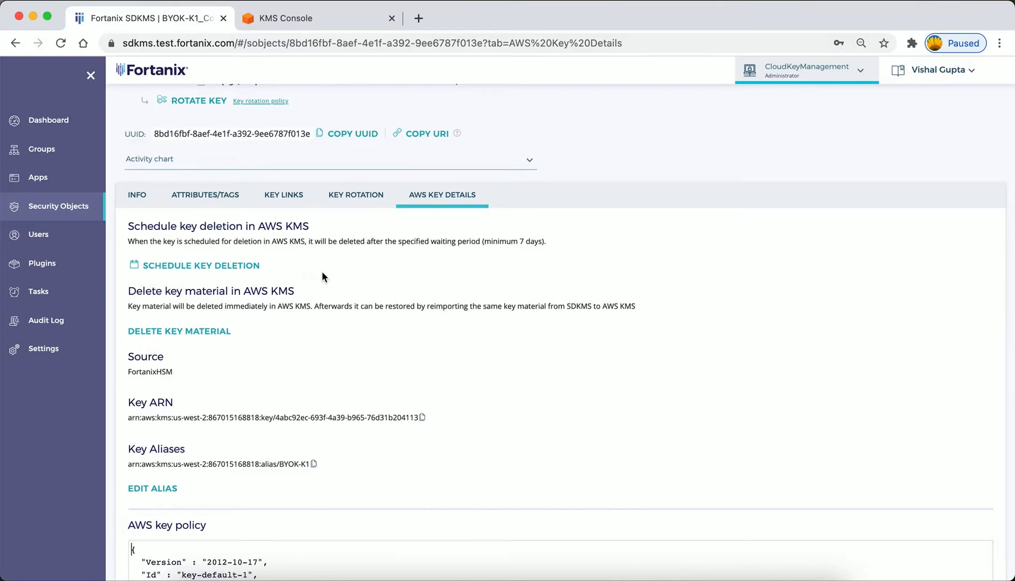
scroll(301, 387, "down", 3)
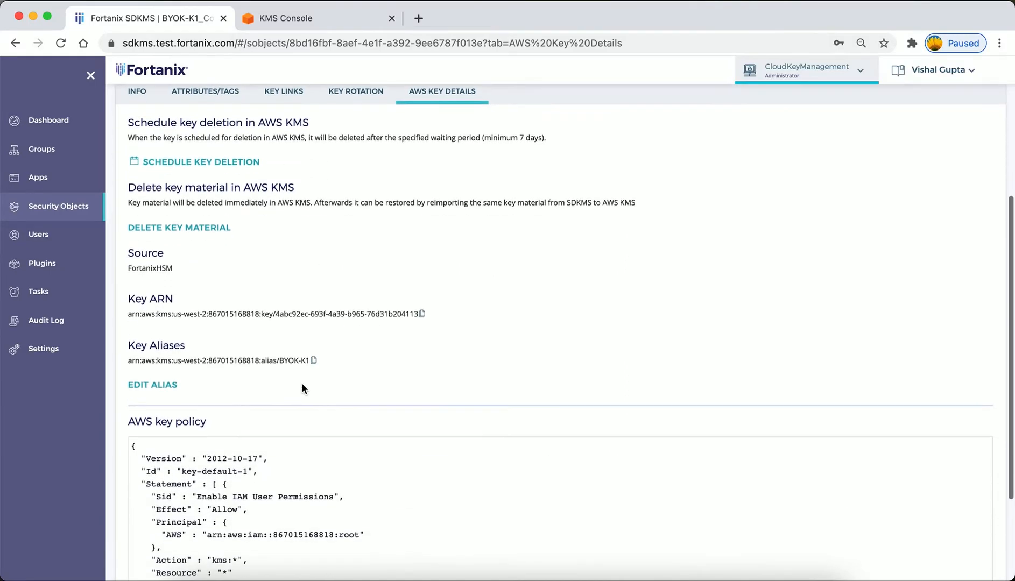
double_click(144, 268)
left_click(172, 274)
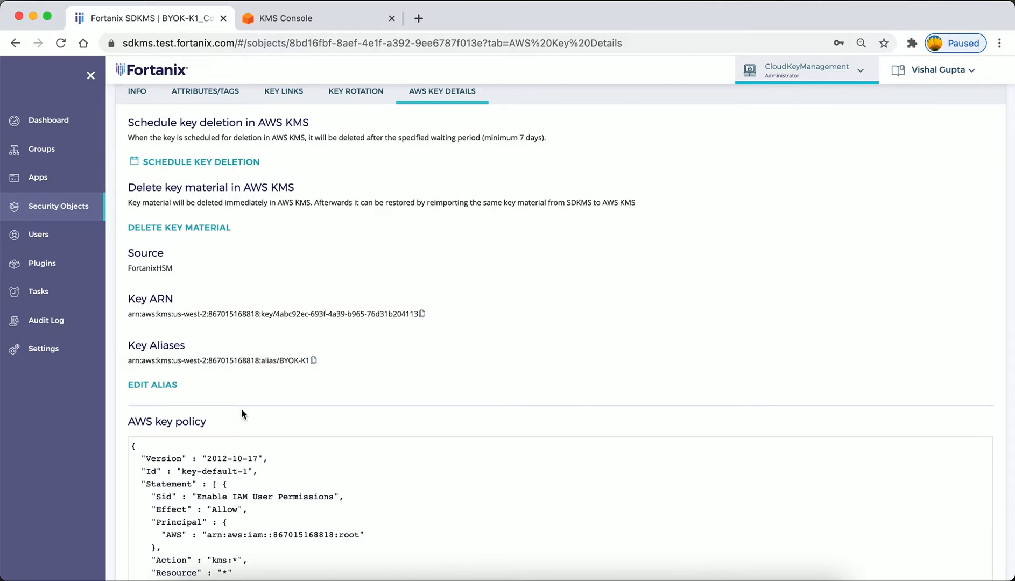
Delete the copied key's material in AWS KMS, acknowledging that encrypted data becomes unrecoverable unless the same material is reimported.
scroll(182, 272, "down", 3)
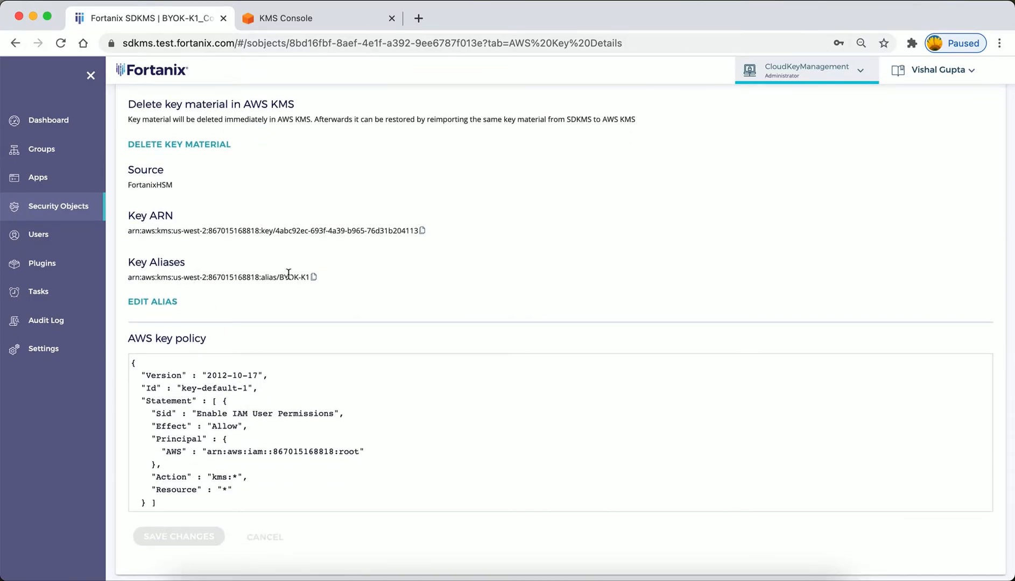
scroll(263, 455, "down", 1)
scroll(263, 455, "up", 2)
scroll(263, 456, "up", 4)
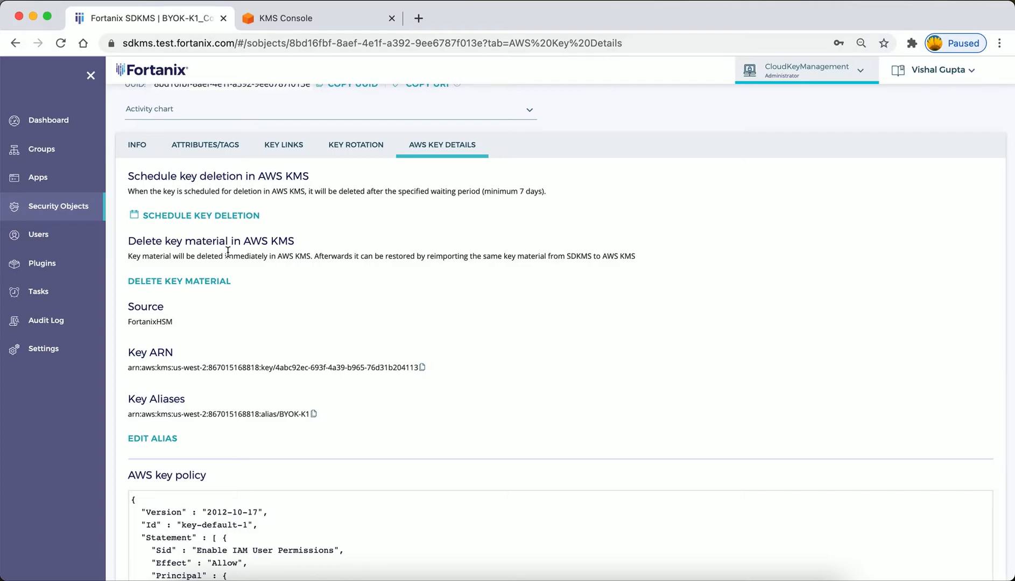
left_click(195, 286)
left_click(402, 197)
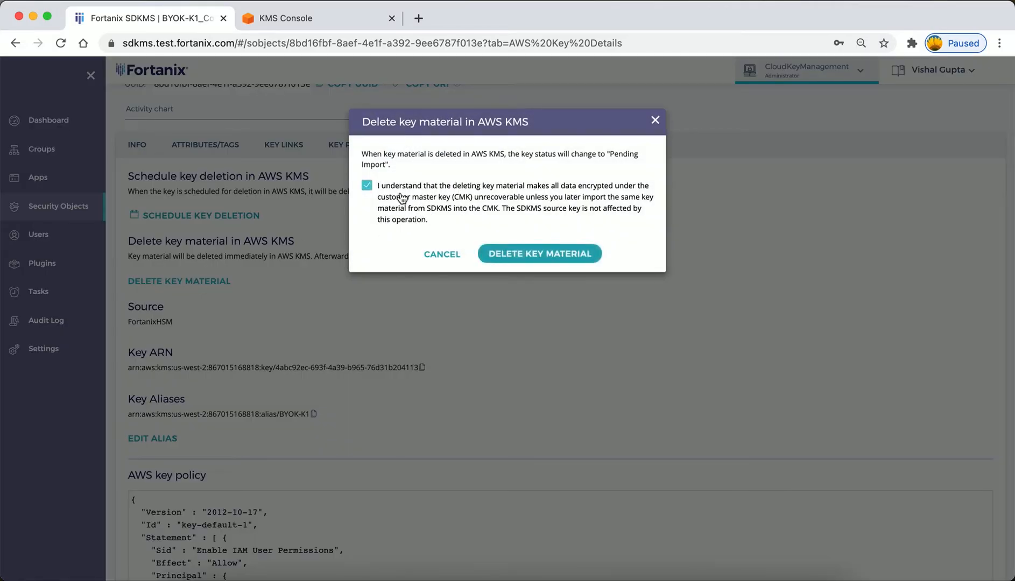
left_click(527, 254)
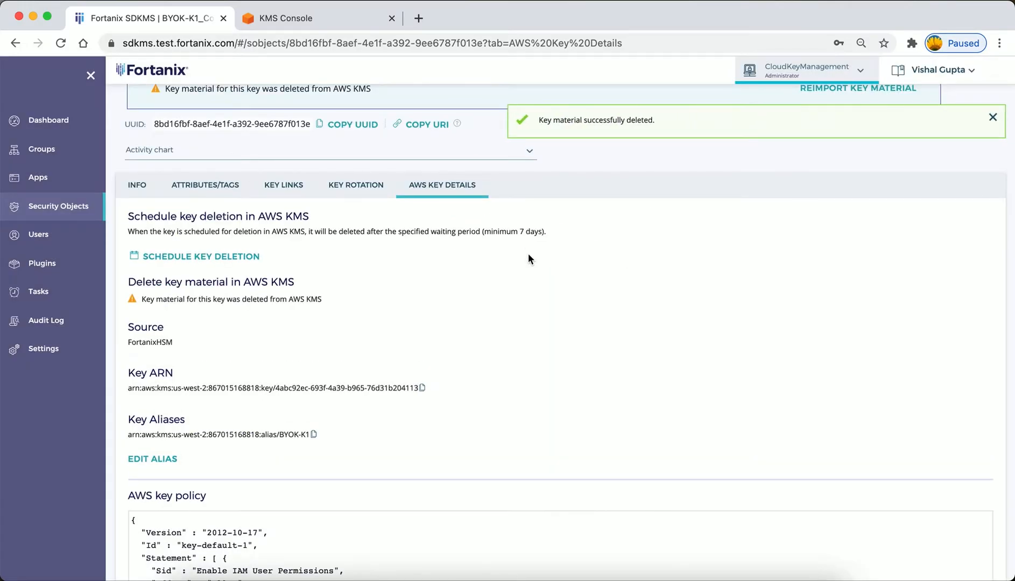
scroll(516, 248, "up", 5)
Switch to the AWS KMS console, reload the BYOK-K1 key page and check the key's status.
left_click(315, 17)
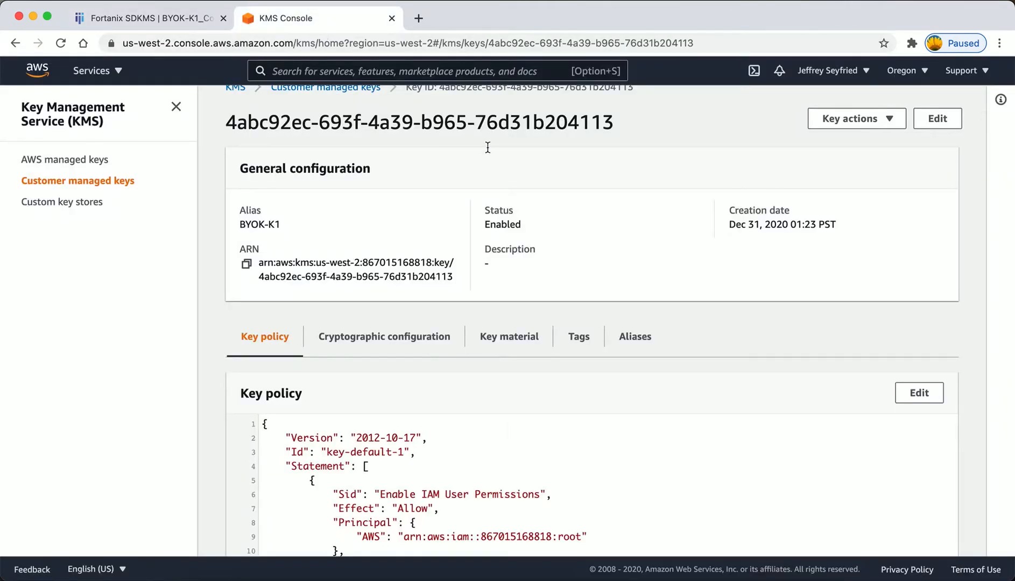
left_click(399, 43)
key("Return")
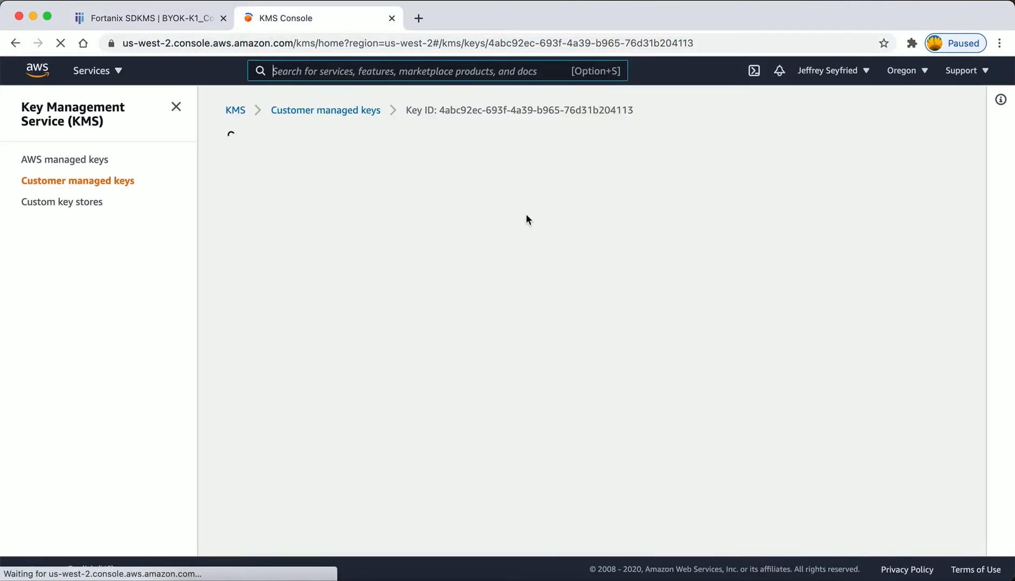
left_click_drag(484, 248, 565, 247)
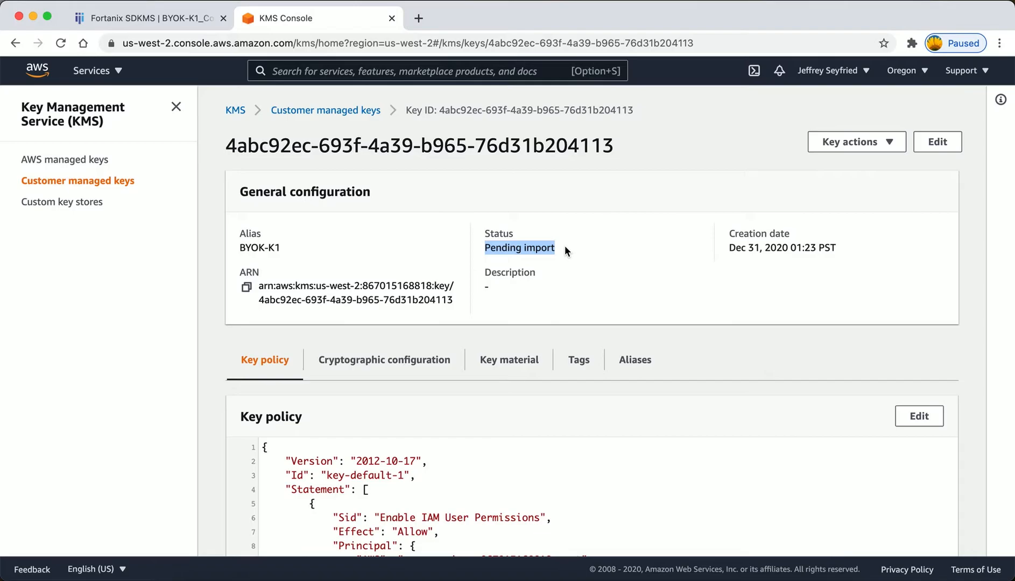
left_click(565, 248)
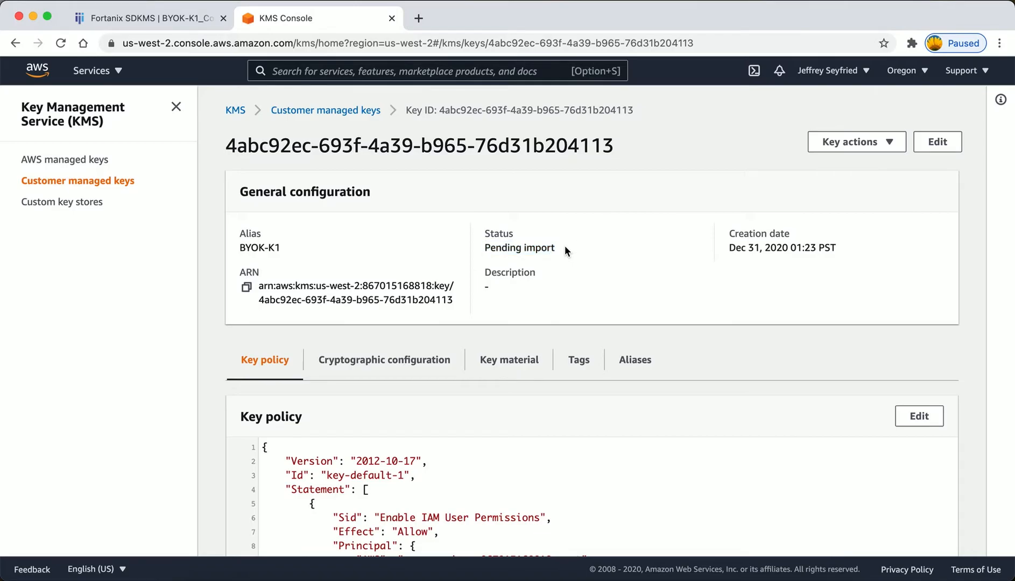
Return to Fortanix SDKMS and reimport the deleted key material of the copied key into AWS KMS.
left_click(120, 19)
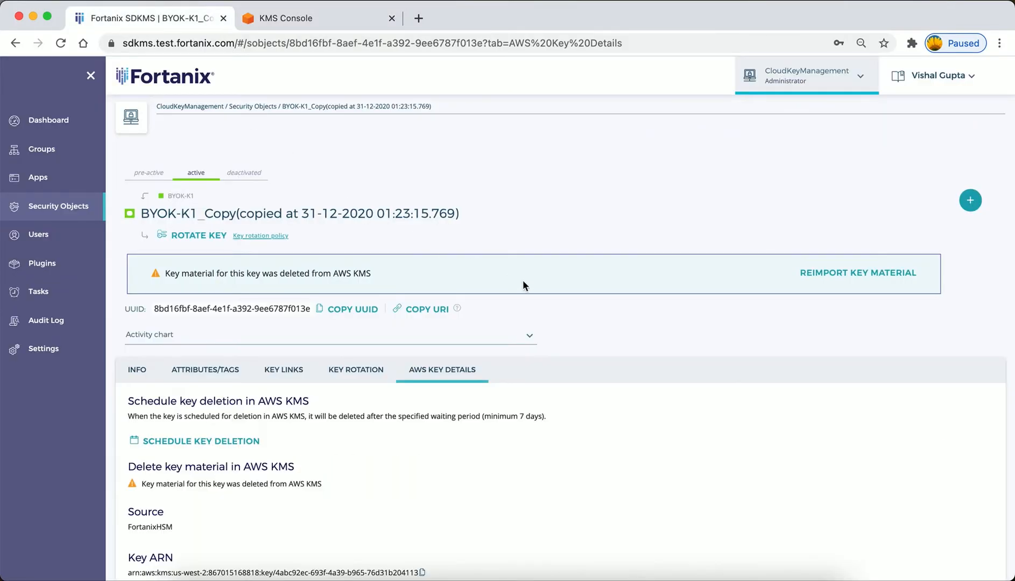
left_click(833, 274)
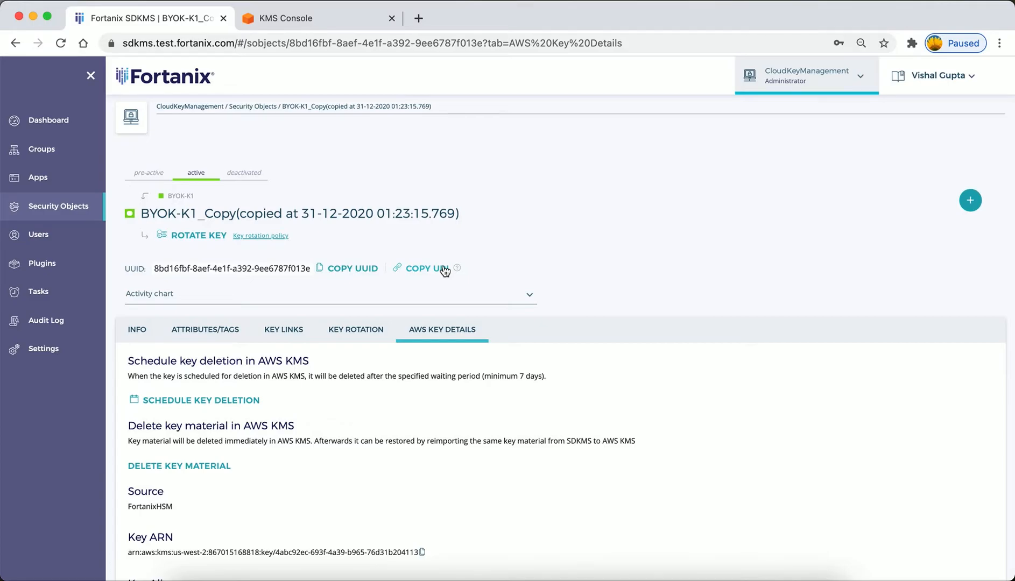
Disable the copied key in its general info and switch to the AWS KMS console to check its status.
left_click(137, 329)
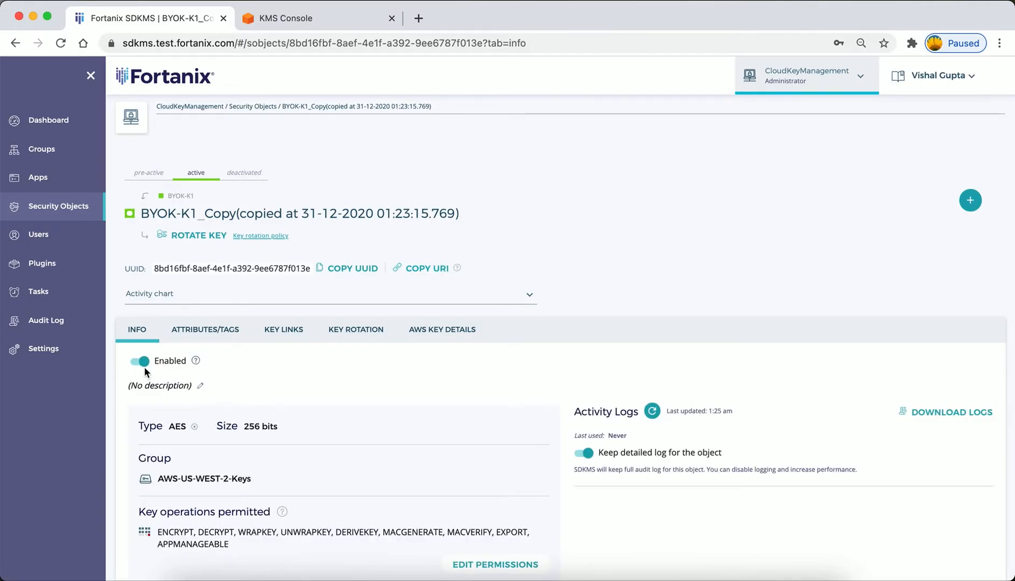
left_click(142, 364)
left_click(335, 22)
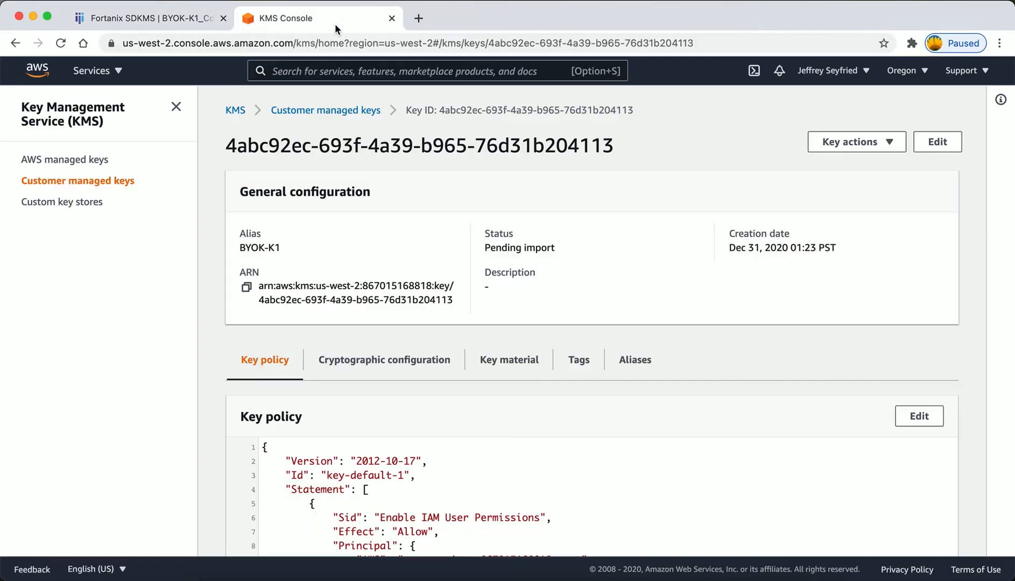
Re-enable the copied key in Fortanix SDKMS and reload its page in the AWS KMS console to check the status.
left_click(160, 17)
left_click(138, 360)
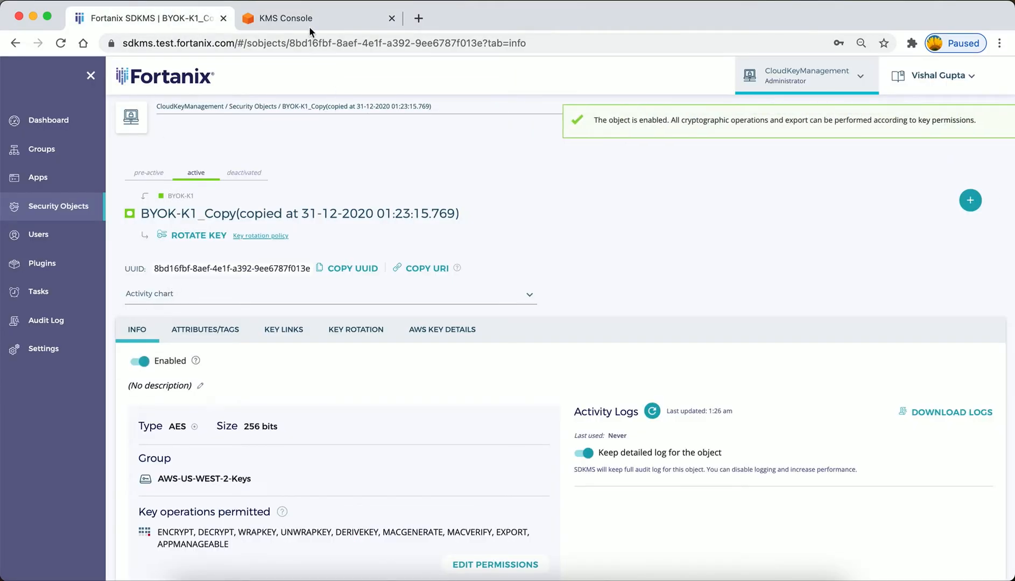
left_click(311, 18)
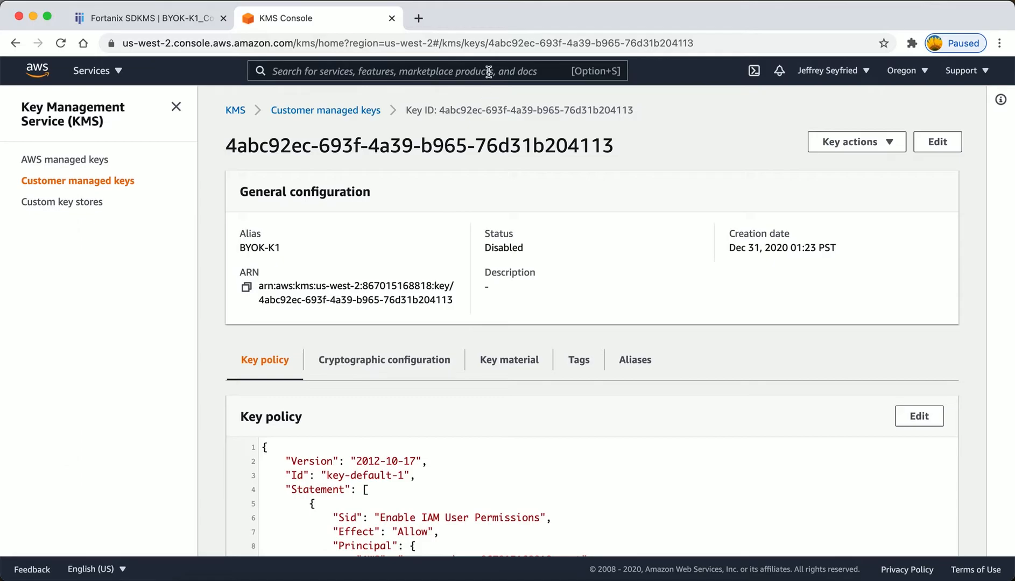
left_click(495, 46)
key("Return")
Return to Fortanix SDKMS and open the source key BYOK-K1 through the copied key's links.
left_click(148, 19)
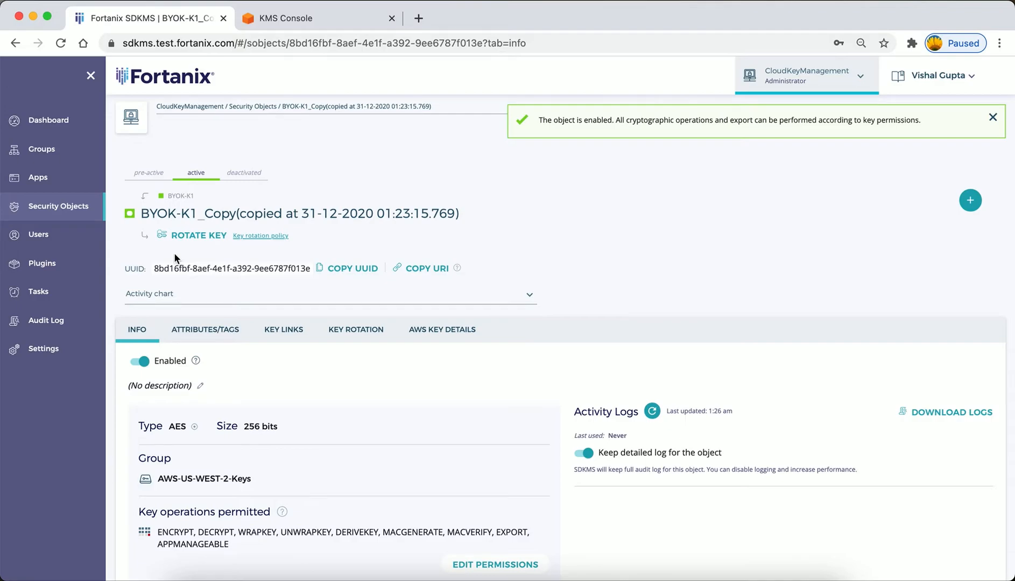
left_click(288, 333)
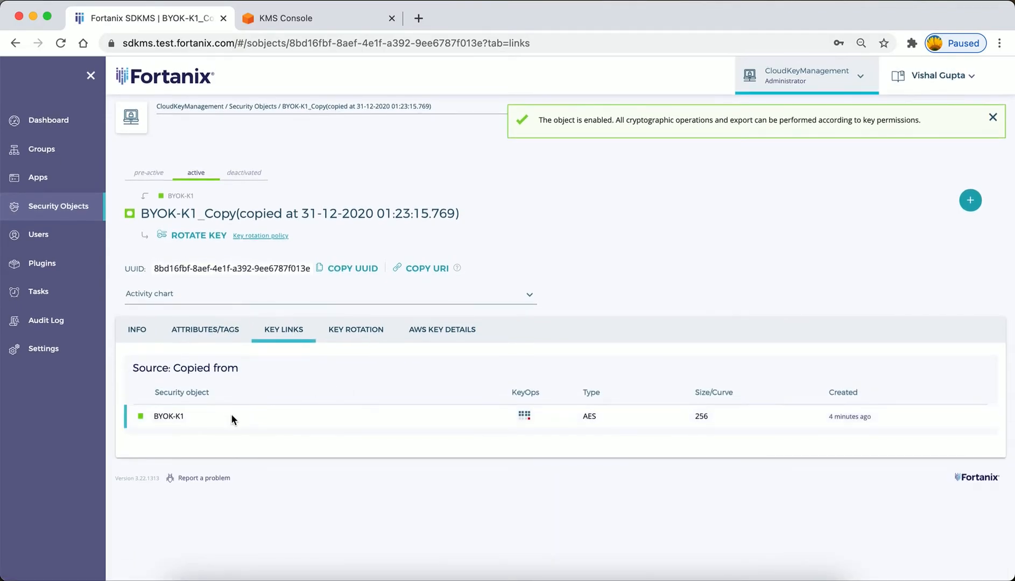
left_click(167, 422)
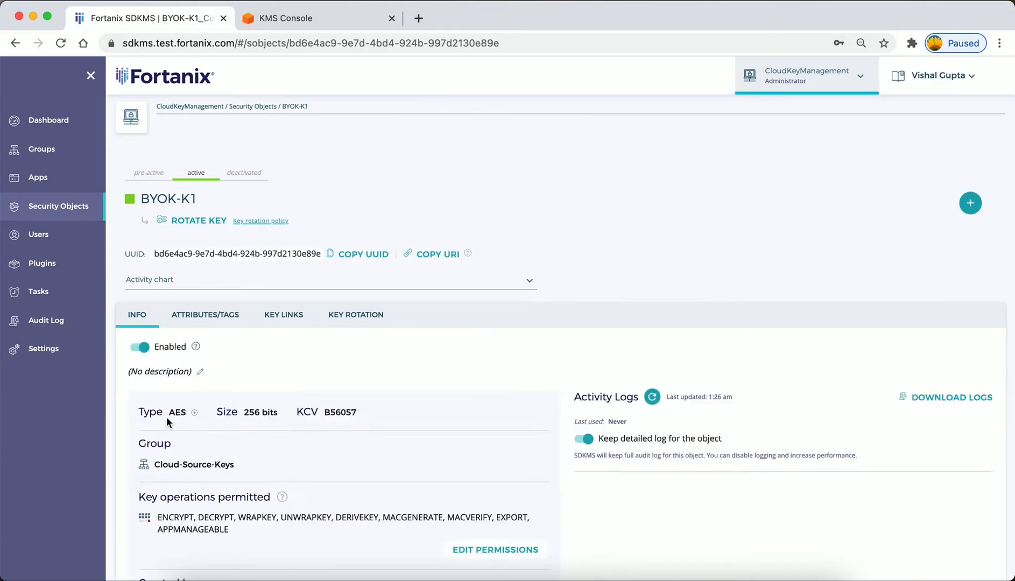
Set up a rotation of BYOK-K1 that also rotates its linked key BYOK-K1_Copy in the AWS-US-WEST-2-Keys group.
left_click(195, 226)
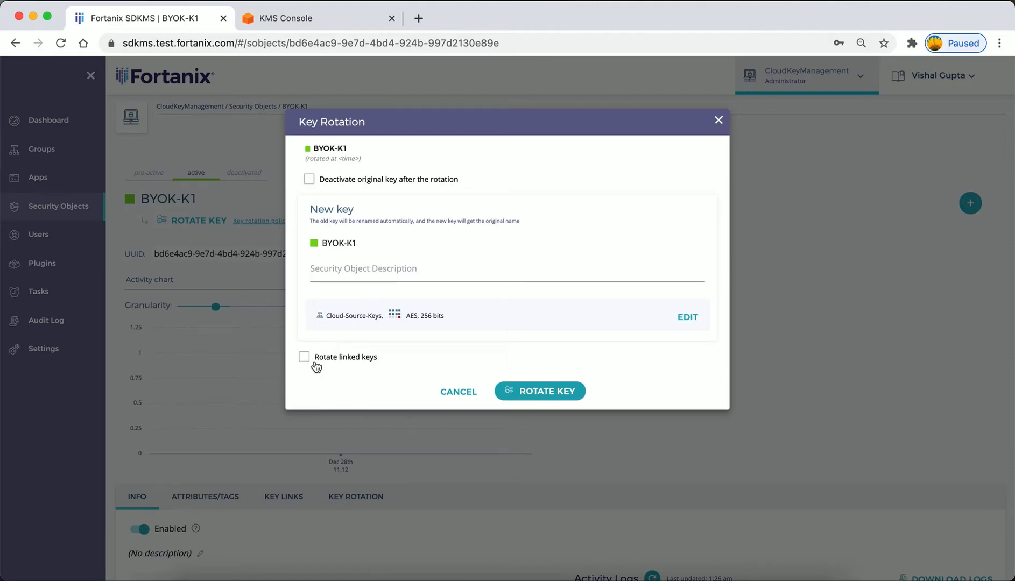
left_click(342, 357)
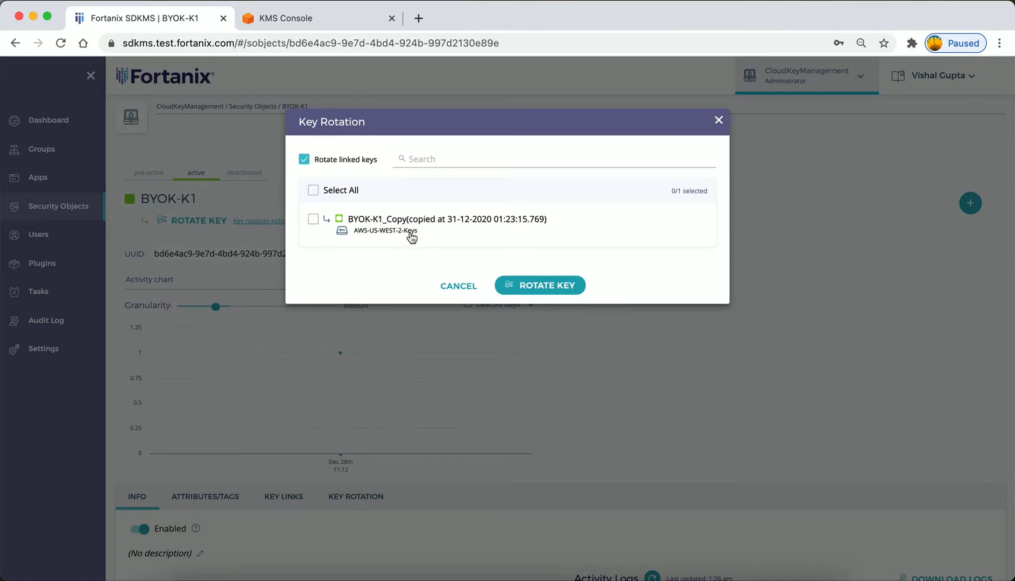
left_click(314, 222)
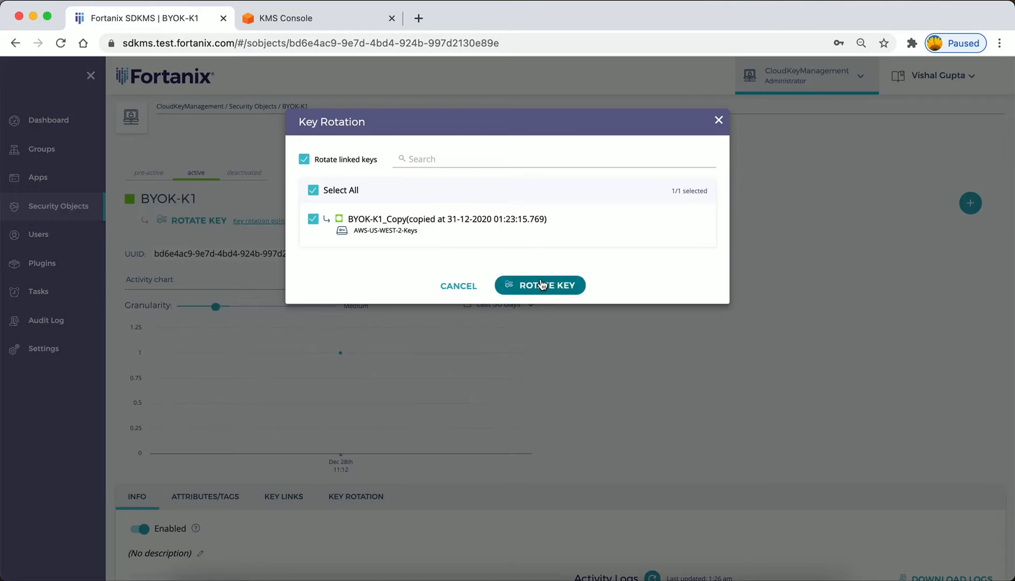
Switch to the AWS KMS console and filter the customer managed keys by BYOK-K1 to check the key before rotation.
left_click(326, 18)
left_click(372, 113)
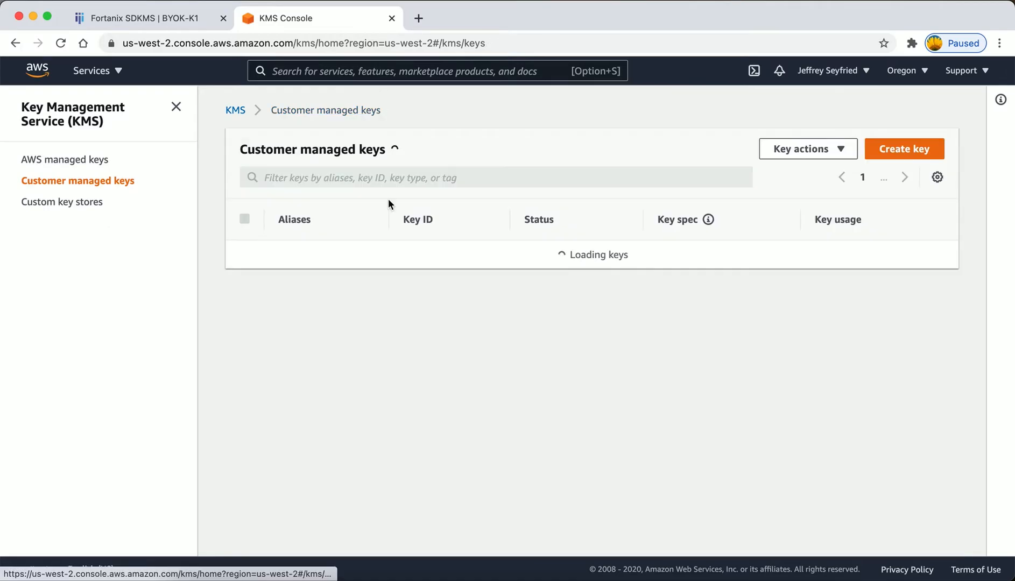
left_click(308, 177)
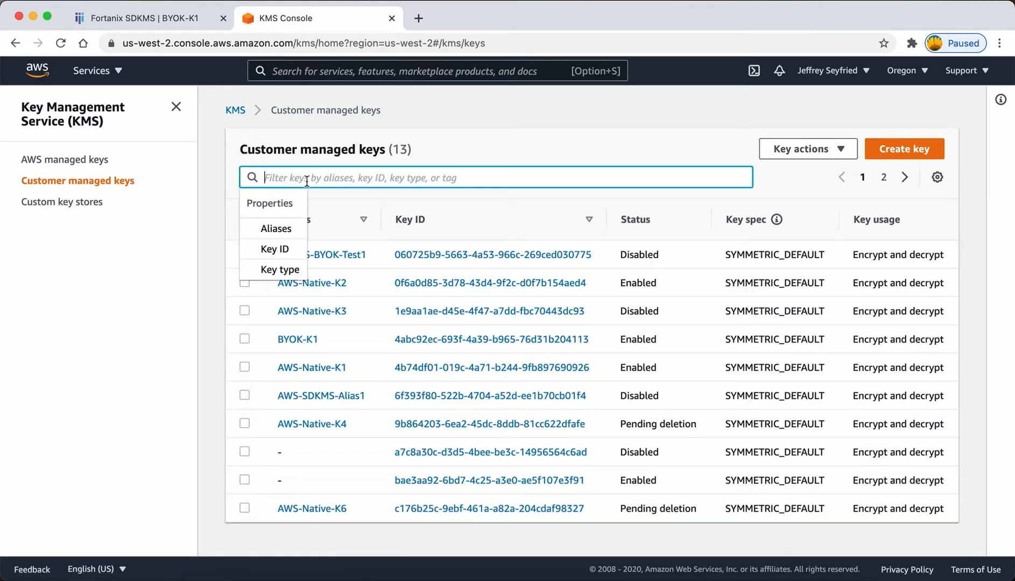
type("BYOK-K1_Copy")
key("BackSpace")
key("BackSpace")
key("BackSpace")
key("BackSpace")
key("BackSpace")
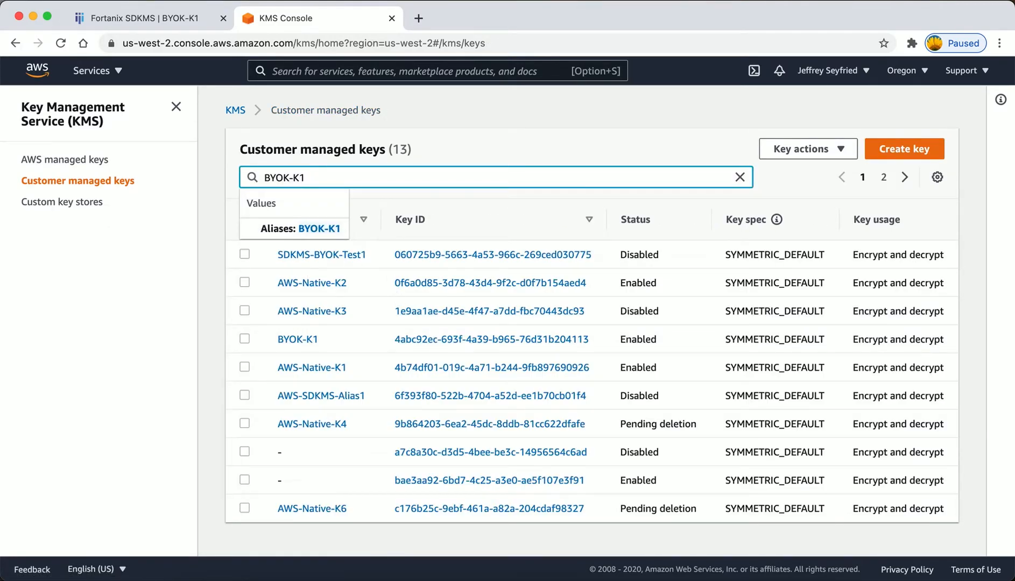
key("Return")
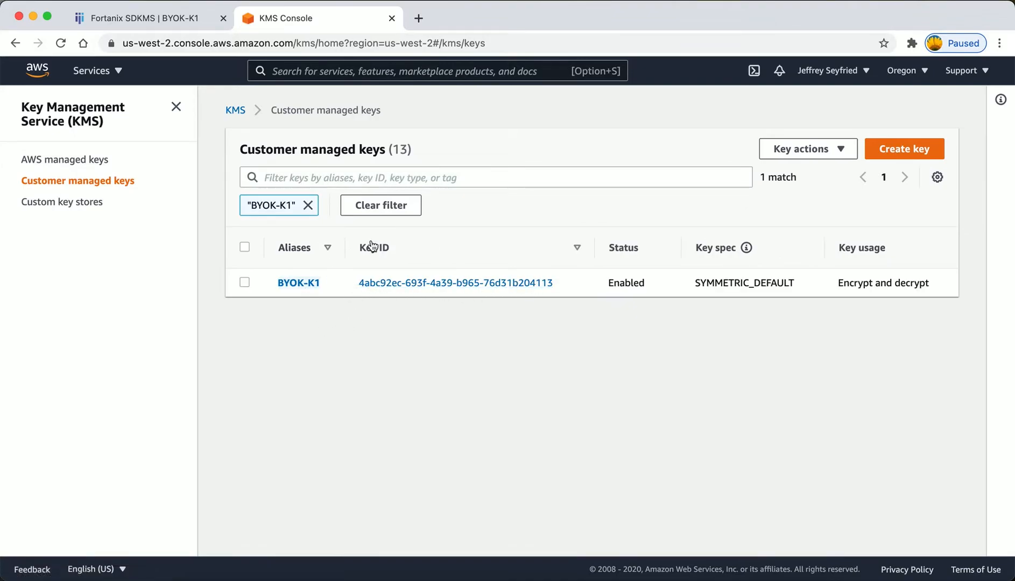
Return to Fortanix SDKMS, run the rotation of BYOK-K1 with its linked copy and close the rotation summary.
left_click(179, 19)
left_click(553, 289)
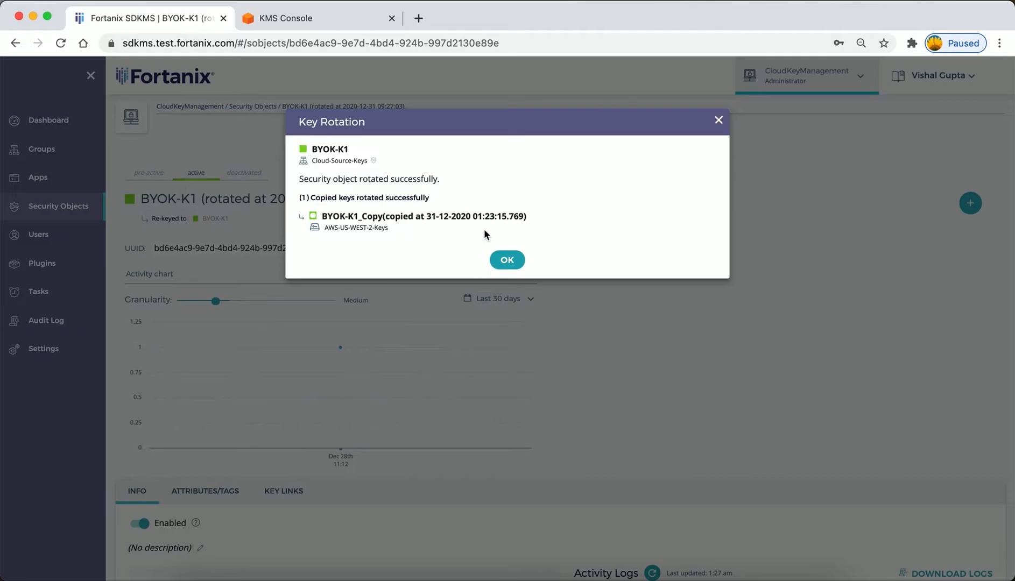
left_click(506, 260)
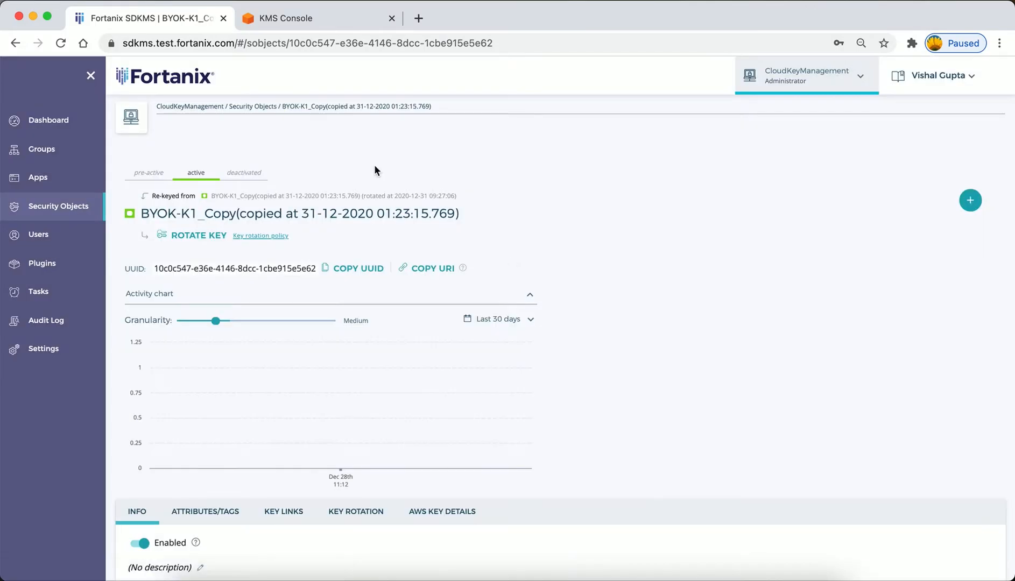
Switch to the AWS KMS console, open the BYOK-K1 key from the filtered list and reload its page.
left_click(310, 22)
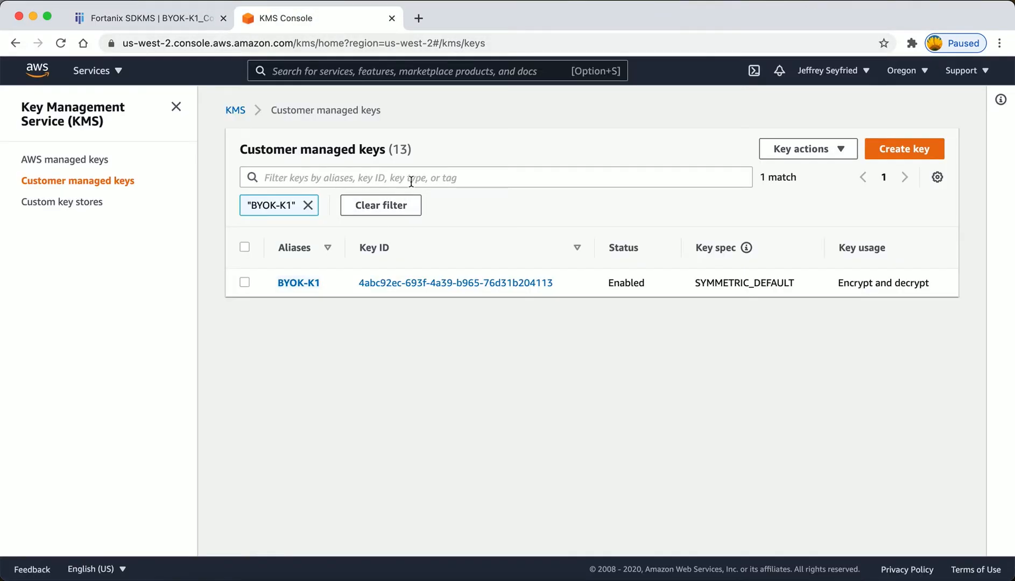
left_click(390, 177)
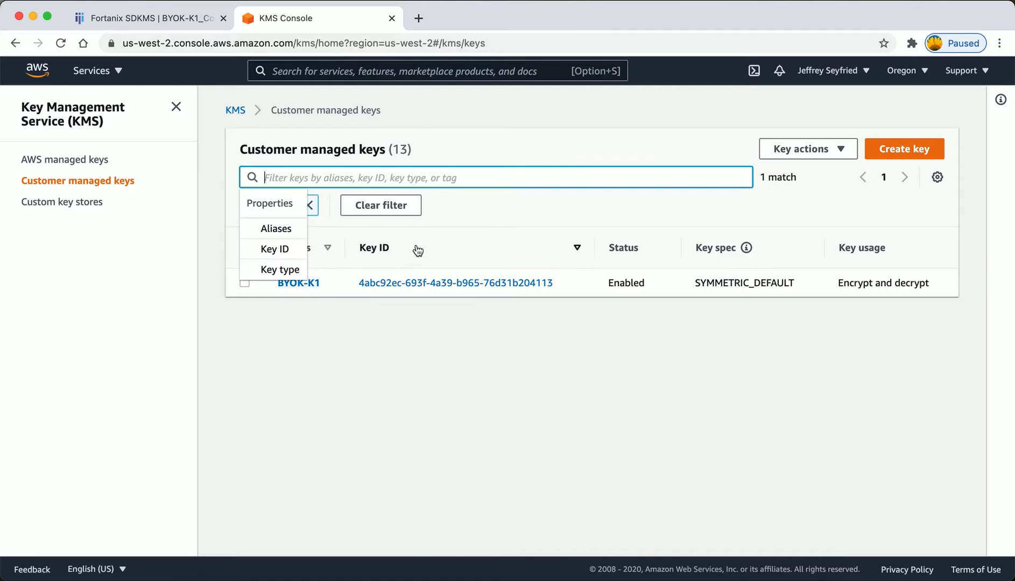
left_click(309, 284)
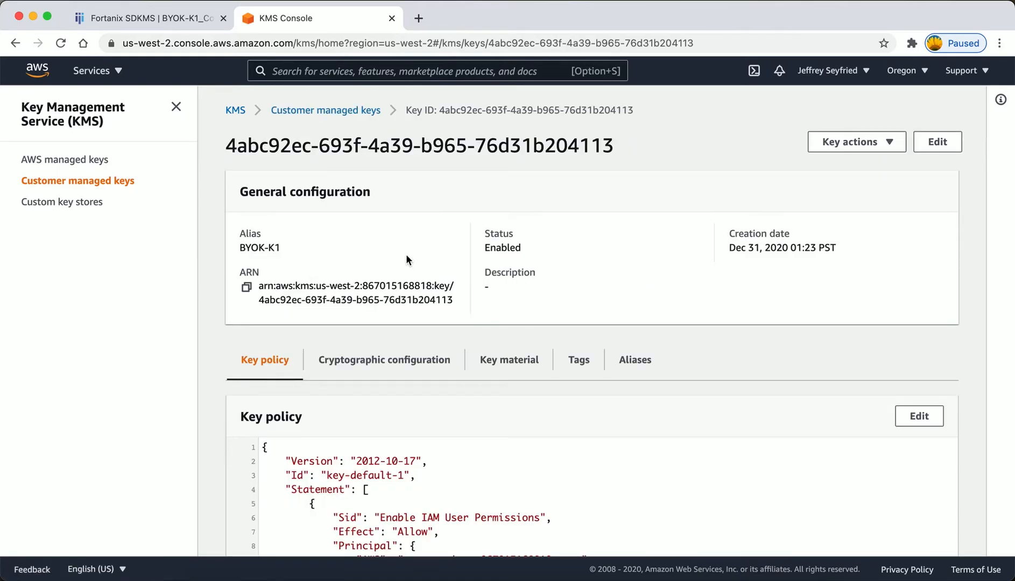
left_click(408, 44)
key("Return")
Return to the refreshed list of customer managed keys and filter it by BYOK-K1.
left_click(344, 111)
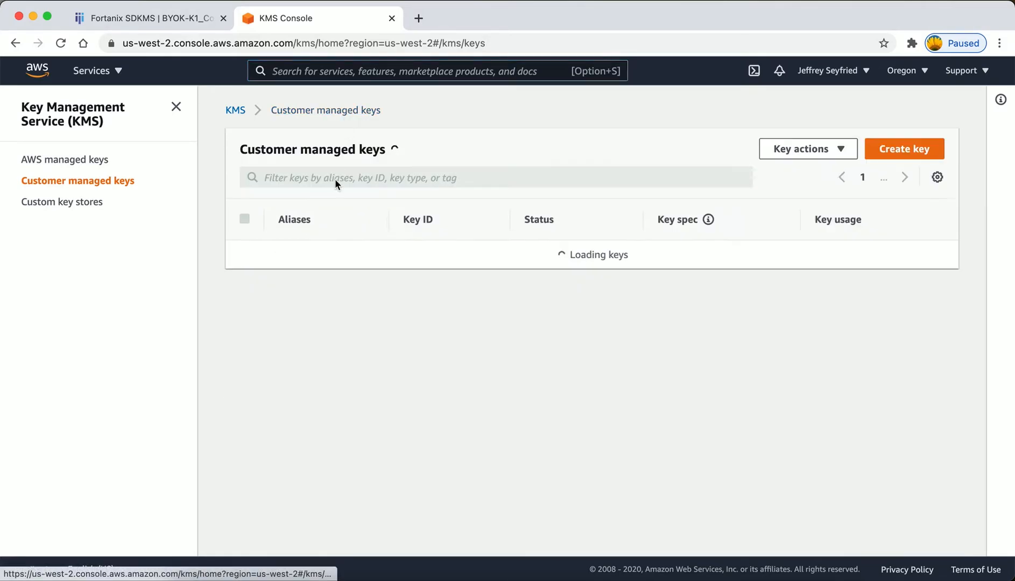
left_click(308, 178)
type("BYOK-K1_Copy")
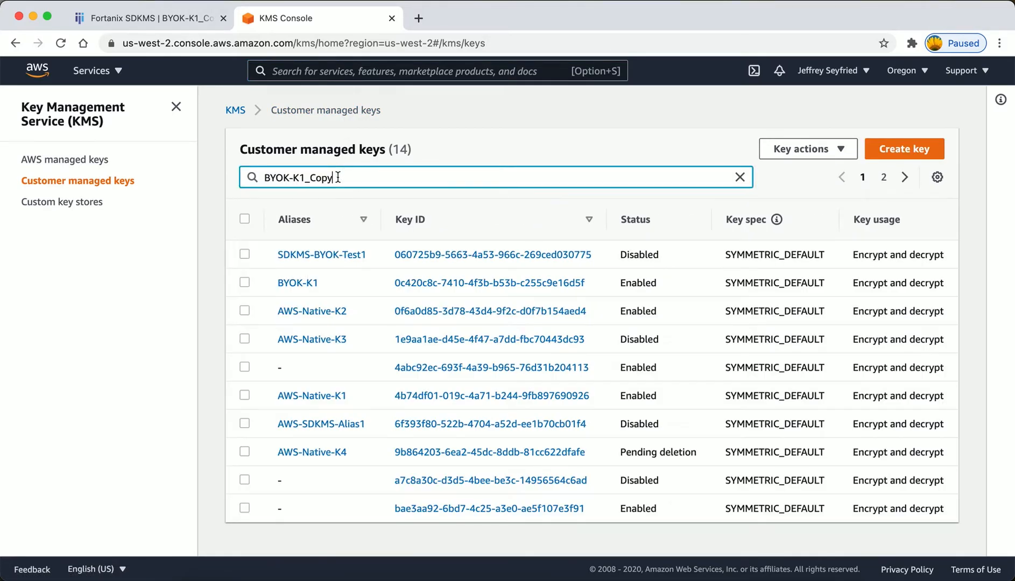
left_click_drag(306, 186, 344, 181)
key("BackSpace")
key("BackSpace")
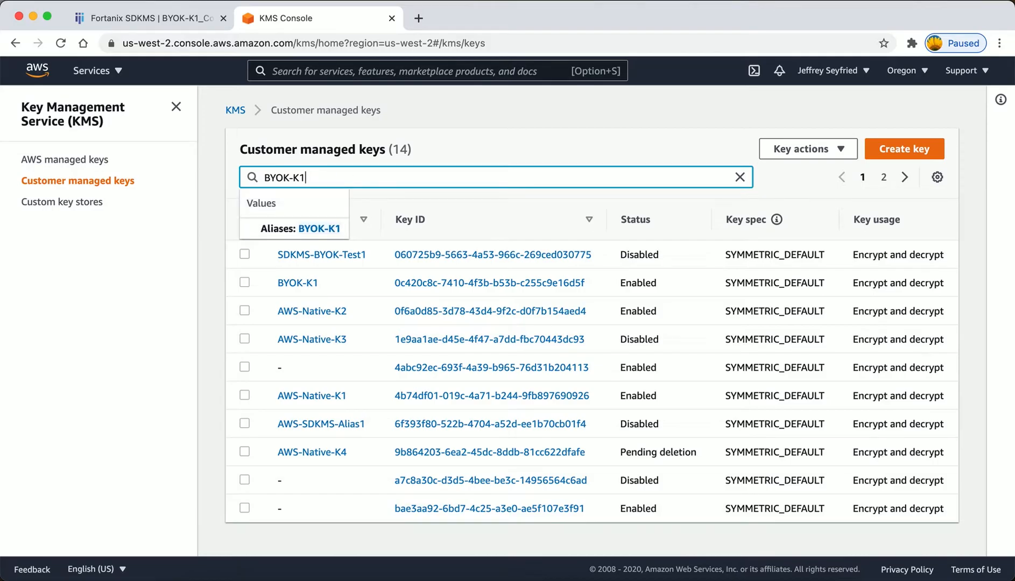
key("Return")
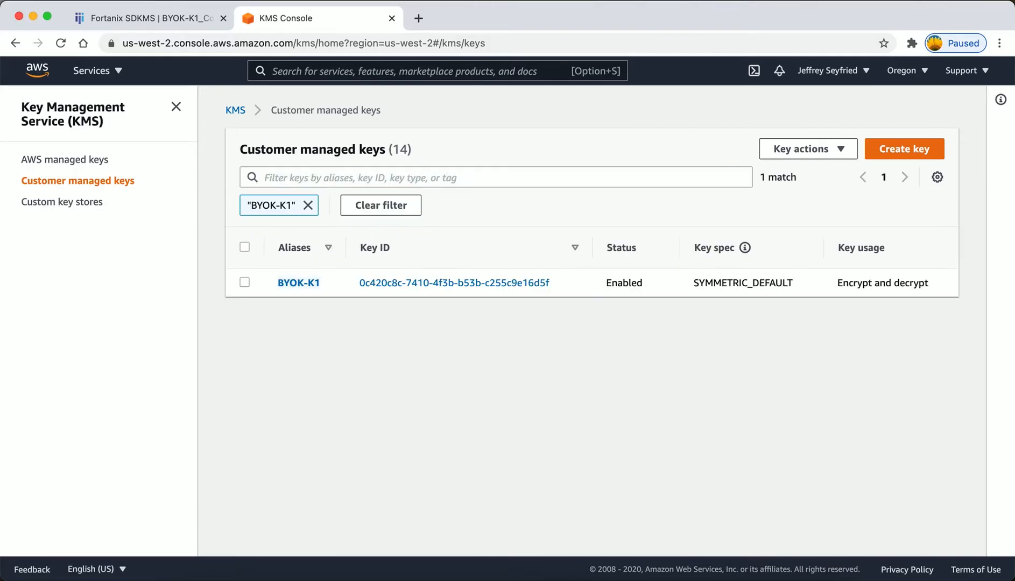
Open the BYOK-K1 key from the filtered list and view its aliases.
left_click(505, 285)
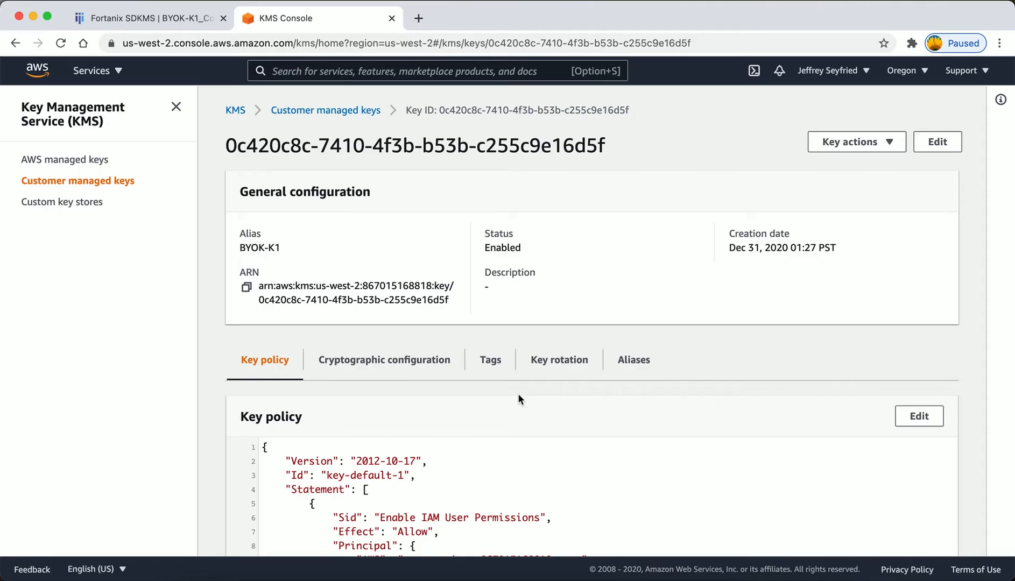
scroll(518, 398, "down", 3)
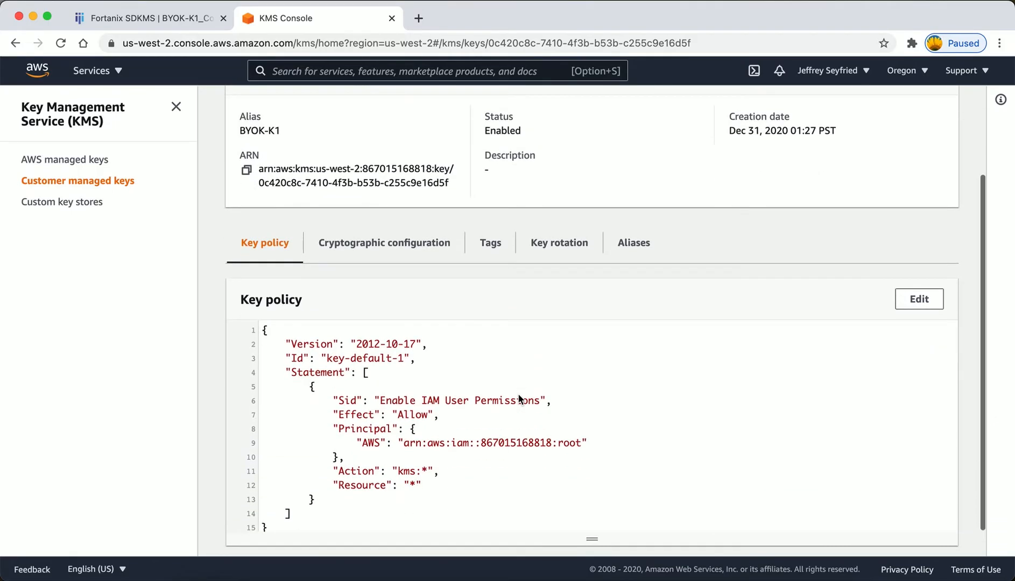
left_click(629, 249)
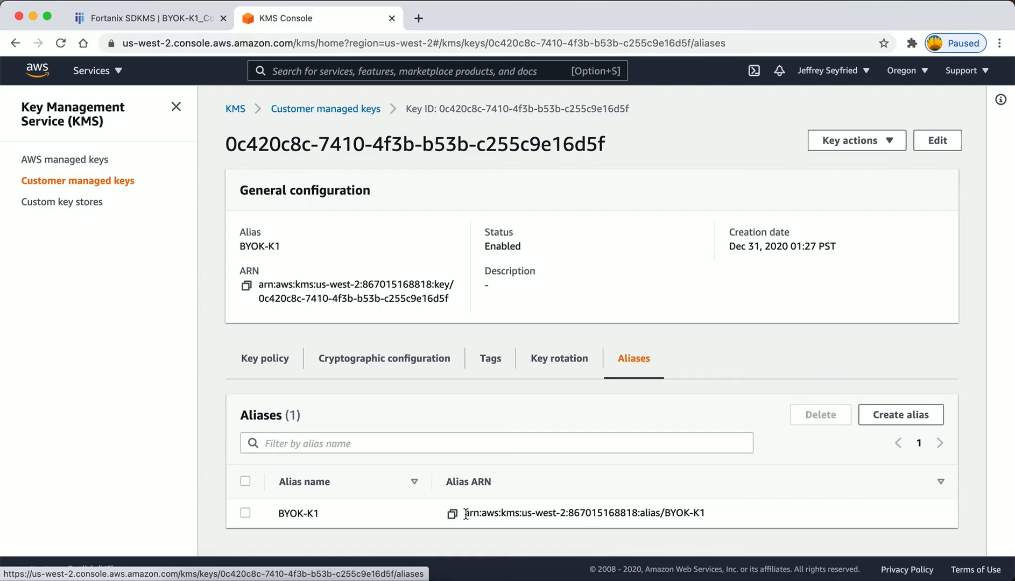
Switch to Fortanix SDKMS and open the AWS key details of the rotated BYOK-K1 copy.
left_click(163, 18)
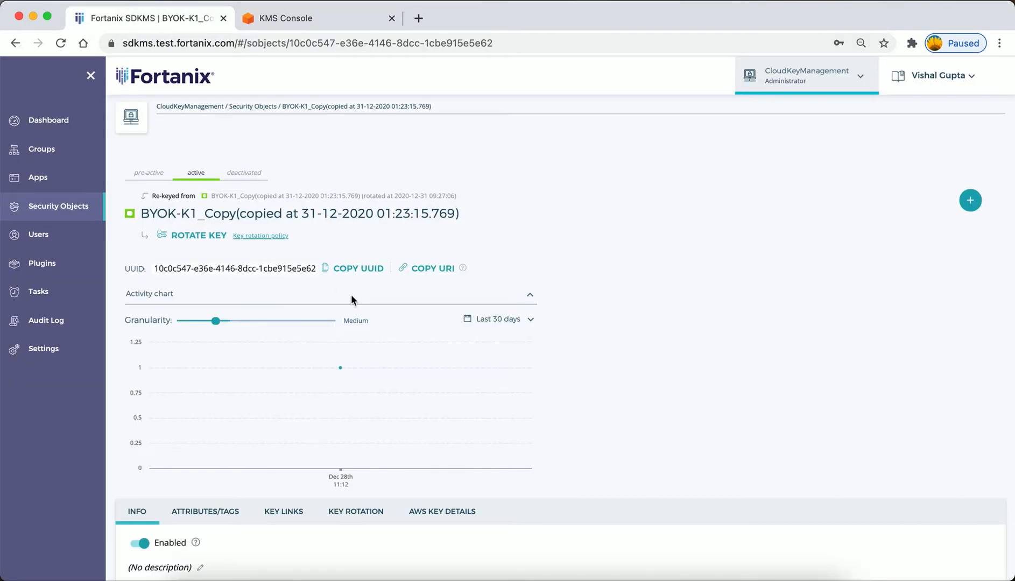
scroll(428, 343, "down", 5)
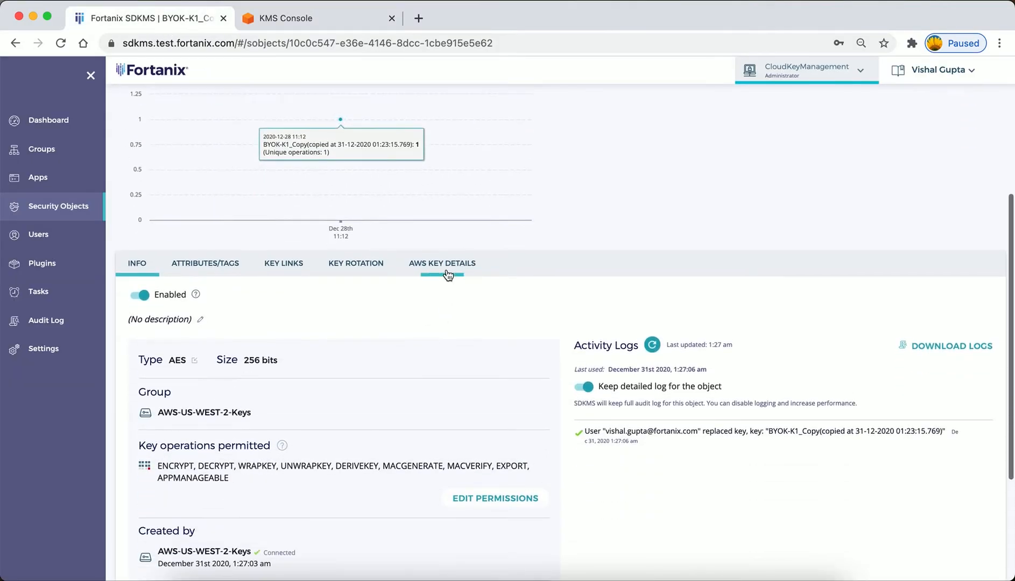
left_click(447, 275)
scroll(311, 424, "down", 3)
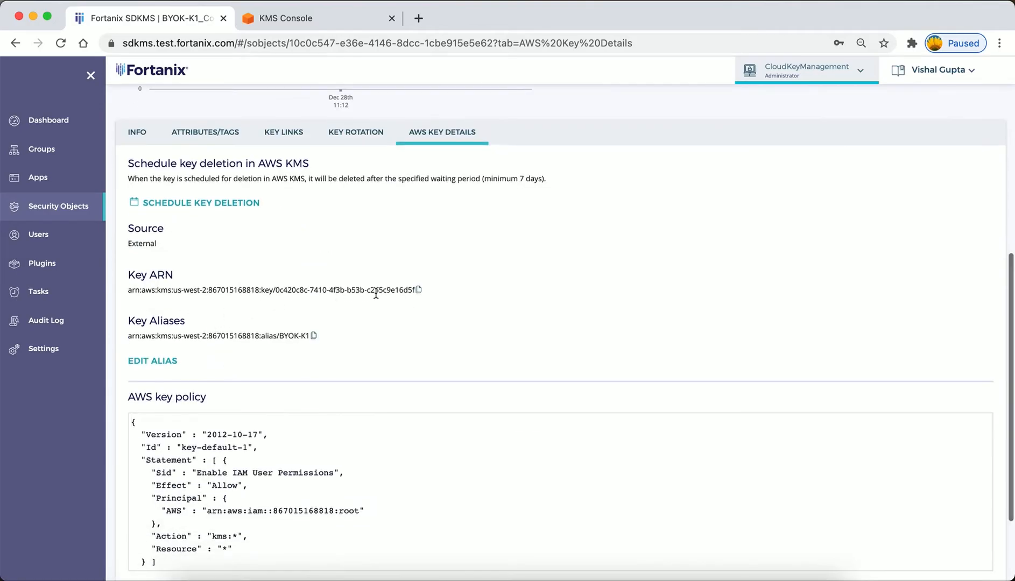
Examine the key ARN, the key ID within it and the key alias in the copy's AWS key details.
left_click(419, 289)
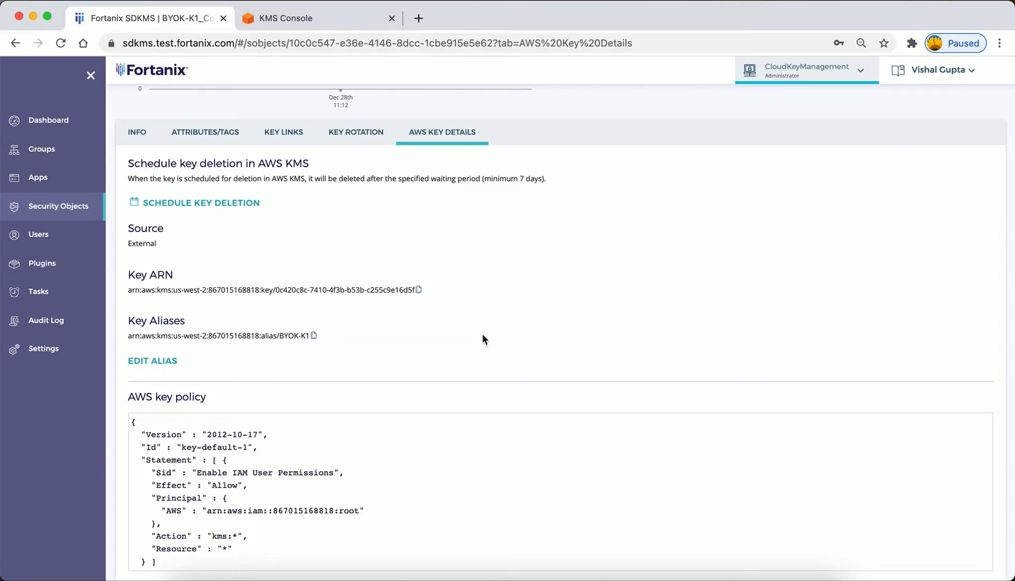
left_click_drag(128, 290, 404, 291)
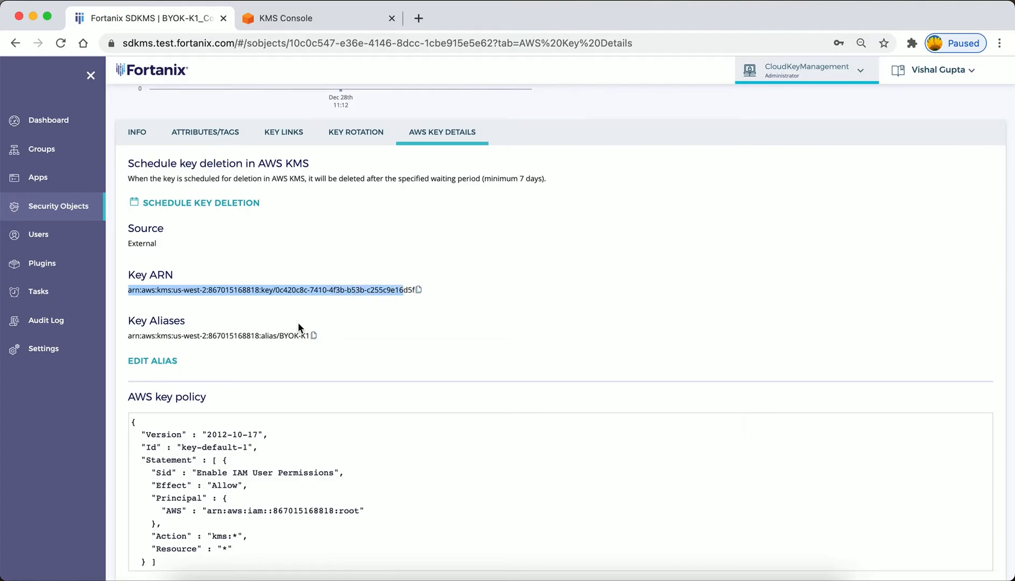
left_click(202, 326)
left_click_drag(128, 338, 315, 342)
left_click_drag(128, 291, 336, 290)
left_click(383, 310)
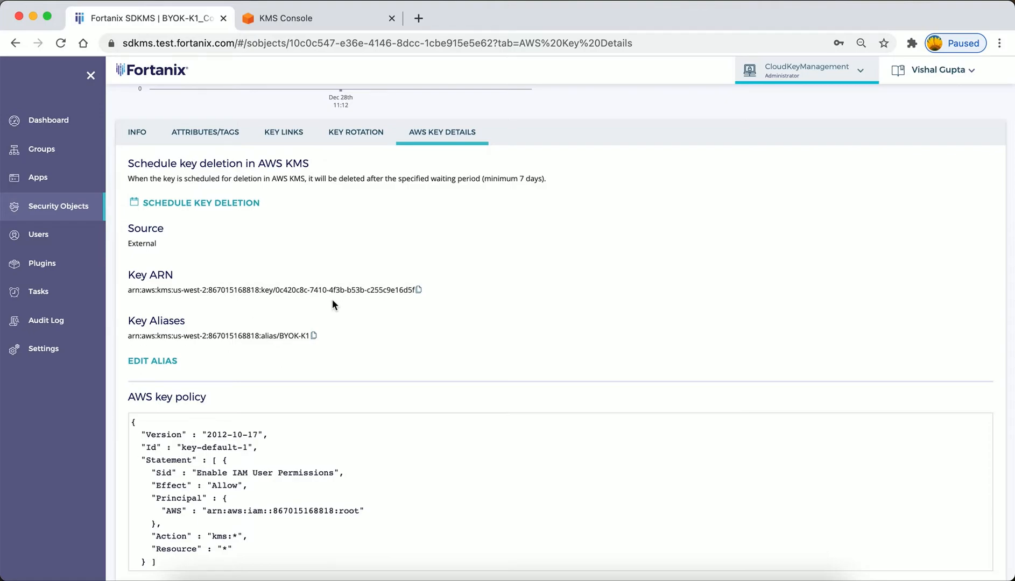
left_click_drag(276, 290, 420, 295)
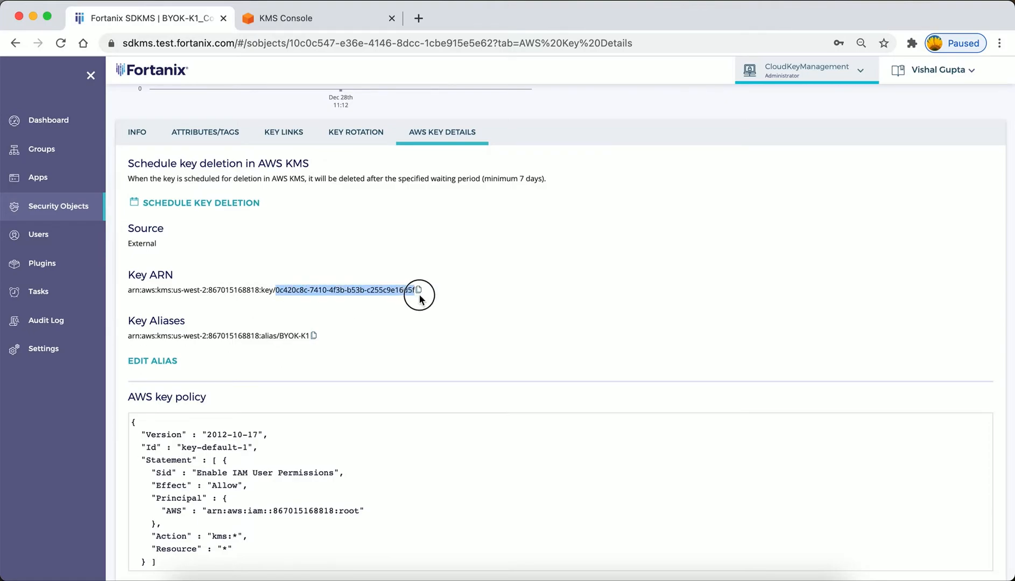
left_click(364, 319)
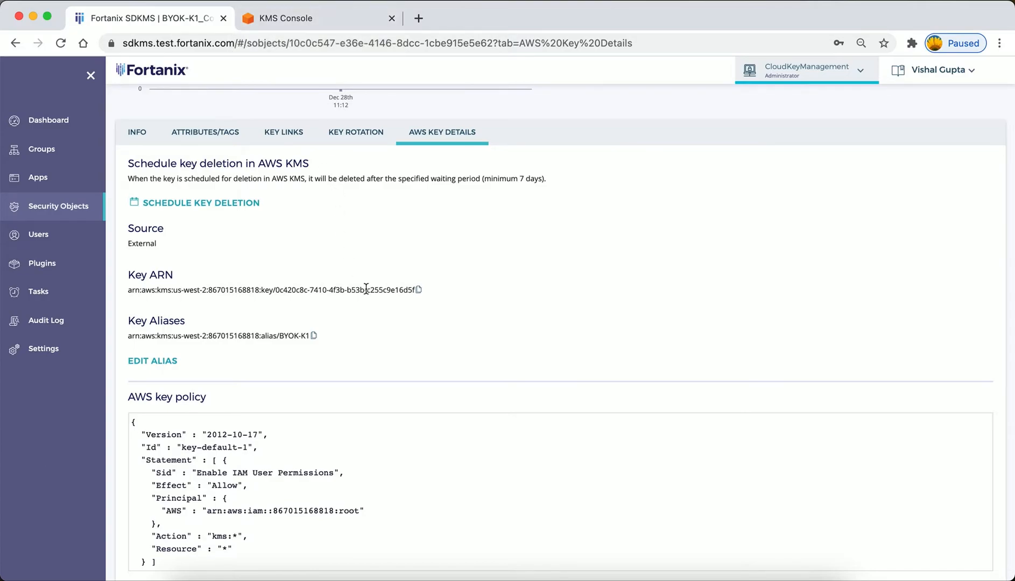
scroll(365, 289, "down", 3)
scroll(365, 288, "up", 4)
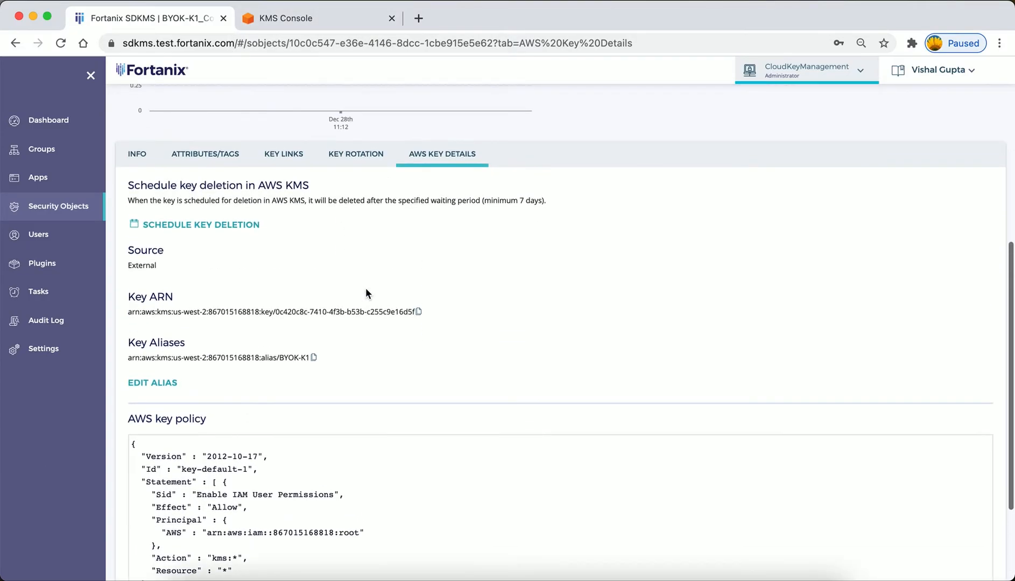
scroll(366, 288, "up", 1)
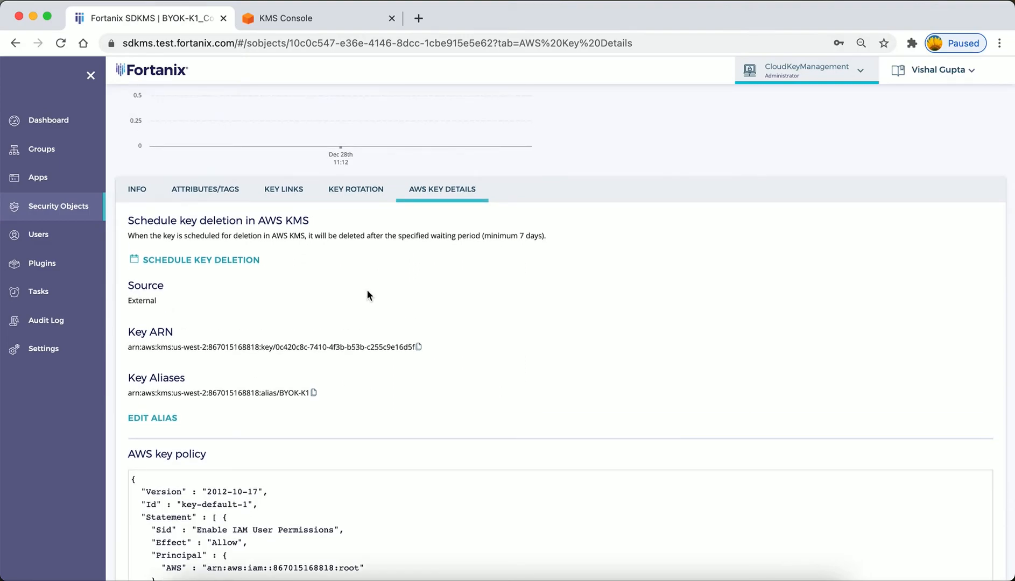
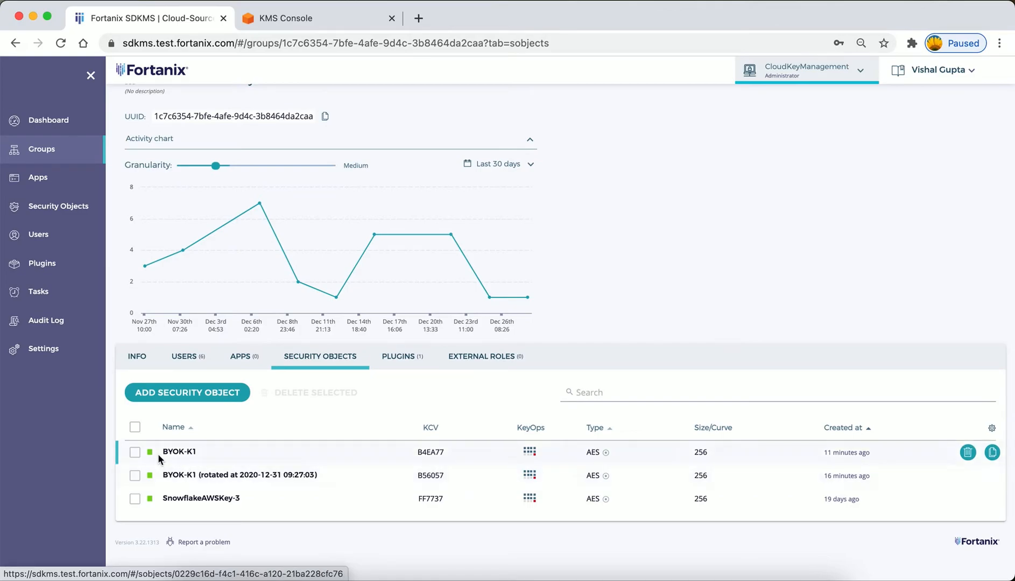
Open the BYOK-K1 source key, acknowledge both warnings for deleting it, and cancel the deletion.
left_click(179, 452)
scroll(369, 412, "down", 8)
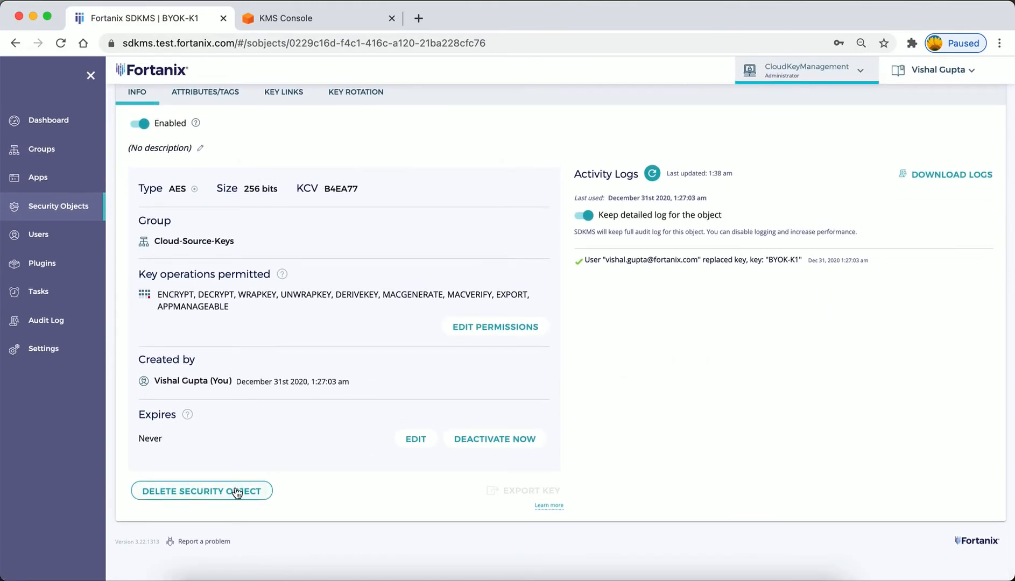
left_click(235, 491)
left_click(428, 232)
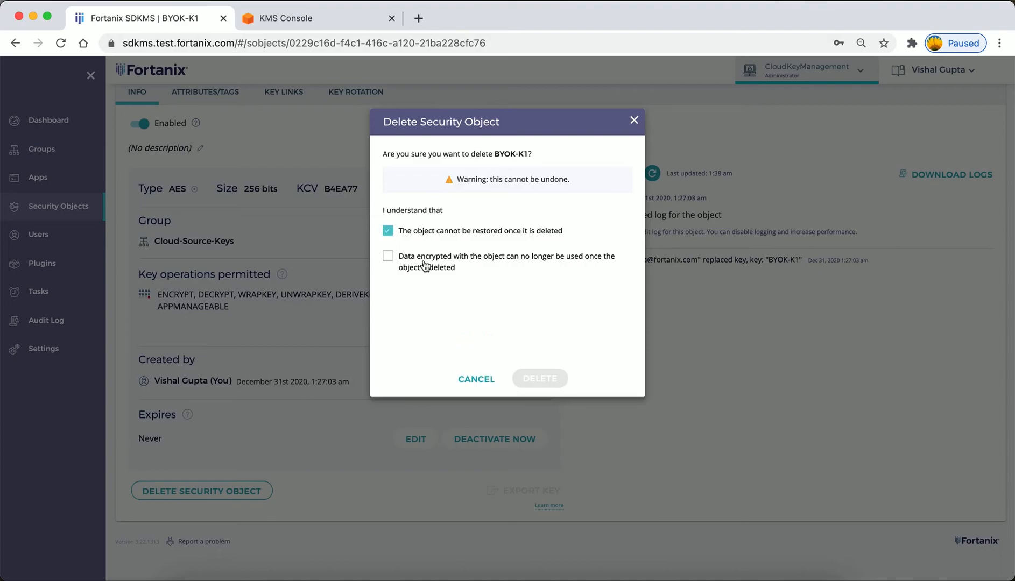
left_click(425, 267)
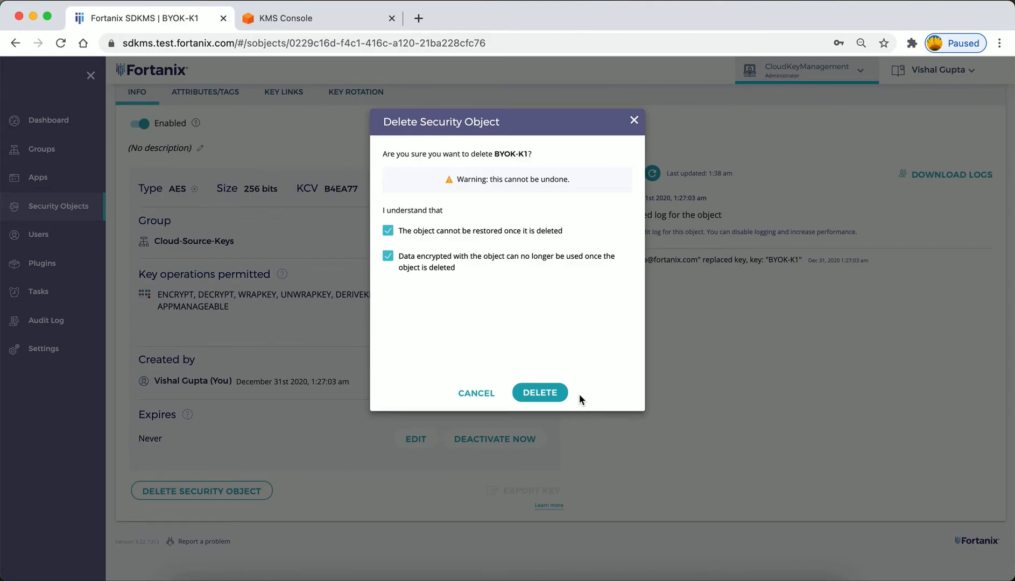
left_click(476, 393)
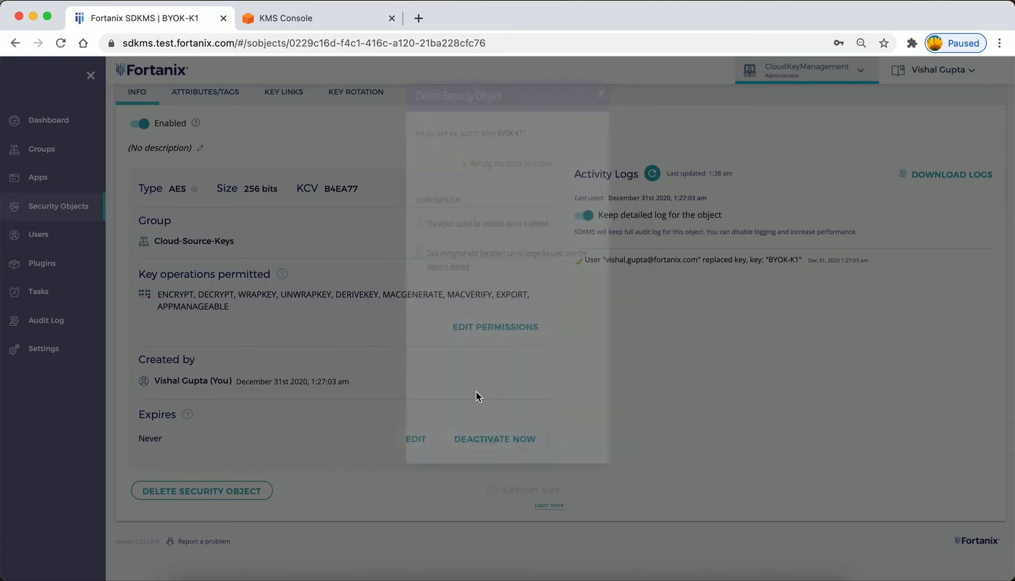
Open the Cloud-Source-Keys group from the key's details and view the group's policies.
scroll(323, 370, "up", 5)
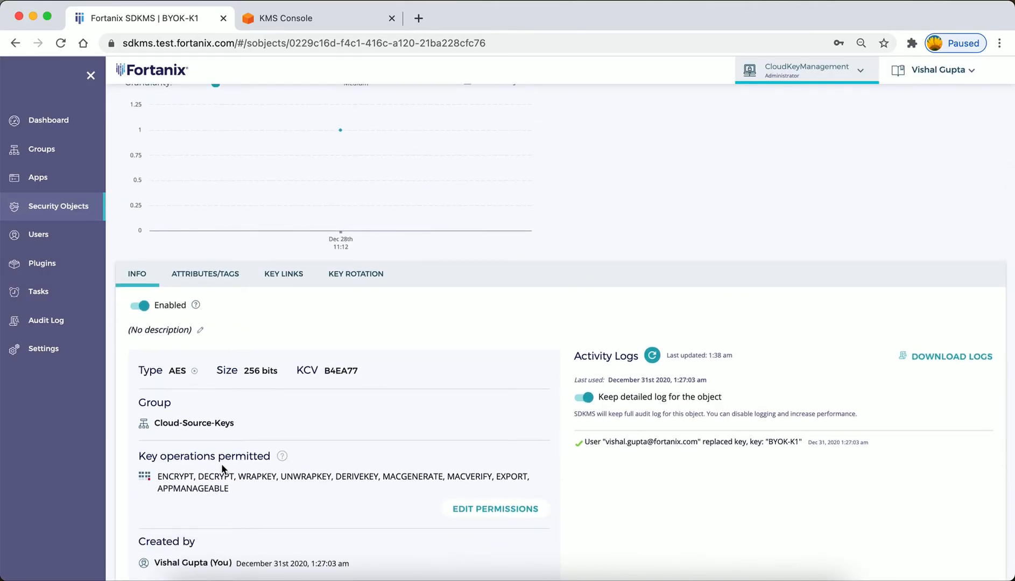
scroll(221, 462, "down", 3)
left_click(188, 312)
scroll(281, 353, "down", 5)
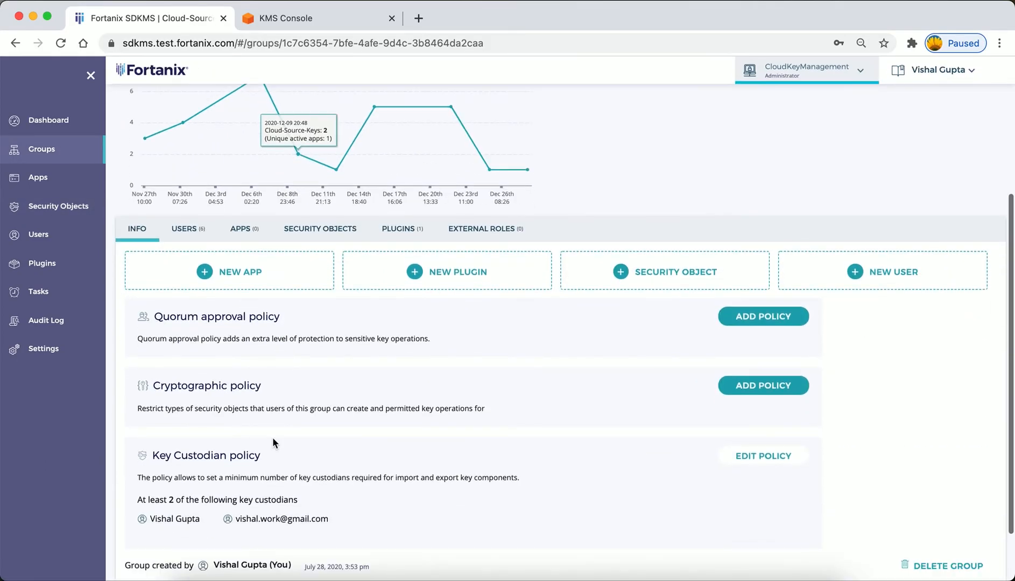
scroll(294, 468, "down", 2)
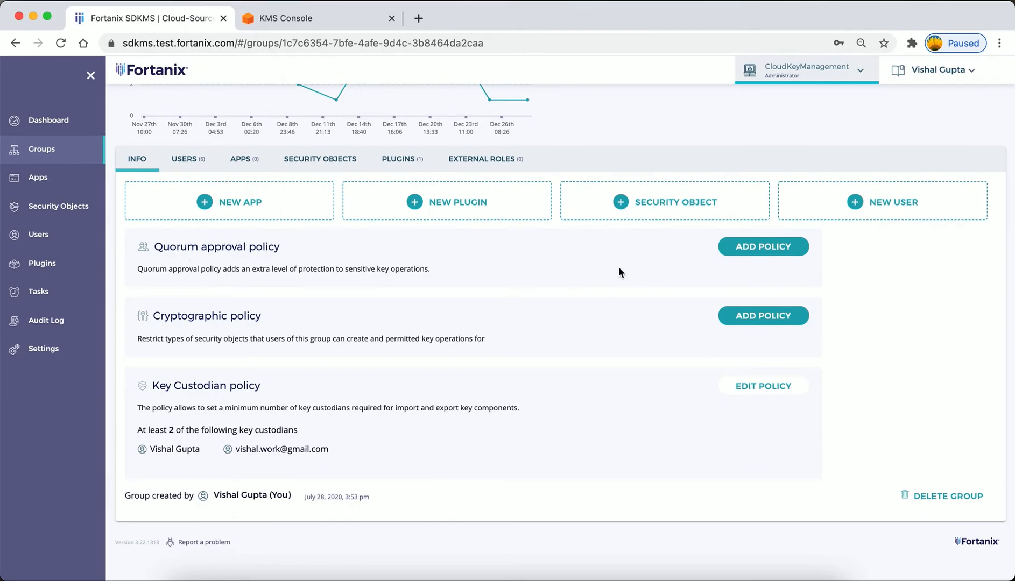
scroll(618, 267, "up", 1)
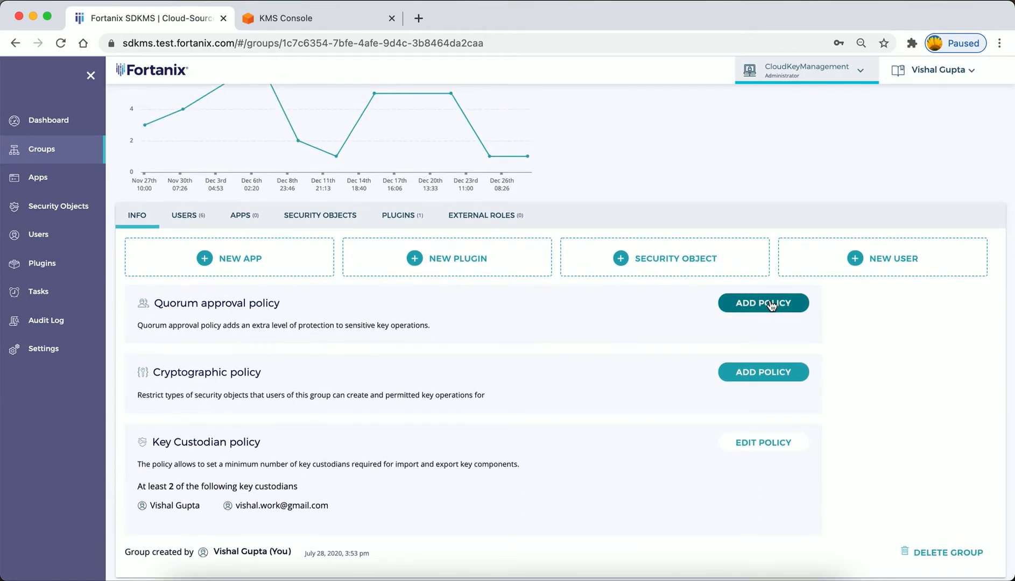
Add a quorum approval policy to the group requiring 2 administrators and select the group administrator as approver.
left_click(722, 306)
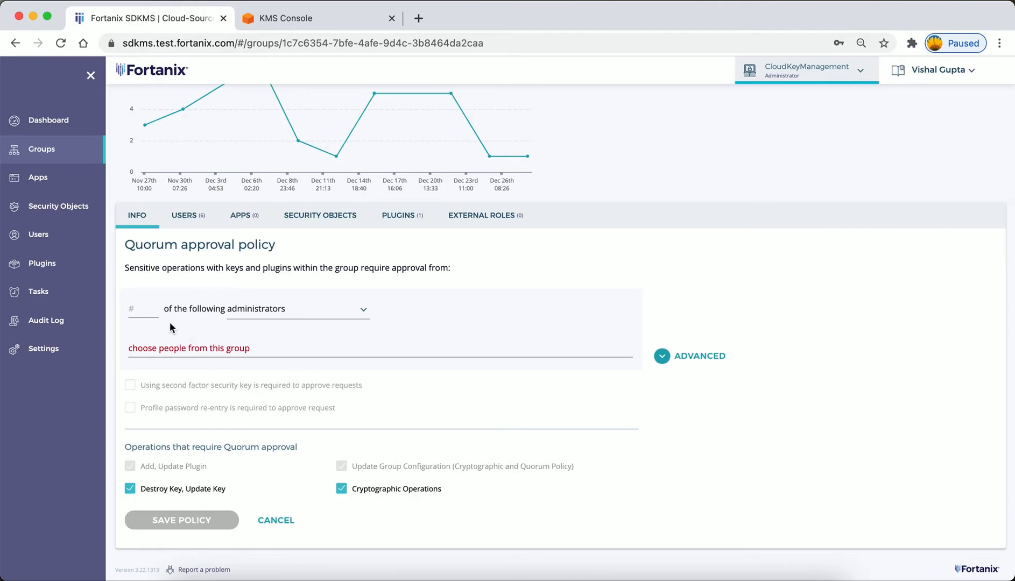
left_click(150, 313)
left_click(152, 333)
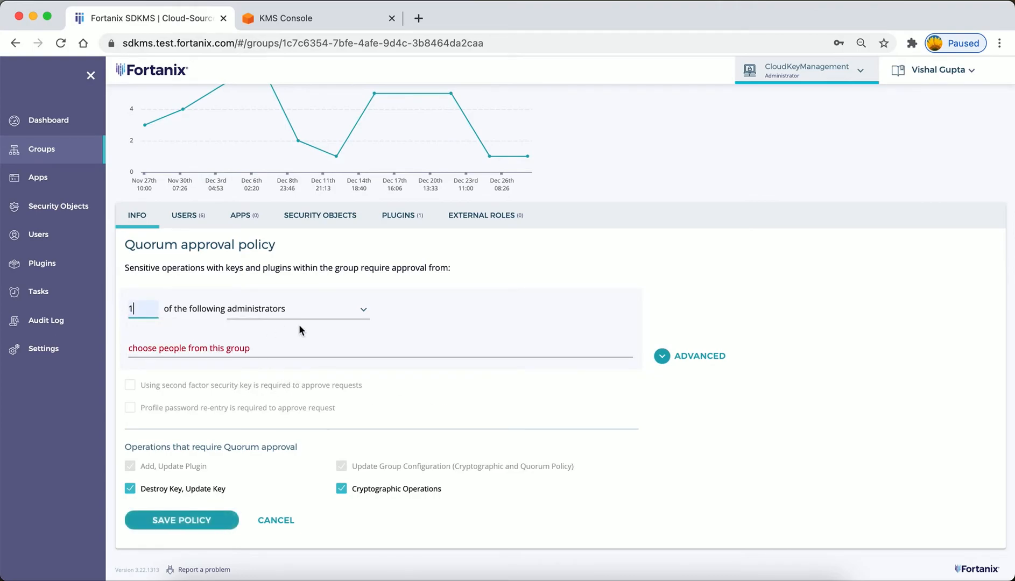
left_click(307, 314)
left_click(289, 338)
left_click(147, 317)
key("BackSpace")
left_click(235, 356)
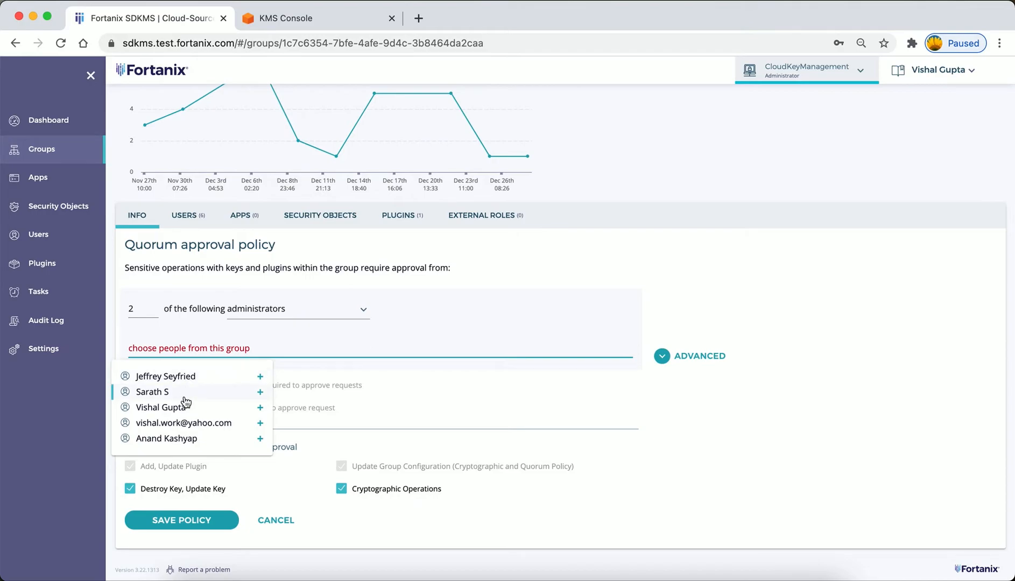
left_click(172, 409)
Set the required approvals to 1 administrator and save the quorum policy, keeping key destruction and cryptographic operations covered.
left_click(141, 314)
key("BackSpace")
type("1")
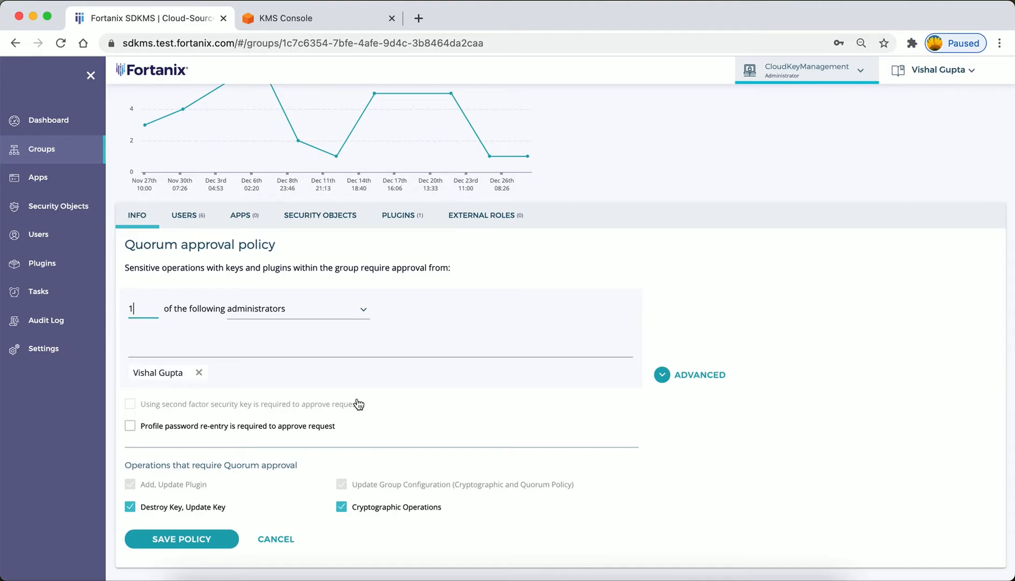
scroll(316, 431, "down", 2)
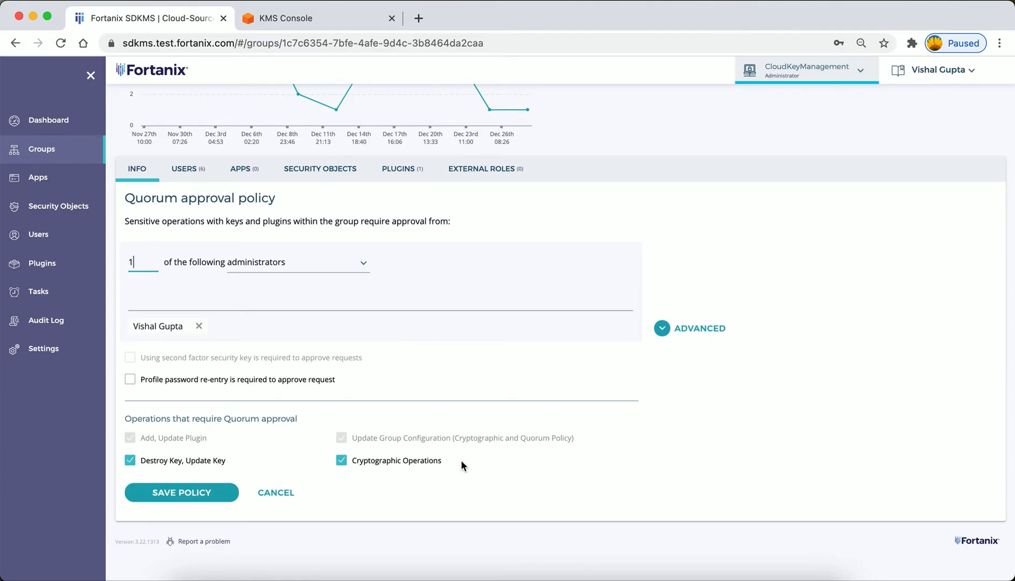
left_click(210, 492)
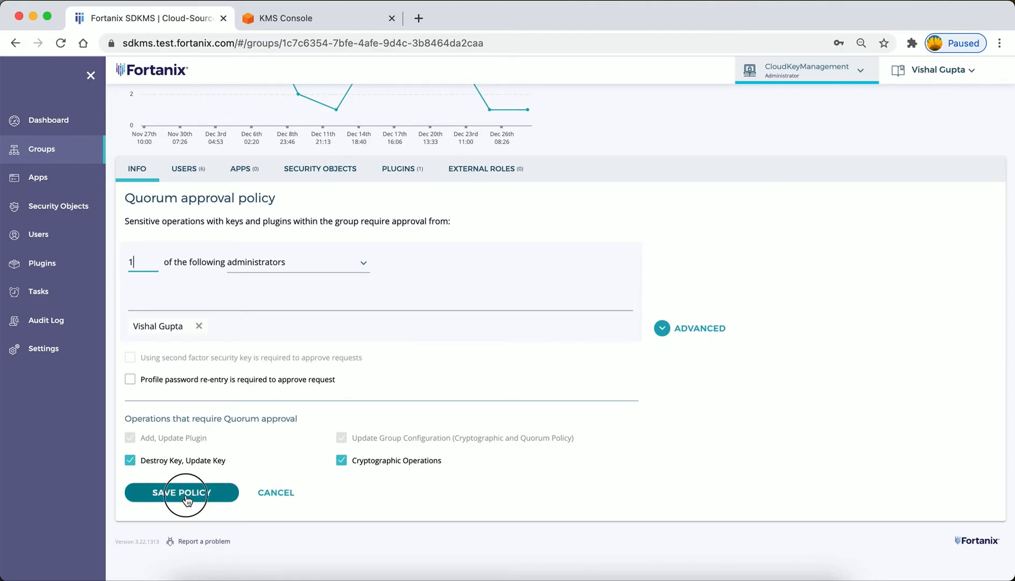
scroll(452, 427, "down", 1)
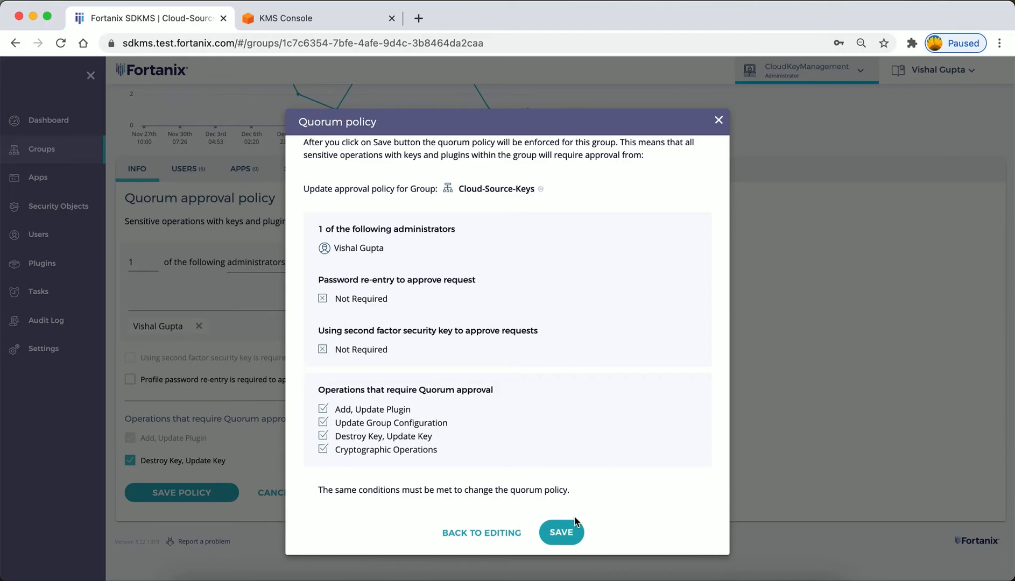
left_click(561, 533)
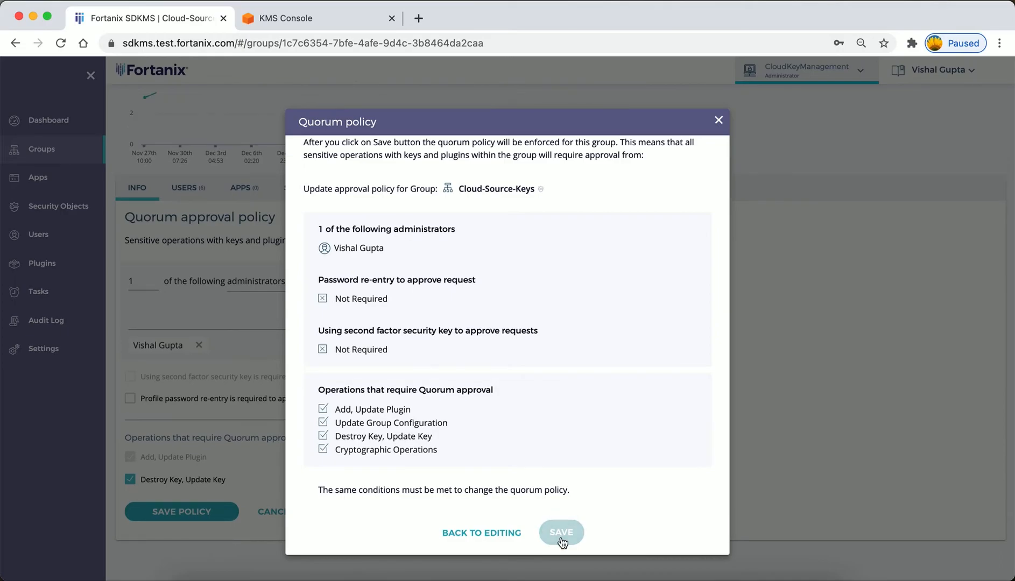
Review the group's quorum policy and reopen the BYOK-K1 key from the group's security objects.
scroll(572, 379, "up", 3)
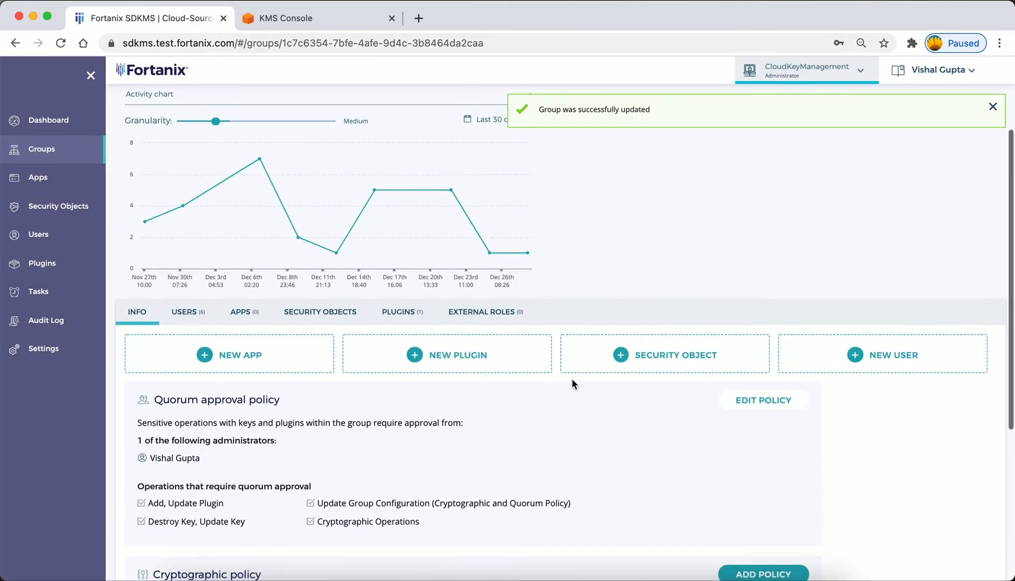
scroll(570, 379, "down", 3)
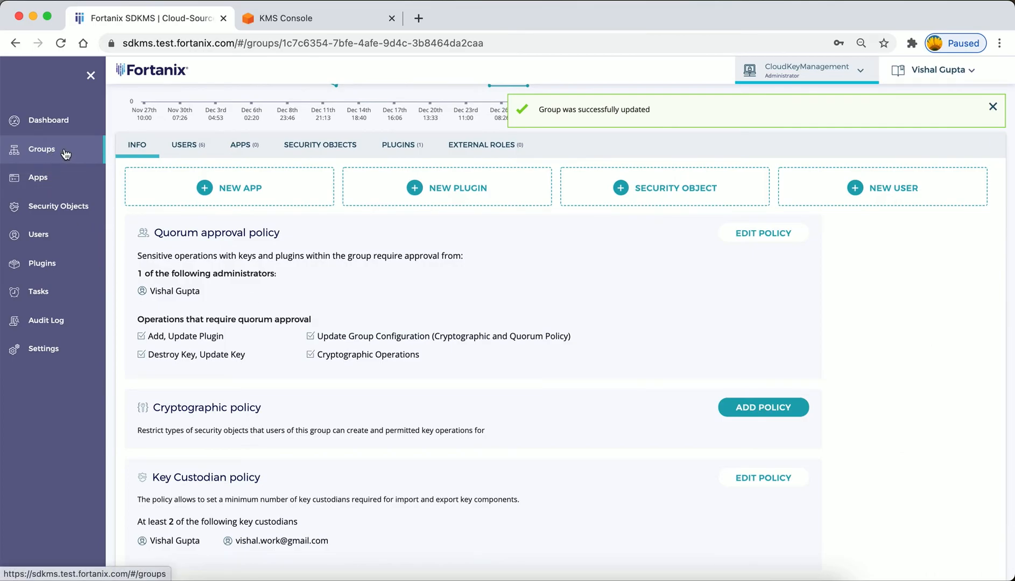
left_click(320, 144)
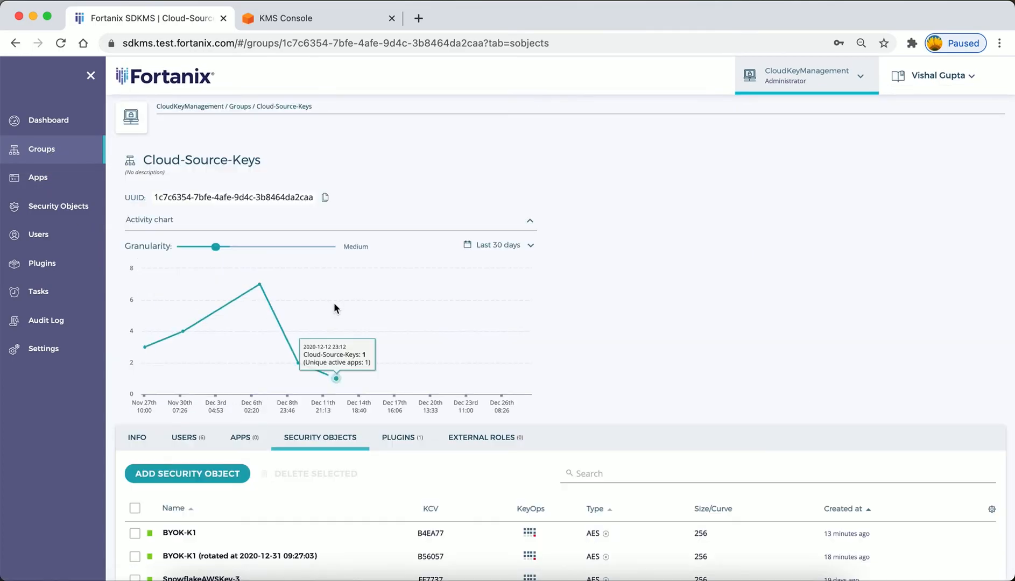
scroll(334, 301, "down", 2)
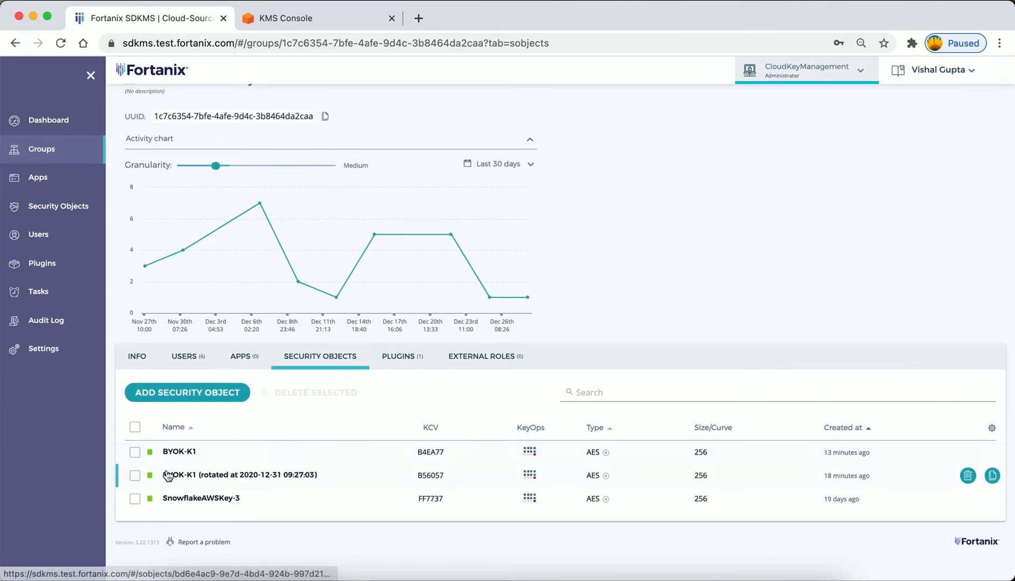
left_click(183, 452)
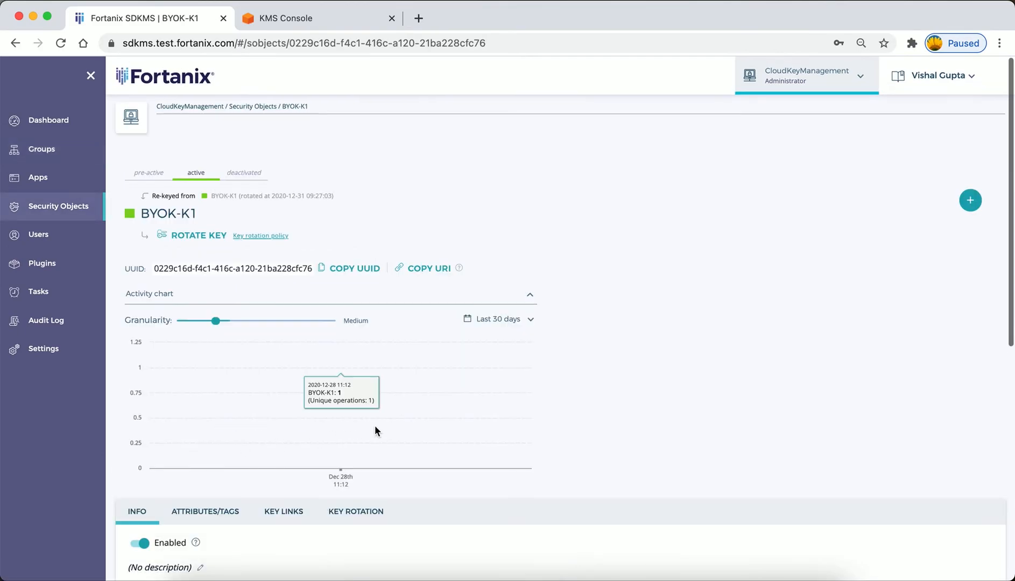
scroll(374, 425, "down", 8)
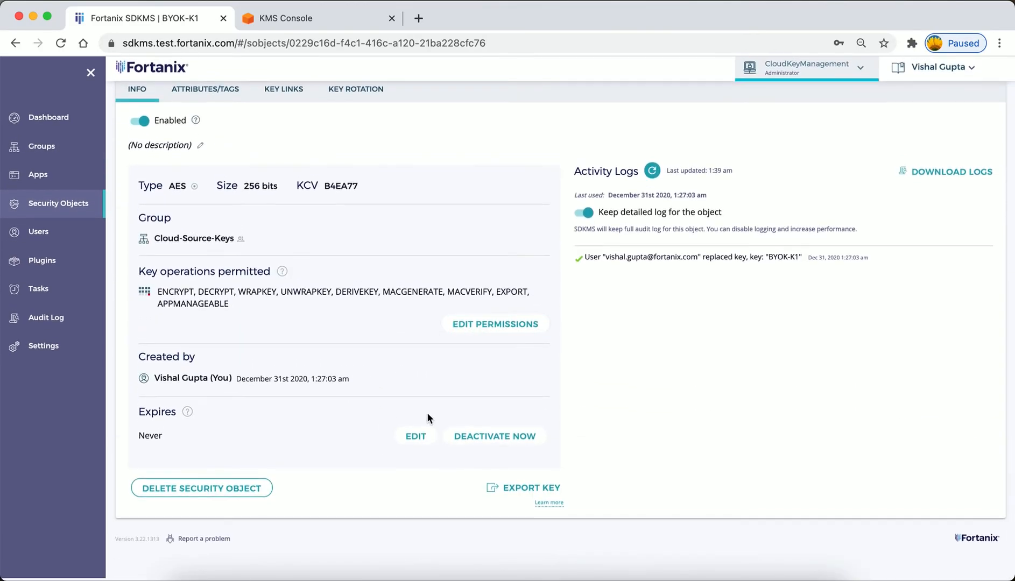
Request deletion of BYOK-K1, acknowledging the quorum approval, non-restorable object and encrypted data conditions.
left_click(245, 490)
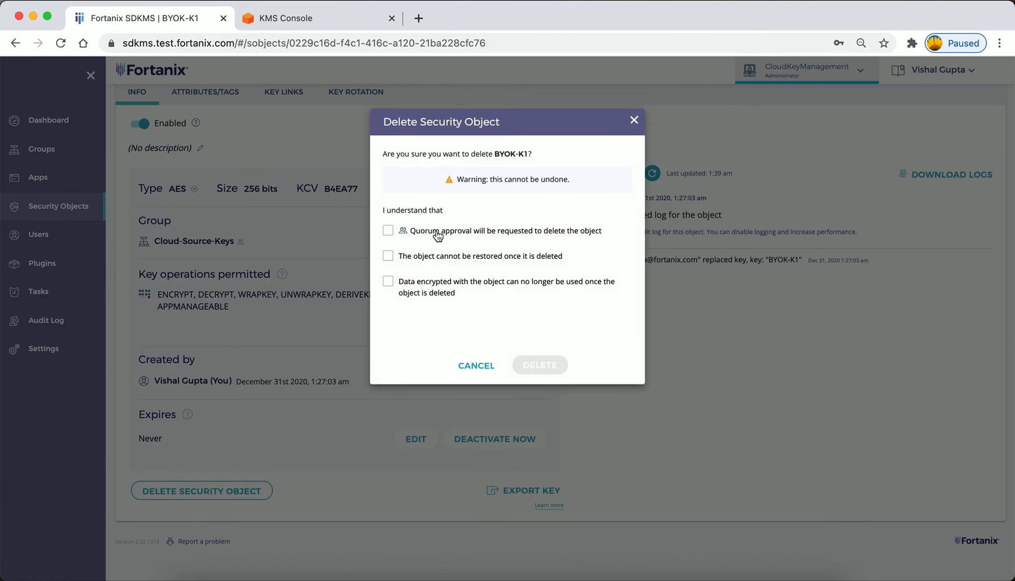
left_click(514, 238)
left_click(456, 259)
left_click(431, 293)
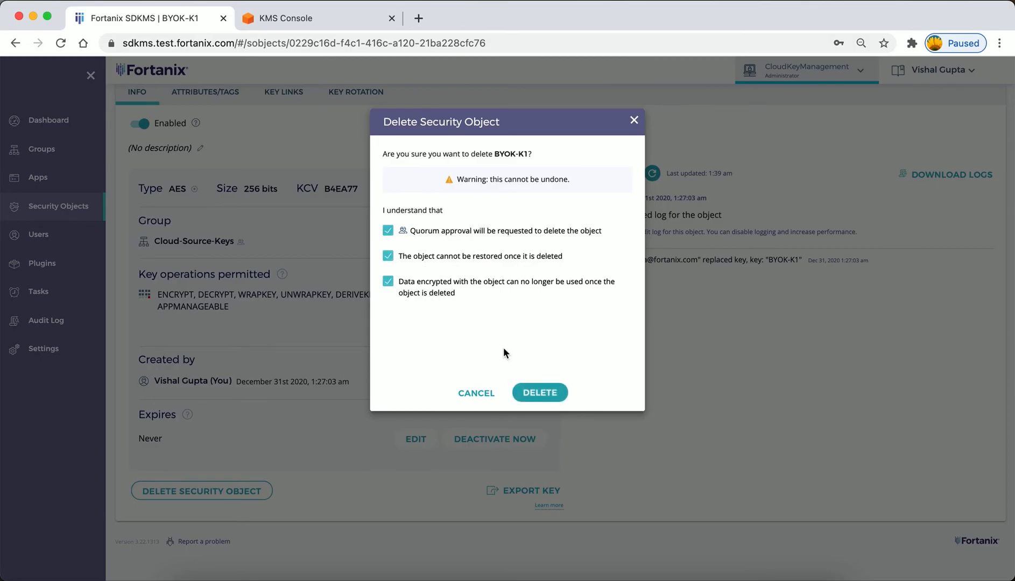
left_click(541, 393)
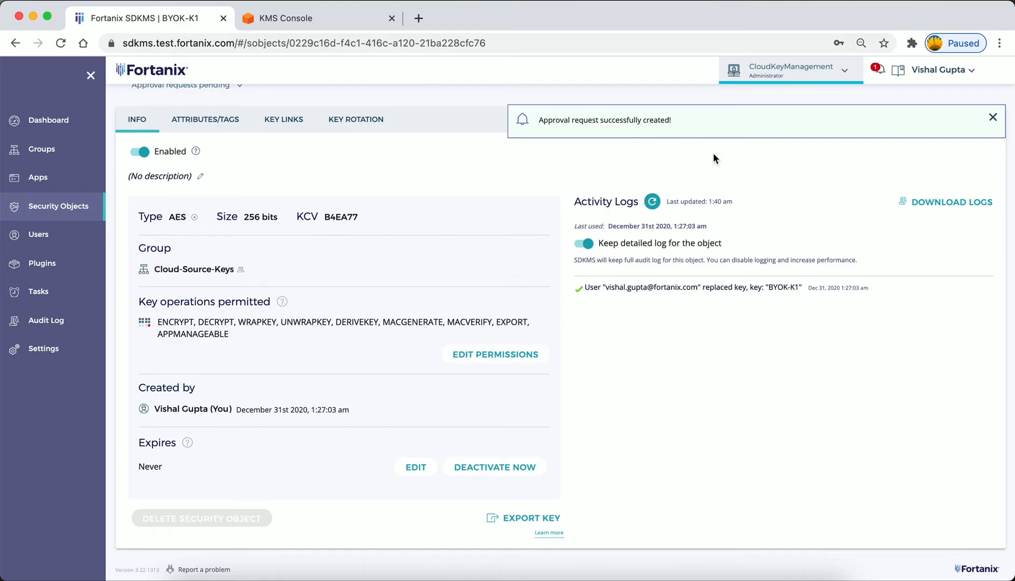
Go to the pending tasks and open the quorum approval request for deleting BYOK-K1.
scroll(713, 155, "up", 3)
mouse_move(880, 74)
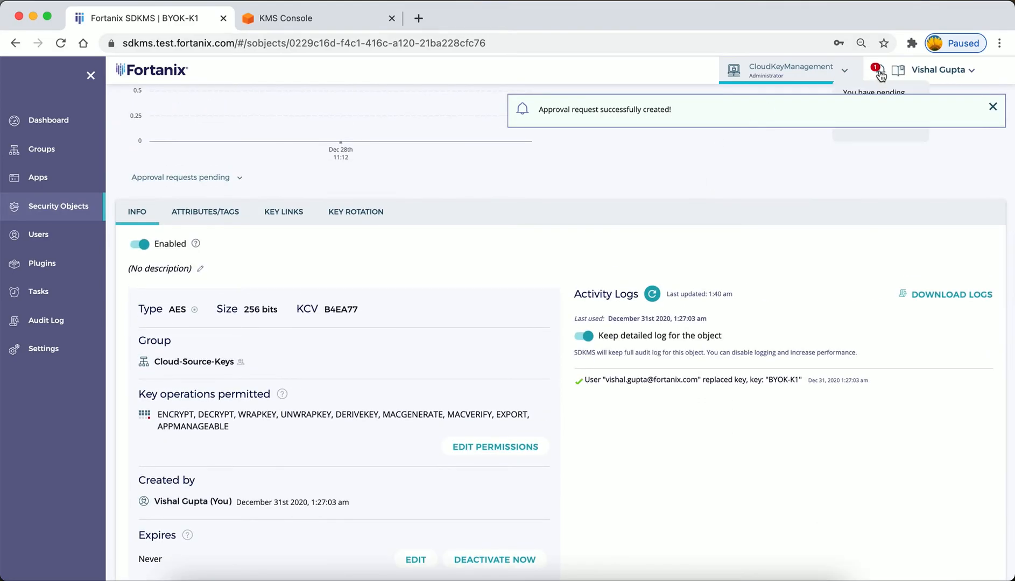
left_click(878, 75)
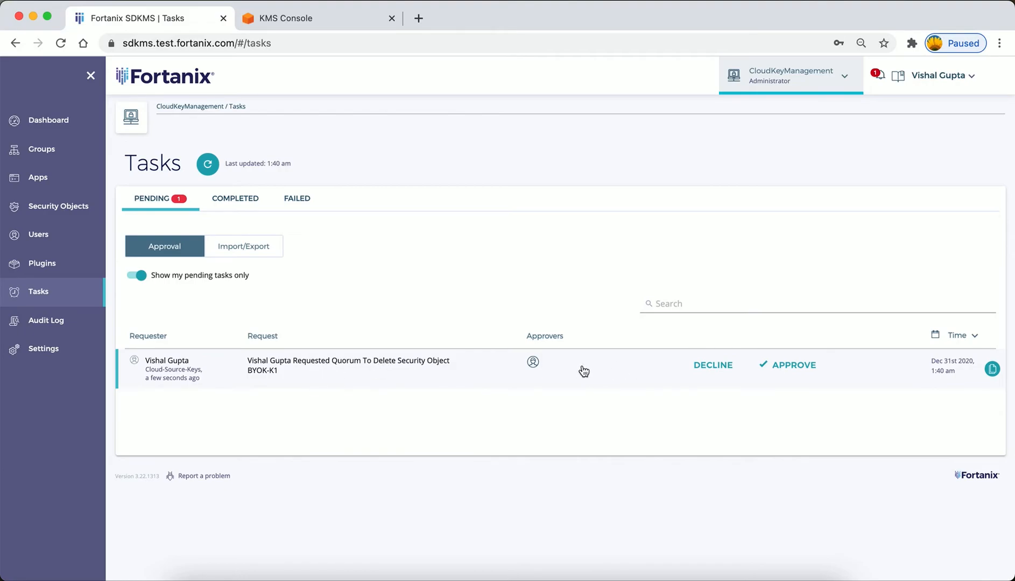
left_click(710, 373)
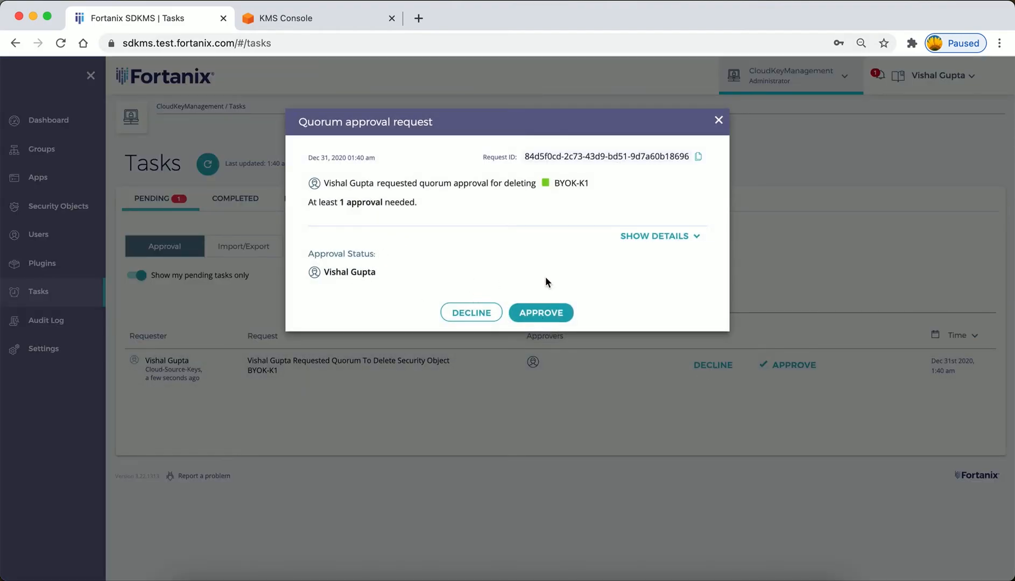
Decline the deletion request with the comment "This is a production AWS Key. Cannot delete".
left_click(465, 314)
left_click(466, 170)
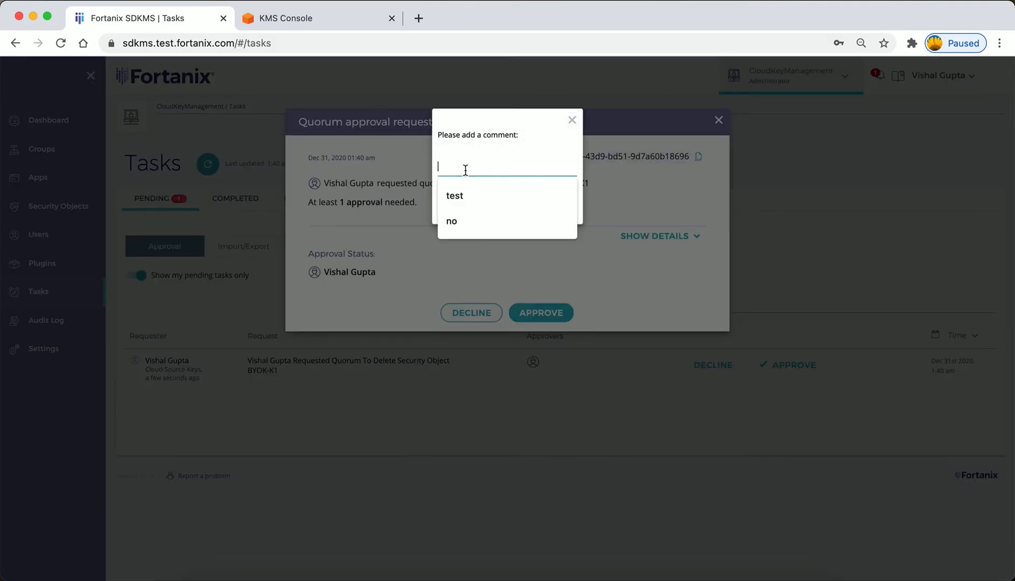
type("Th")
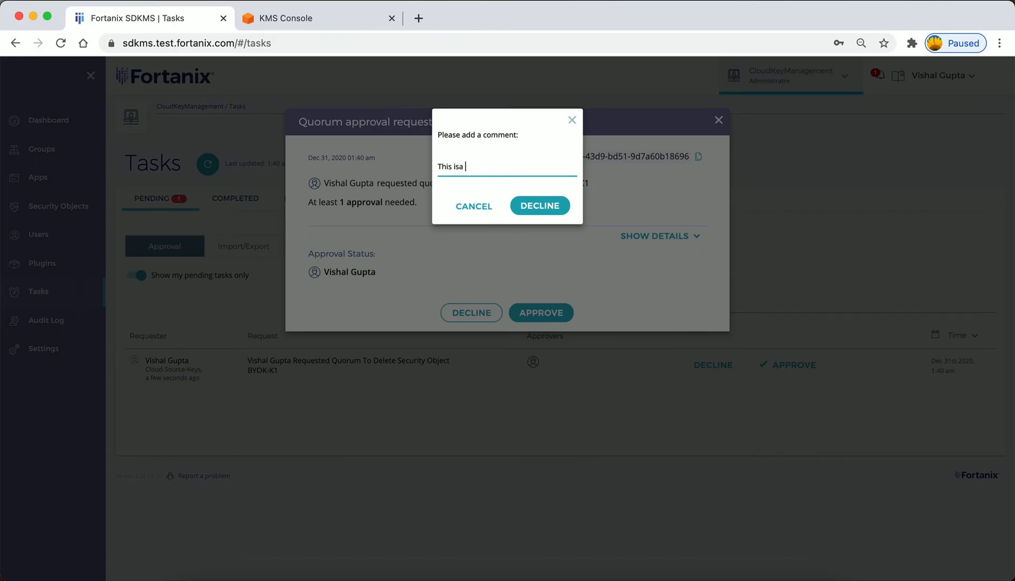
type("is is a production AWS Key. Cannot delete")
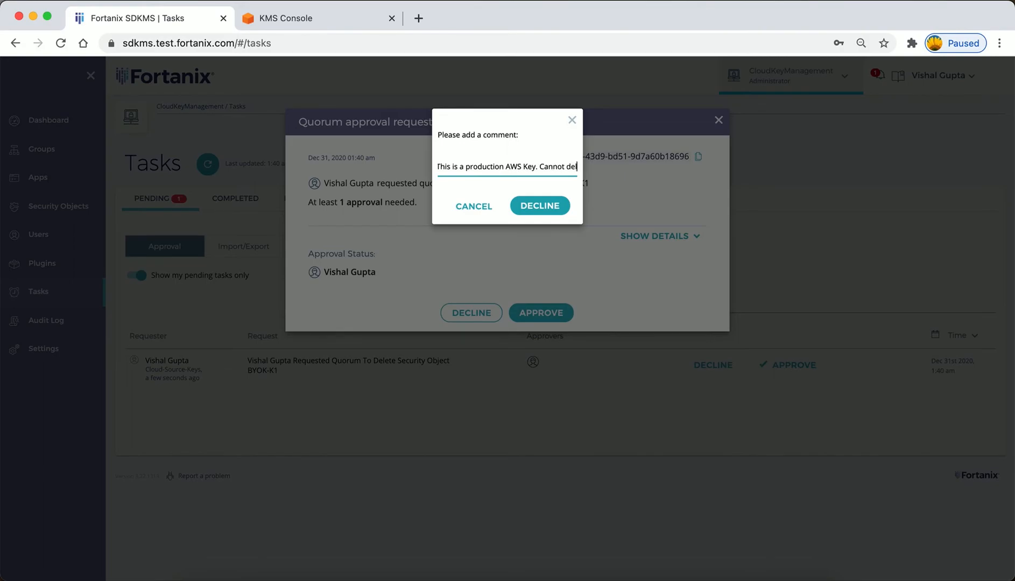
left_click(539, 207)
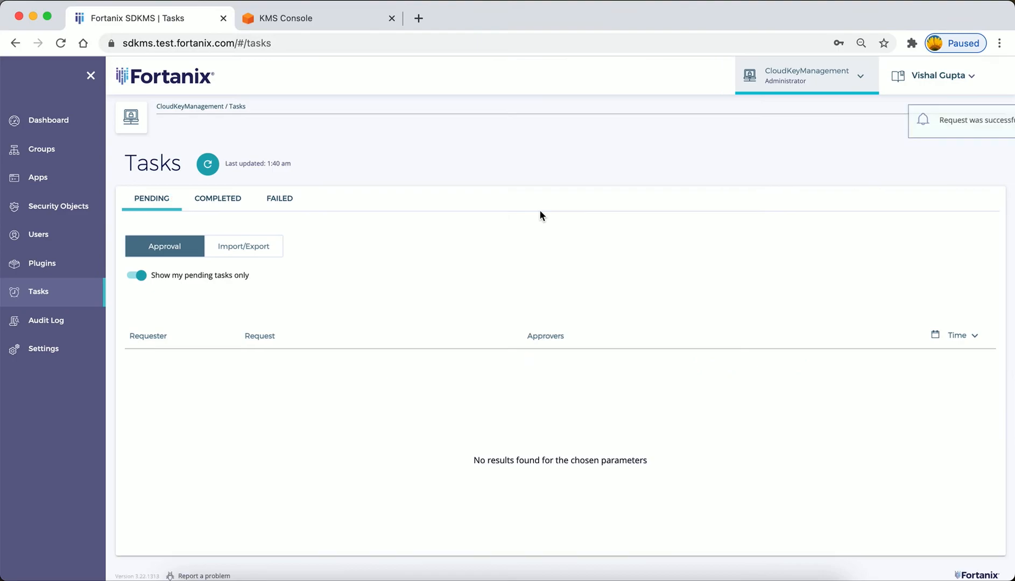
Return to the Cloud-Source-Keys group and check its list of security objects.
left_click(52, 156)
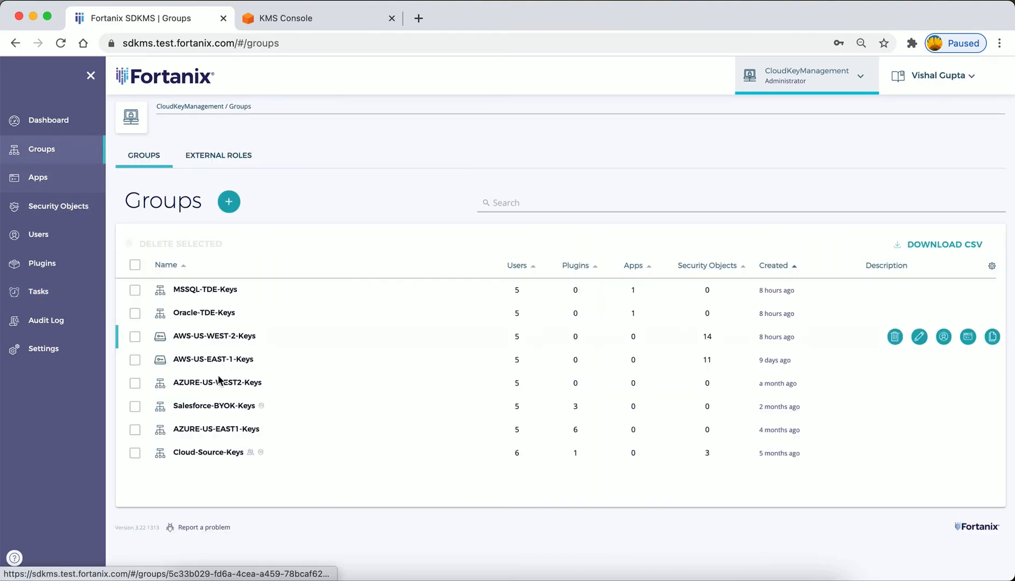
left_click(208, 455)
scroll(400, 464, "down", 5)
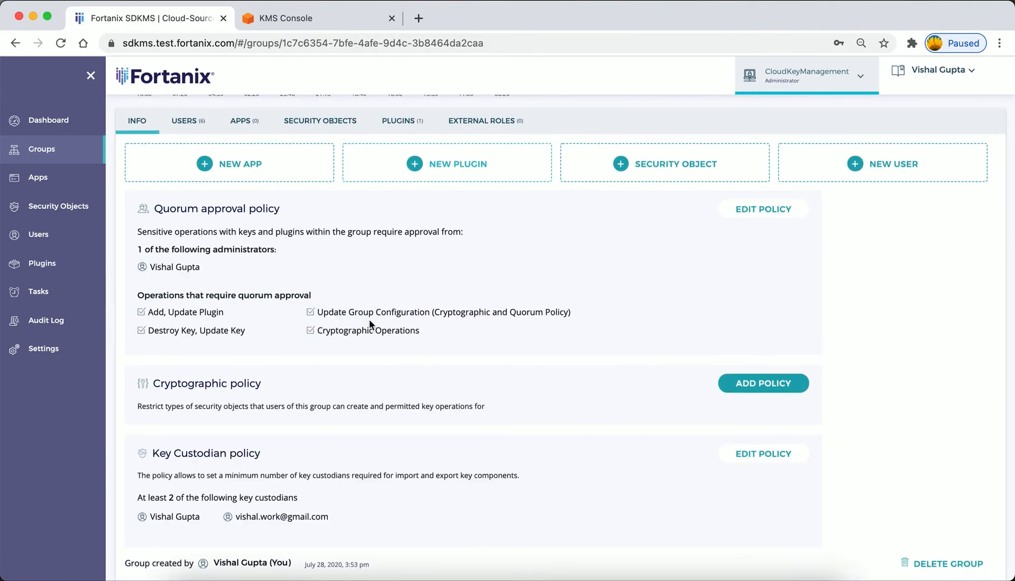
left_click(333, 129)
scroll(346, 283, "down", 2)
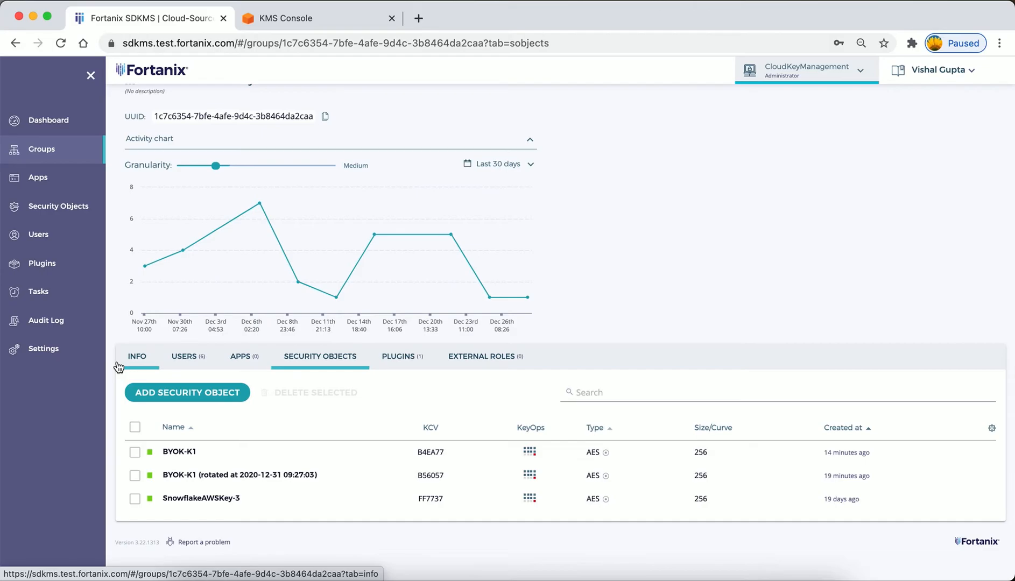
Review the audit log and go to the security objects of the AWS-US-WEST-2-Keys group.
left_click(80, 323)
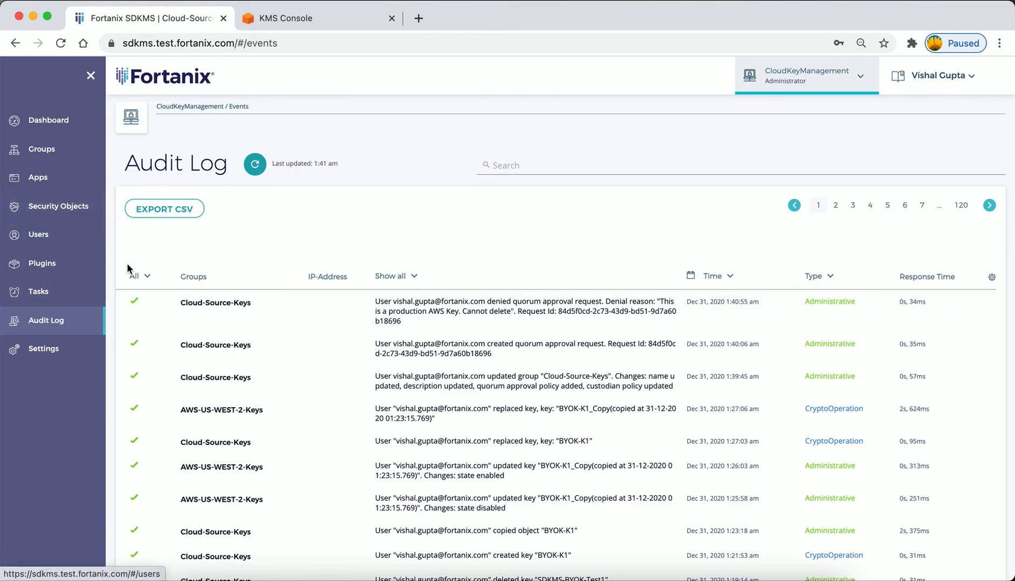
left_click(42, 156)
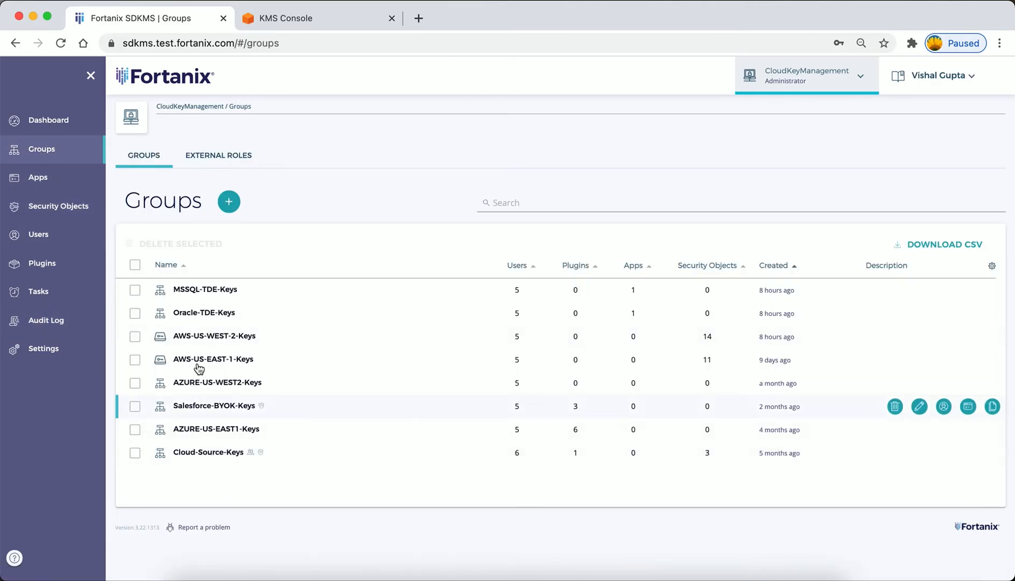
left_click(221, 337)
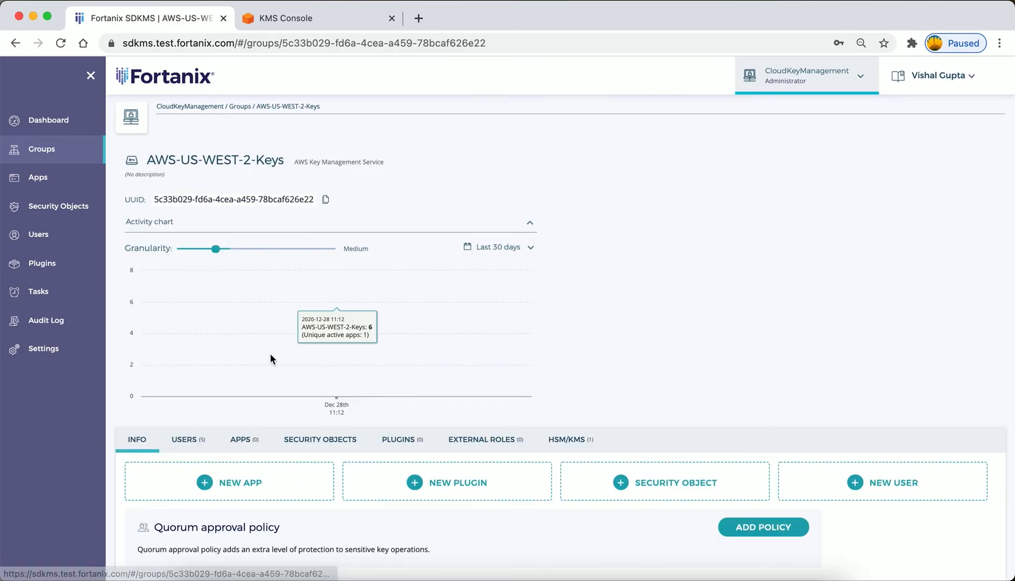
left_click(327, 446)
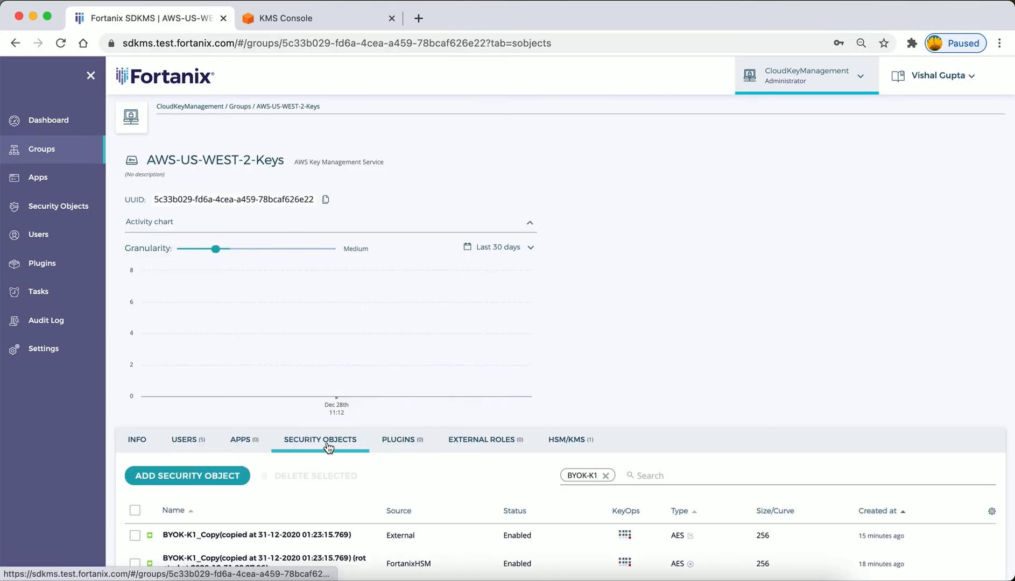
scroll(326, 442, "down", 3)
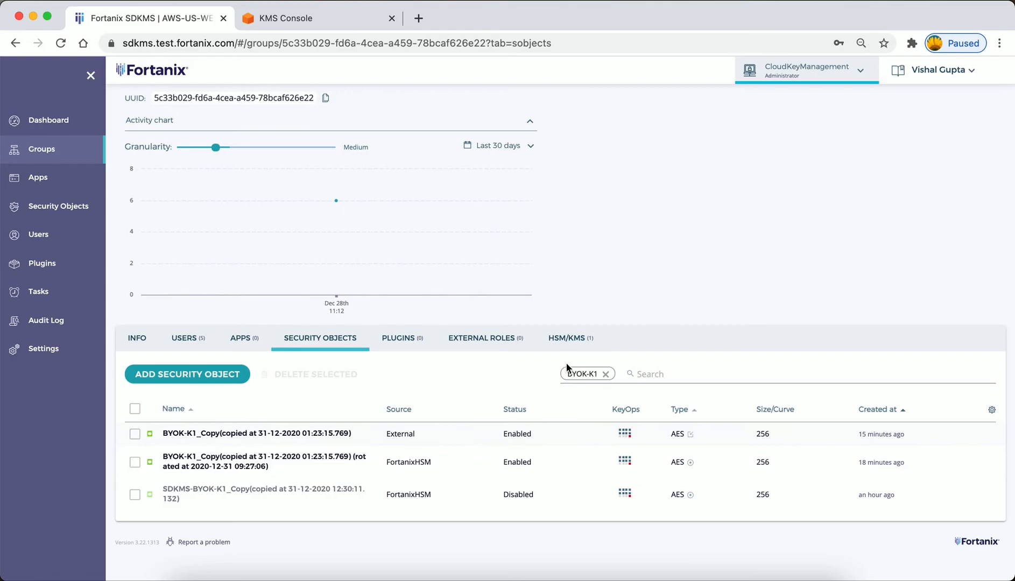
left_click(218, 434)
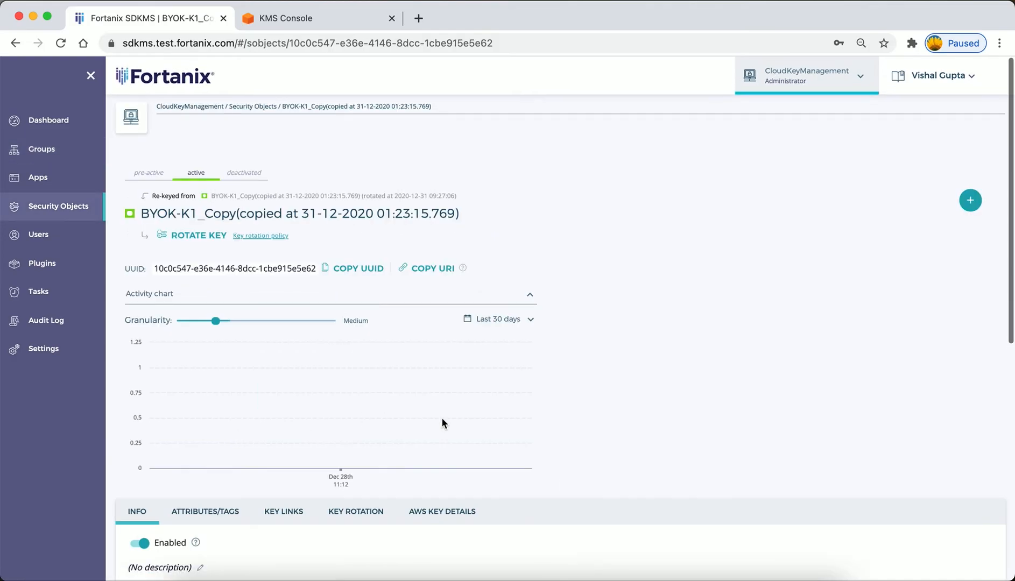
scroll(442, 417, "down", 4)
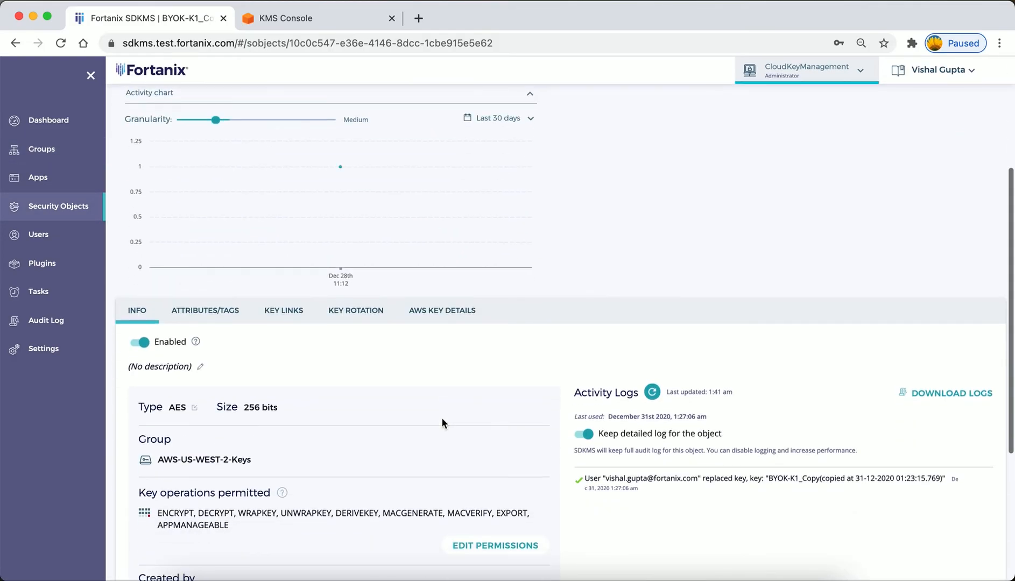
left_click(141, 343)
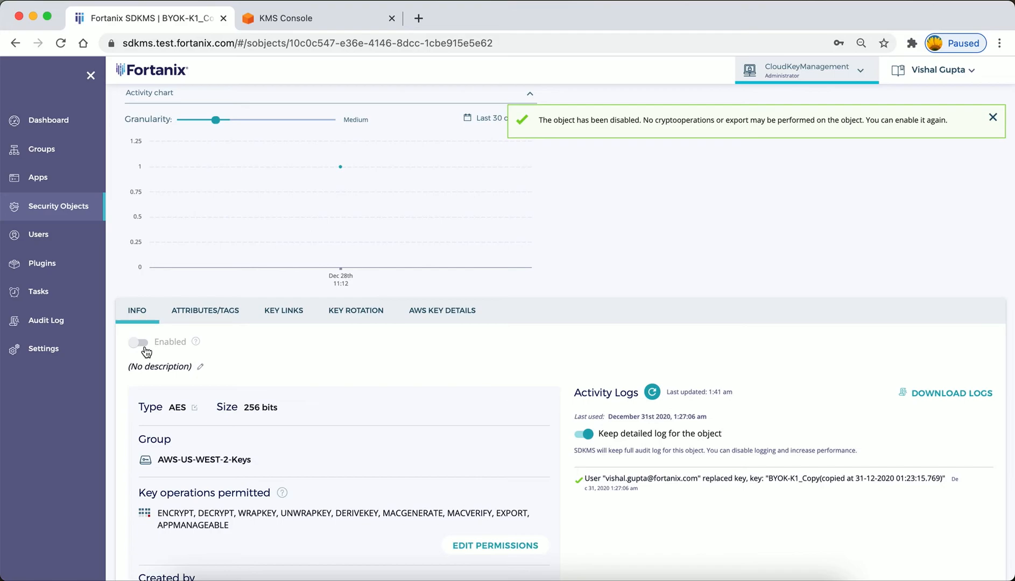
Copy the key's full alias ARN from its AWS key details and filter the customer managed keys in the AWS KMS console by it.
left_click(444, 310)
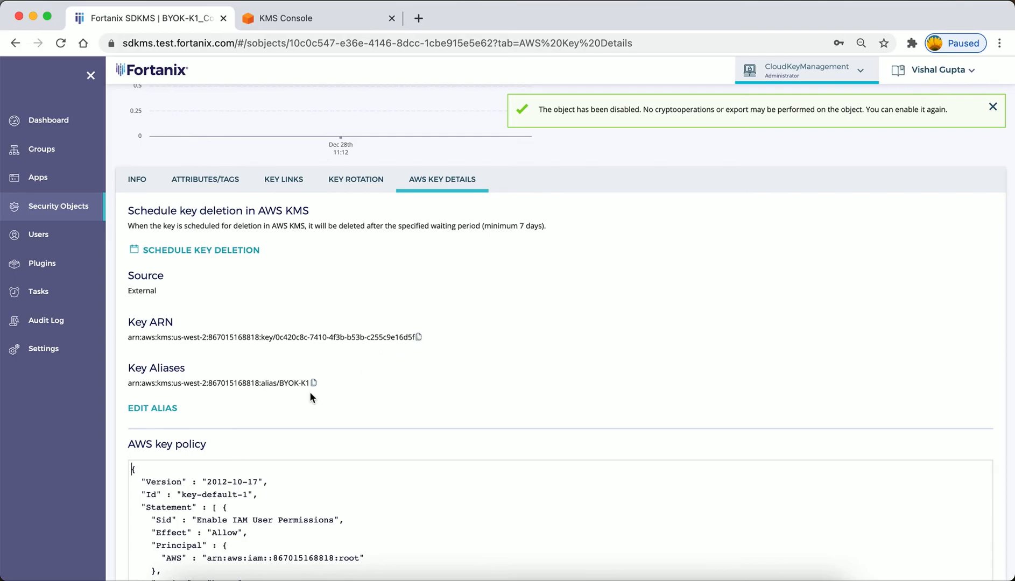
left_click(314, 382)
left_click(318, 19)
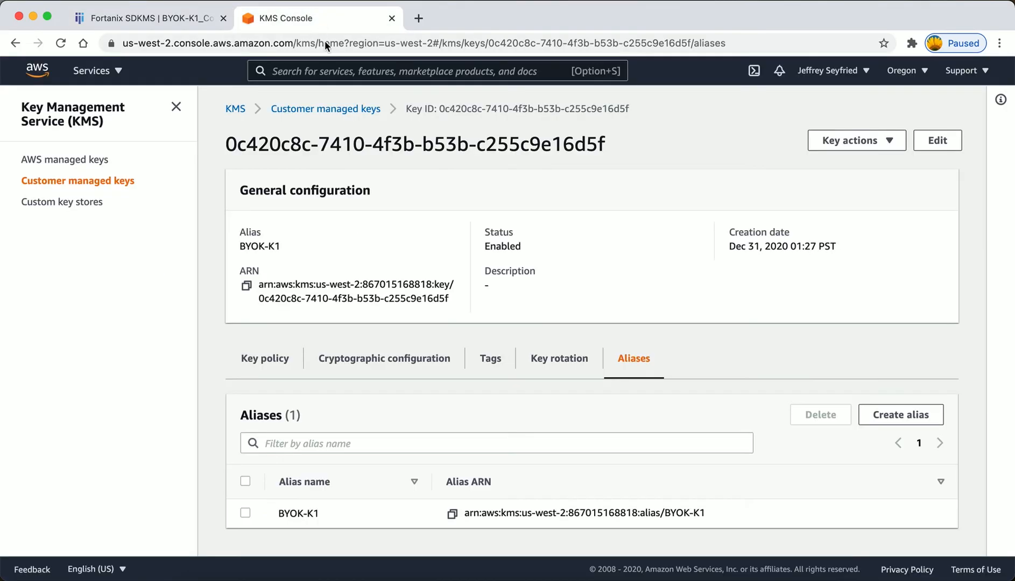
left_click(340, 108)
left_click(372, 178)
key("super+v")
key("Return")
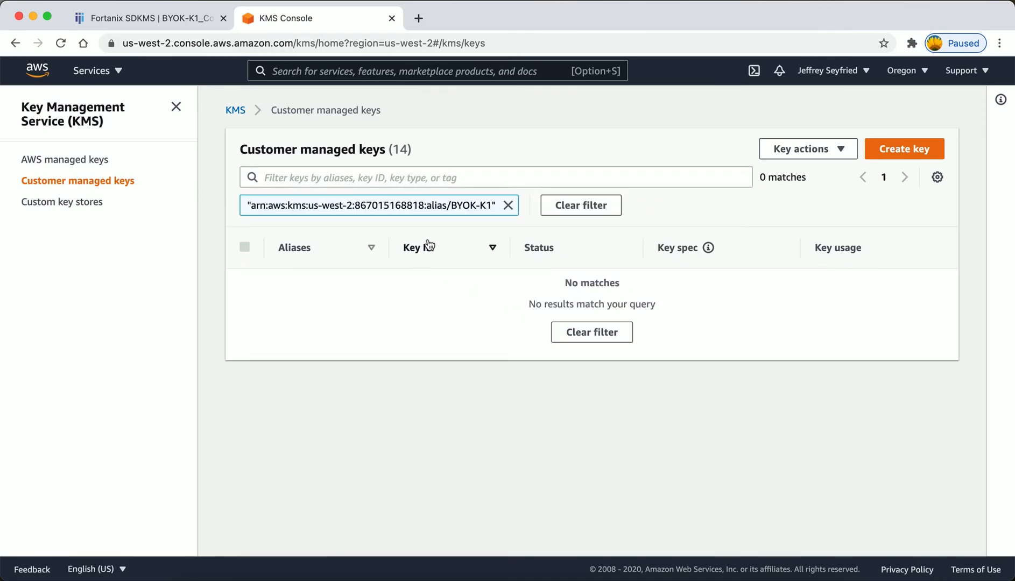
Copy only the alias name BYOK-K1 from Fortanix SDKMS and filter the AWS KMS console's customer managed keys by it to check the key's status.
left_click(185, 12)
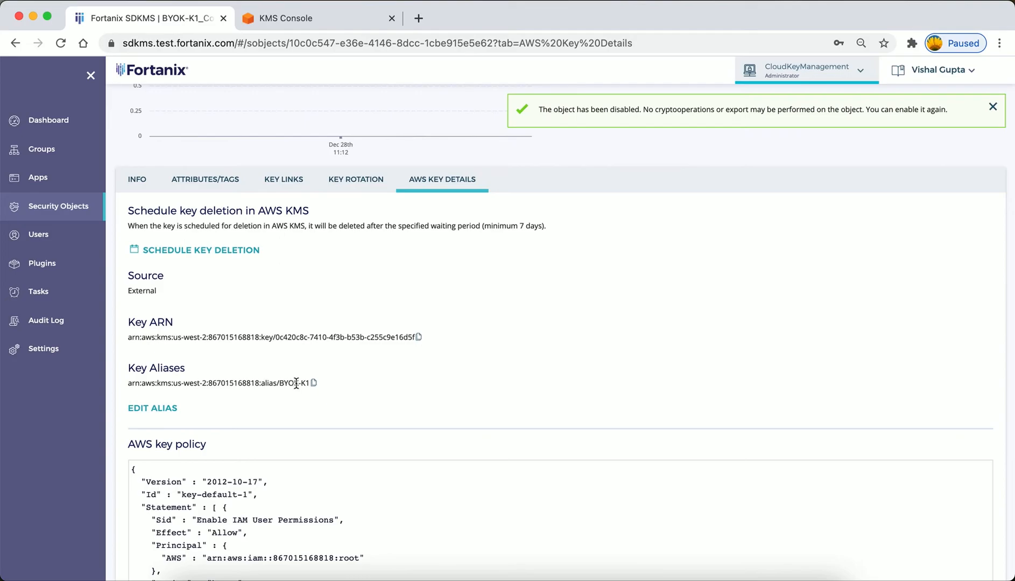
left_click_drag(279, 383, 310, 383)
left_click(305, 16)
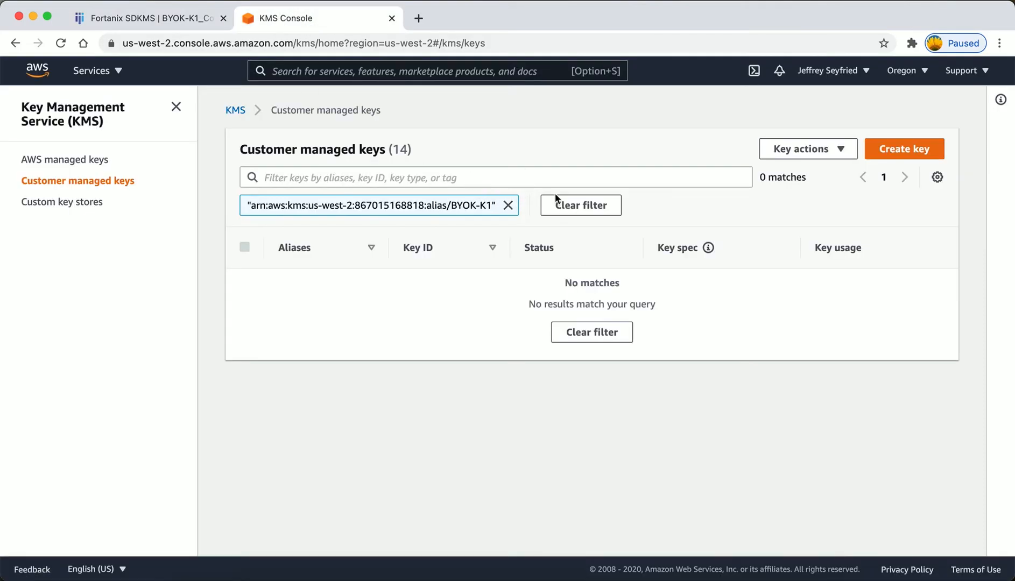
left_click(508, 205)
left_click(435, 182)
key("super+v")
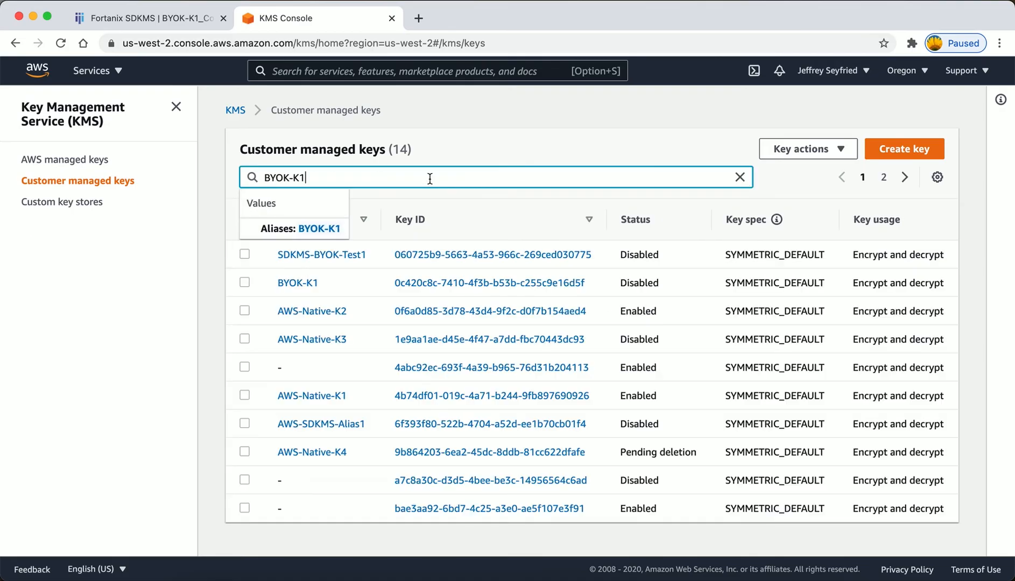
key("Return")
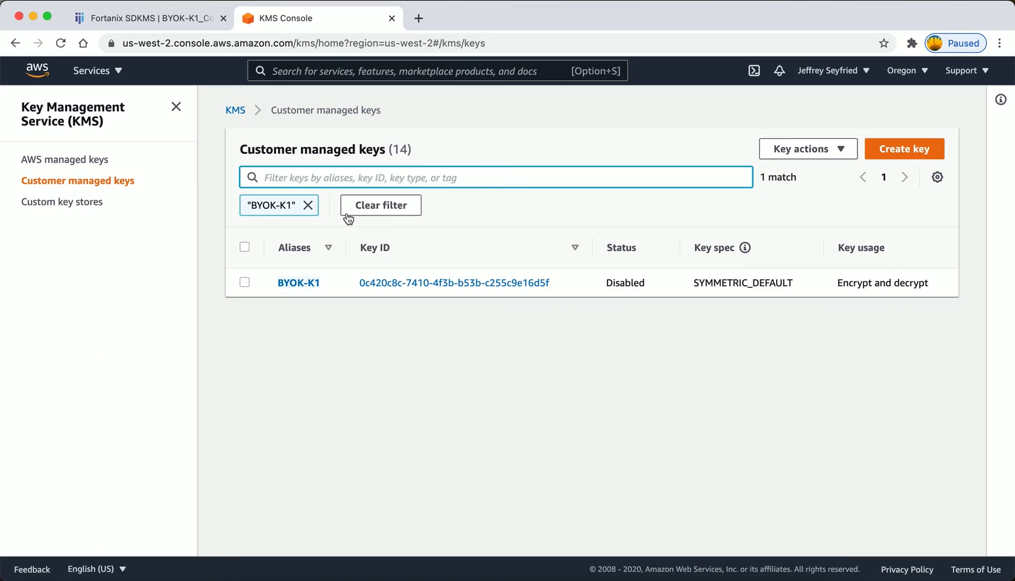
Switch back to Fortanix SDKMS, review the disabled key's general information and activity logs, and open its AWS-US-WEST-2-Keys group.
left_click(177, 17)
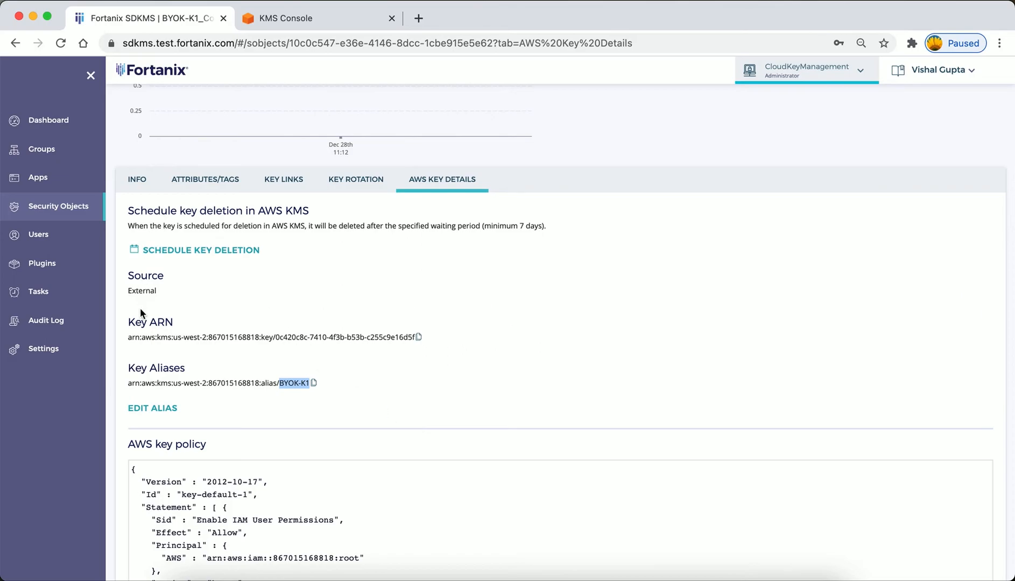
left_click(137, 180)
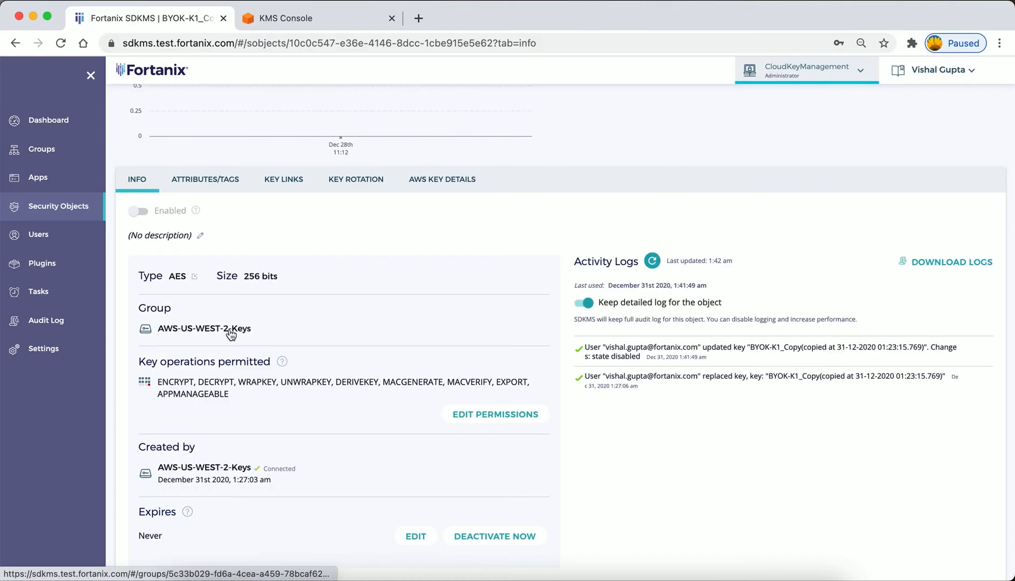
scroll(244, 419, "down", 3)
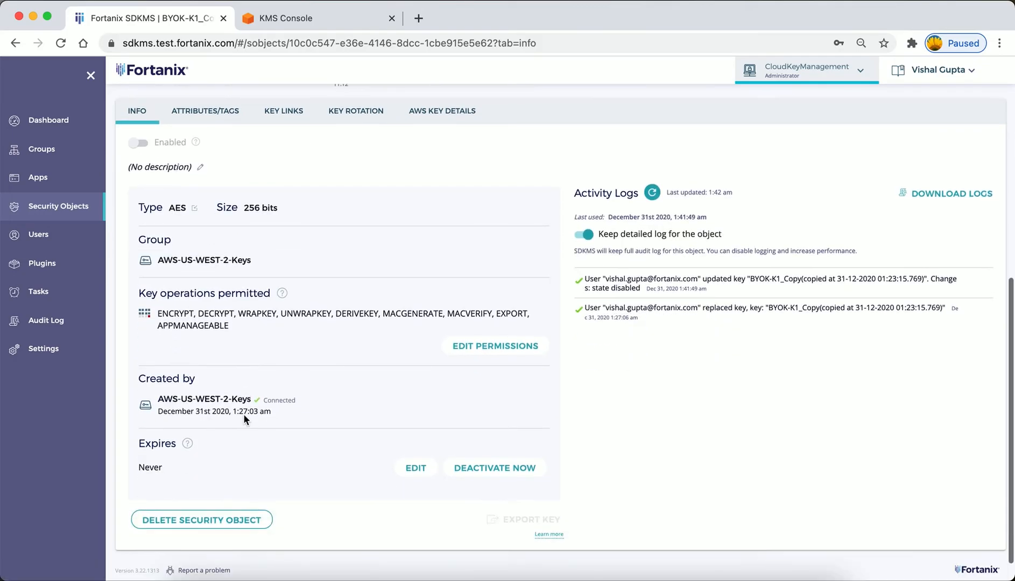
scroll(243, 419, "up", 3)
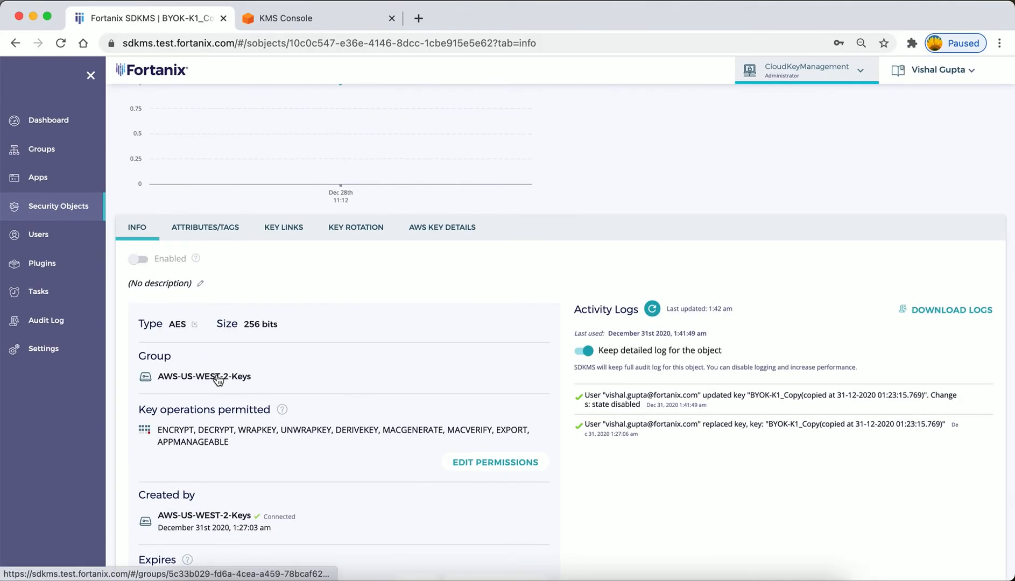
left_click(213, 316)
scroll(394, 439, "down", 3)
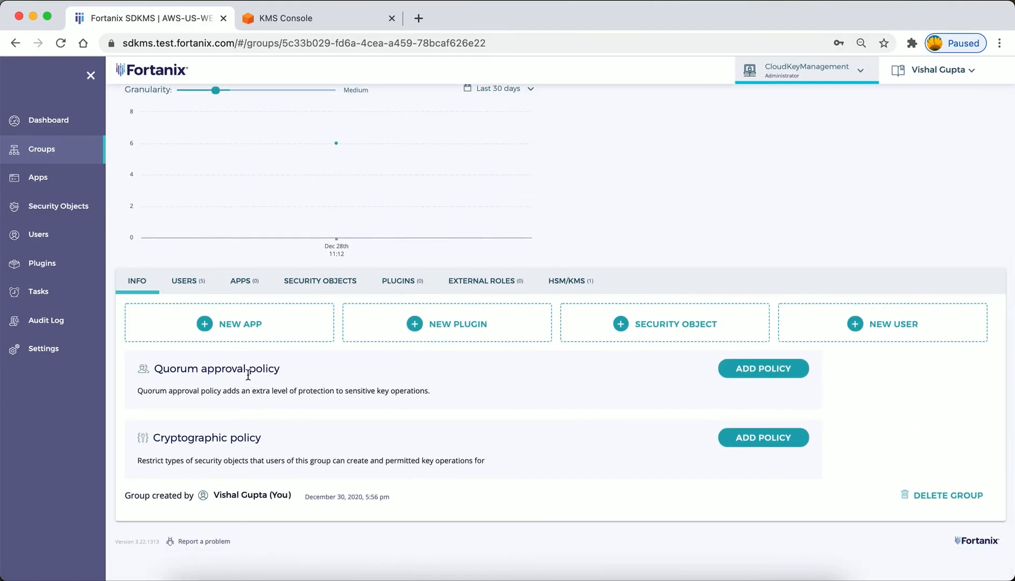
Add and save a quorum approval policy for AWS-US-WEST-2-Keys that requires approval from 1 chosen administrator.
left_click(762, 371)
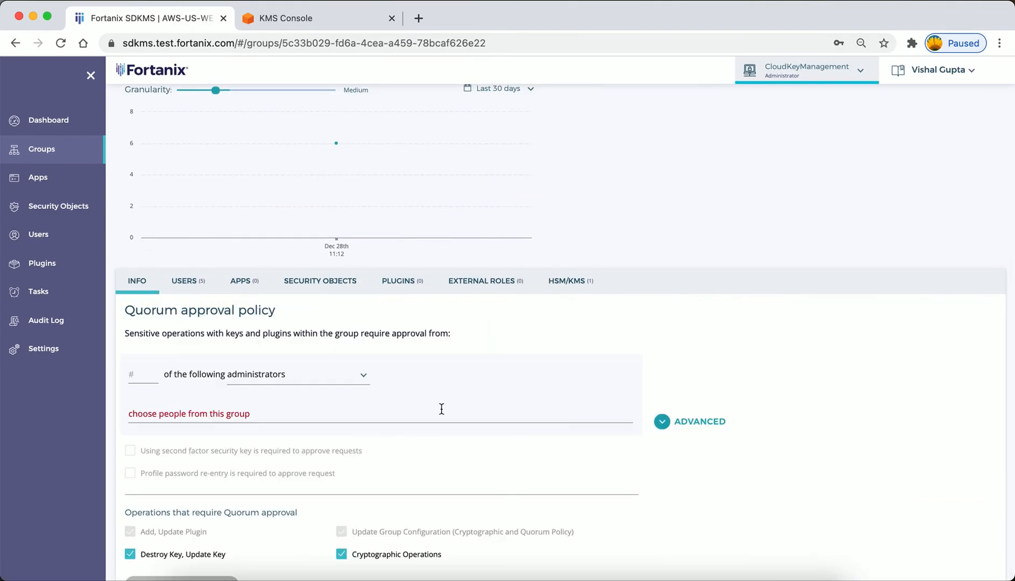
left_click(151, 377)
type("1")
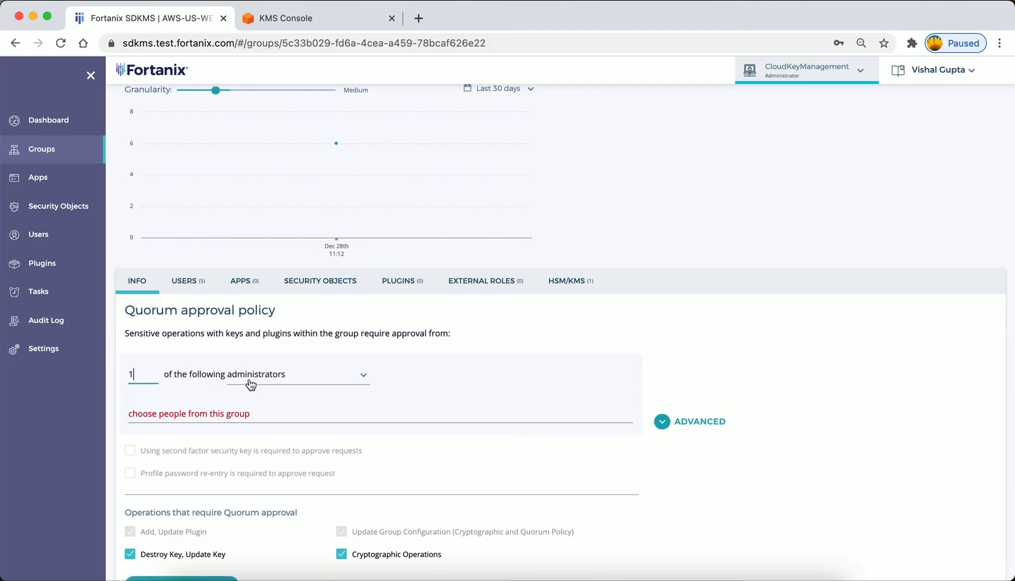
left_click(199, 414)
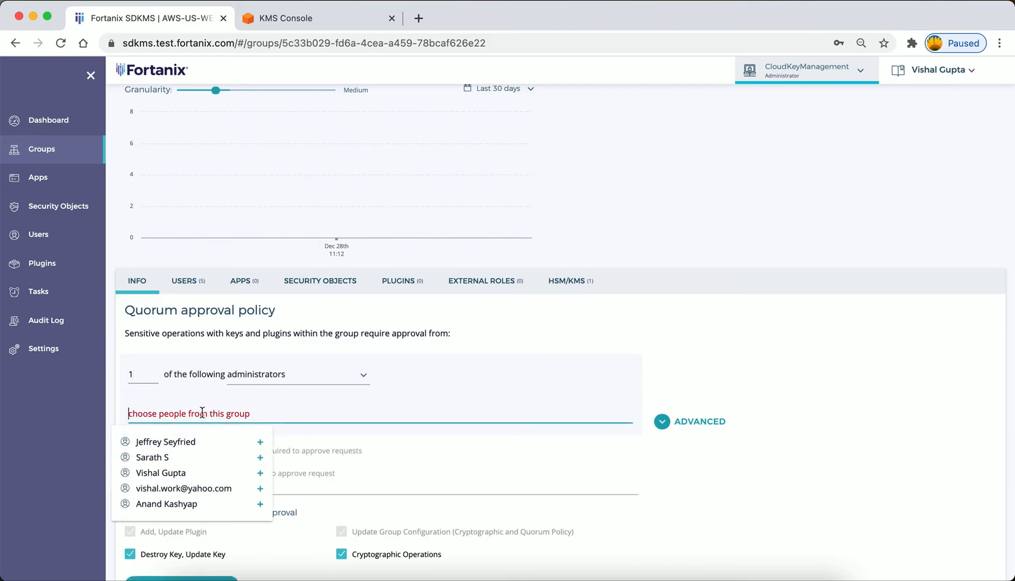
left_click(183, 473)
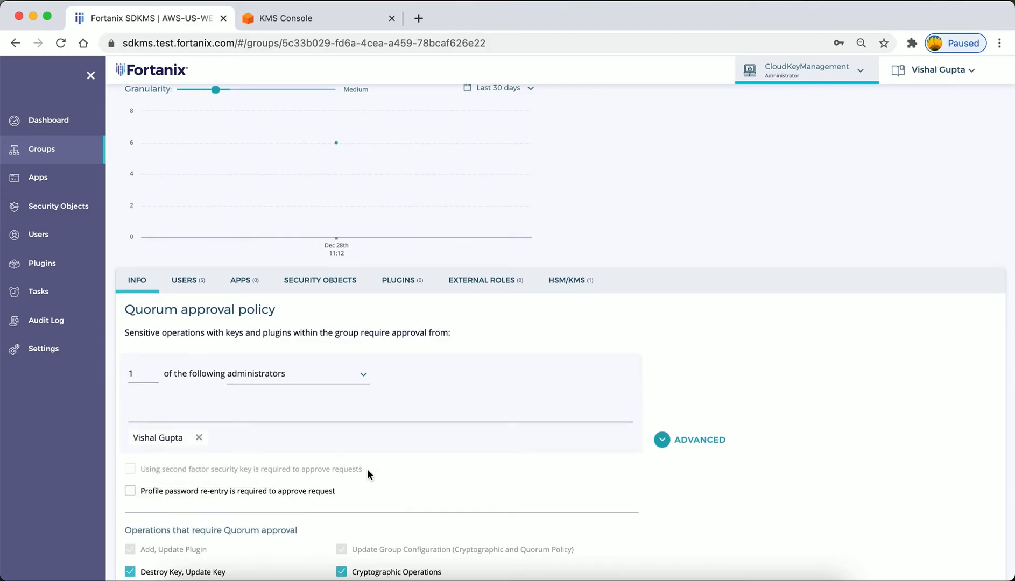
scroll(367, 468, "down", 3)
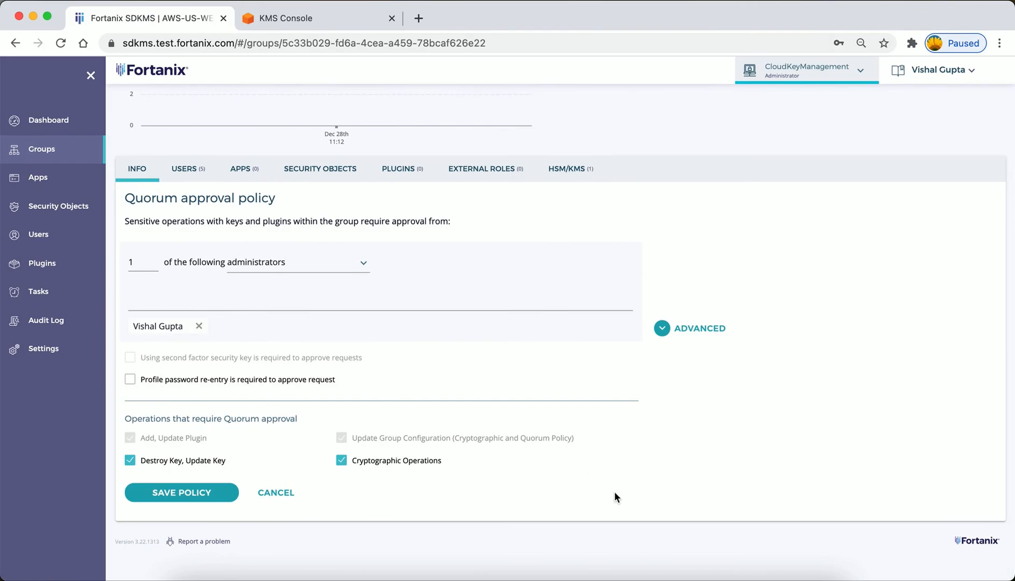
left_click(222, 494)
scroll(551, 430, "down", 1)
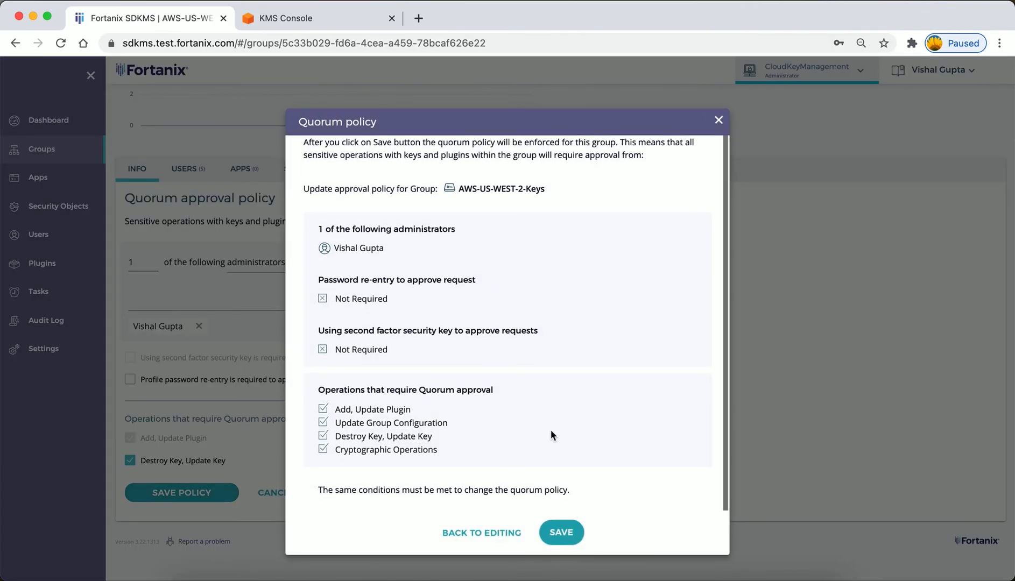
left_click(563, 542)
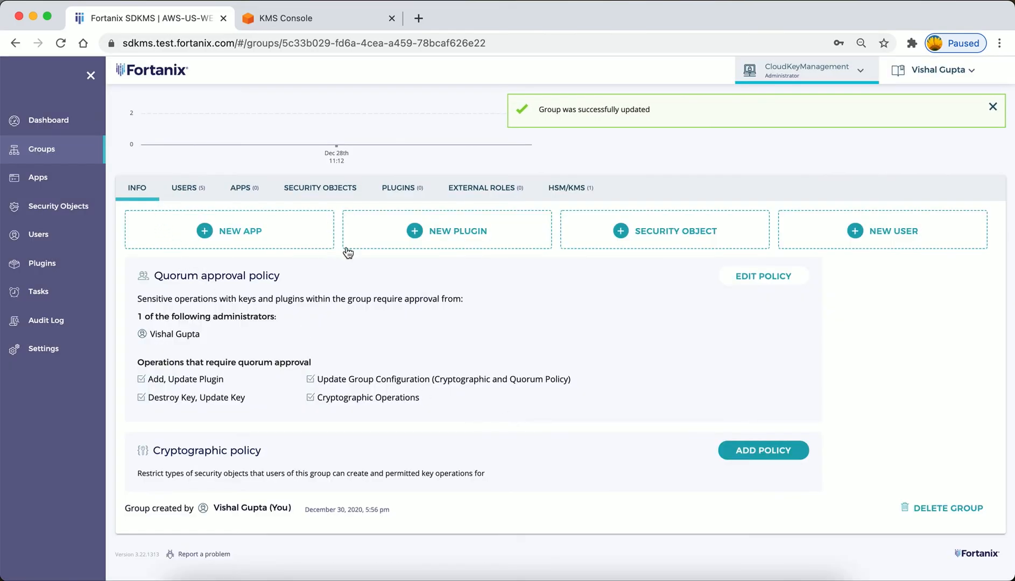
left_click(323, 189)
scroll(237, 471, "down", 3)
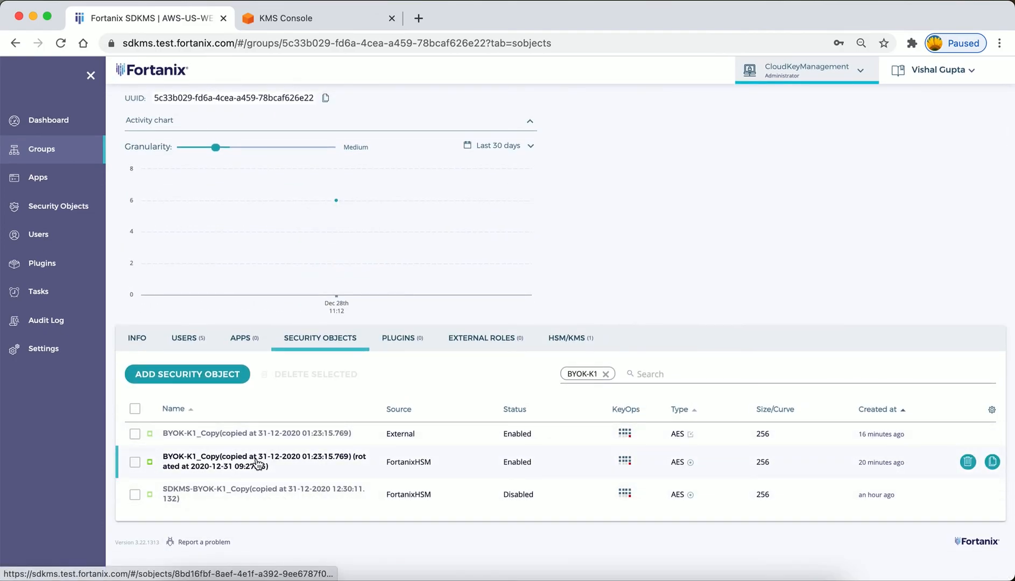
left_click(249, 457)
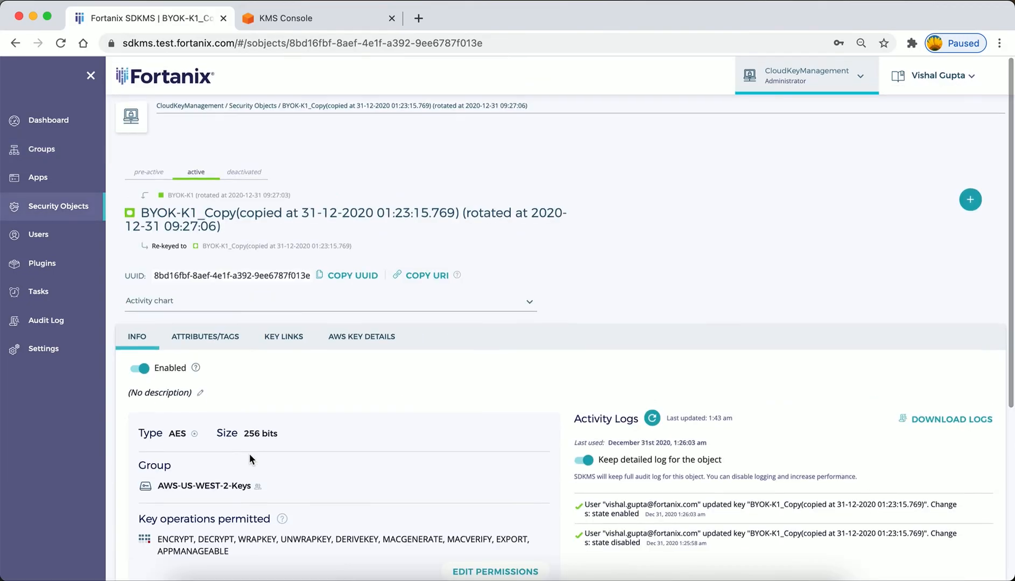
scroll(249, 454, "down", 3)
left_click(148, 211)
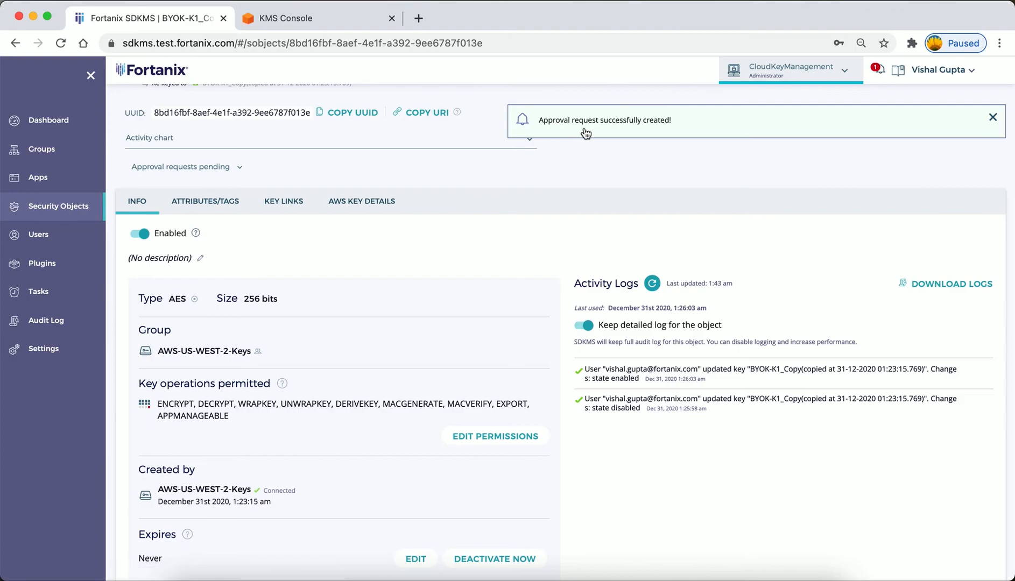
Go to the pending tasks and open the quorum approval request for updating the rotated BYOK-K1_Copy key.
scroll(662, 134, "up", 2)
left_click(877, 73)
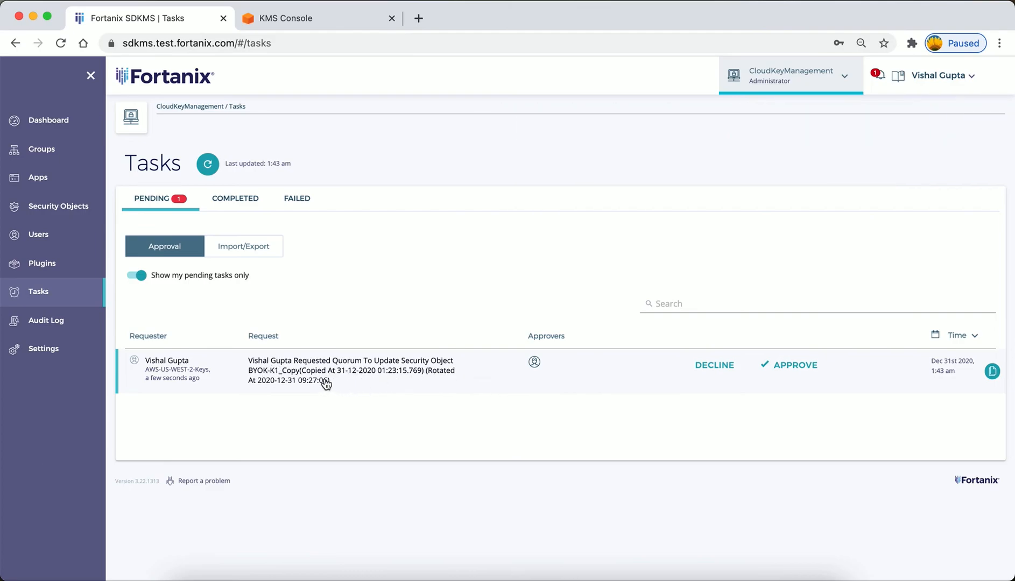
left_click(717, 367)
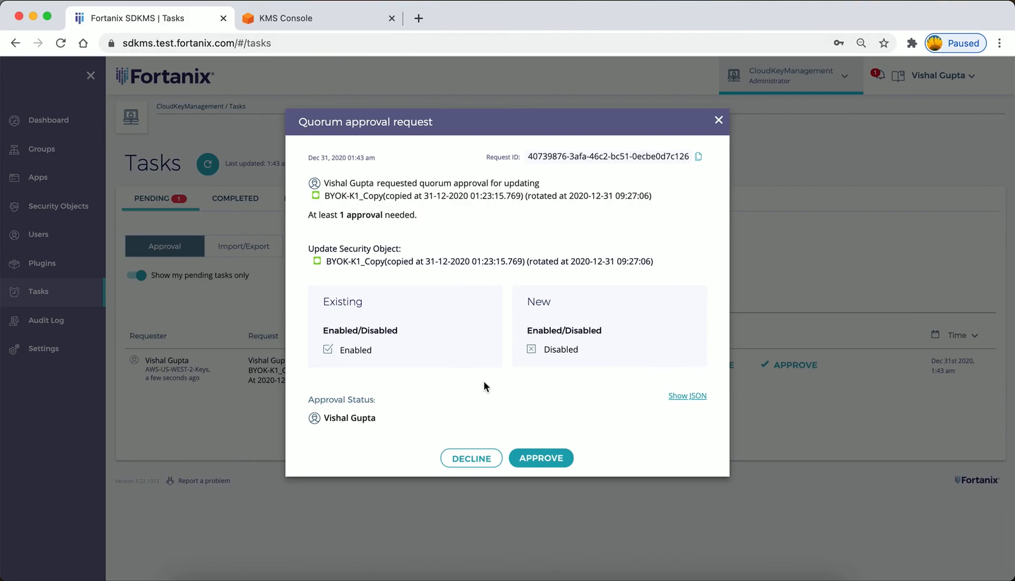
Decline the update request with the comment "Production key. Not authorized".
left_click(468, 459)
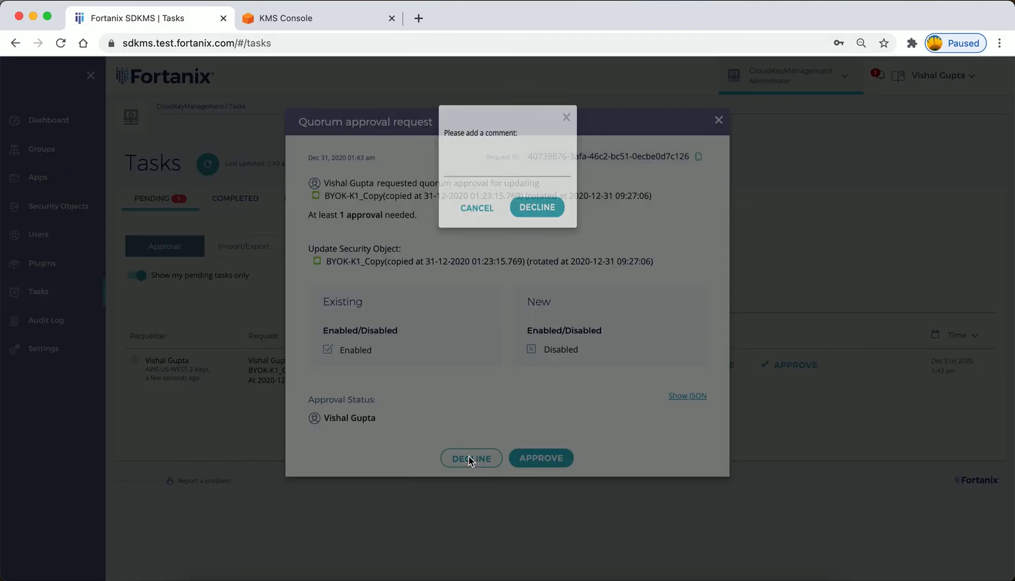
left_click(453, 175)
type("P")
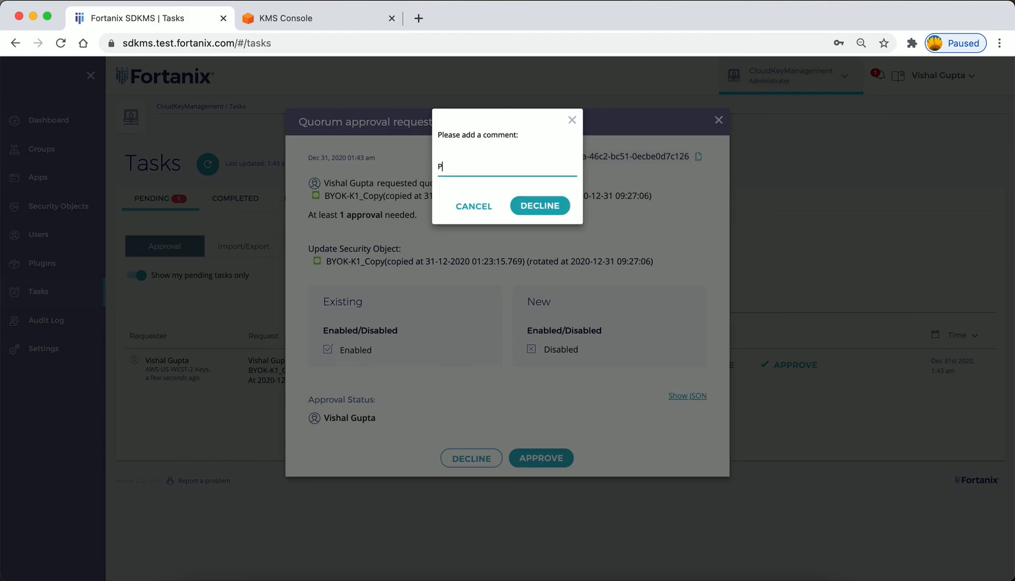
type("roduction key. Not authorized!")
left_click(534, 205)
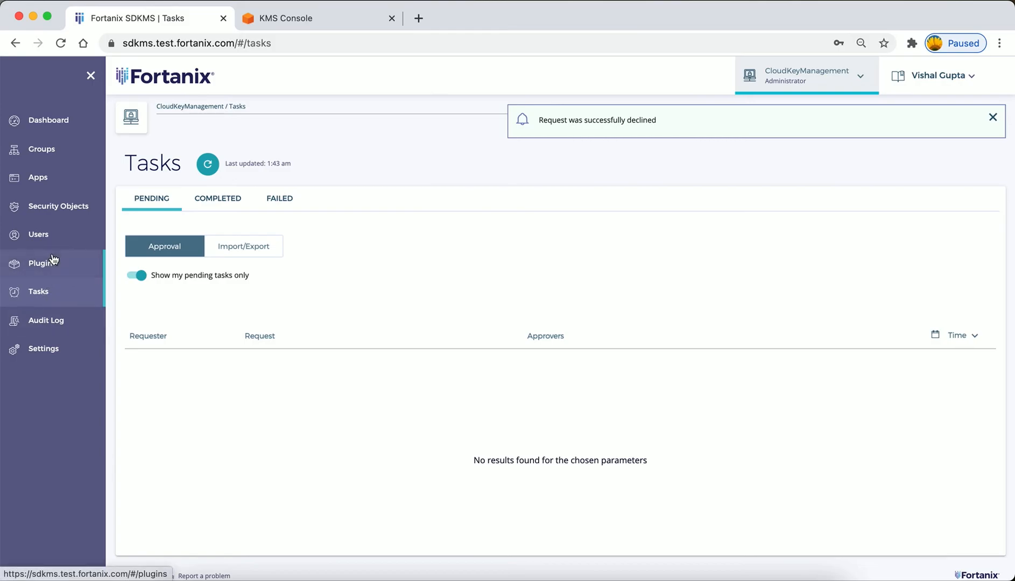
left_click(51, 150)
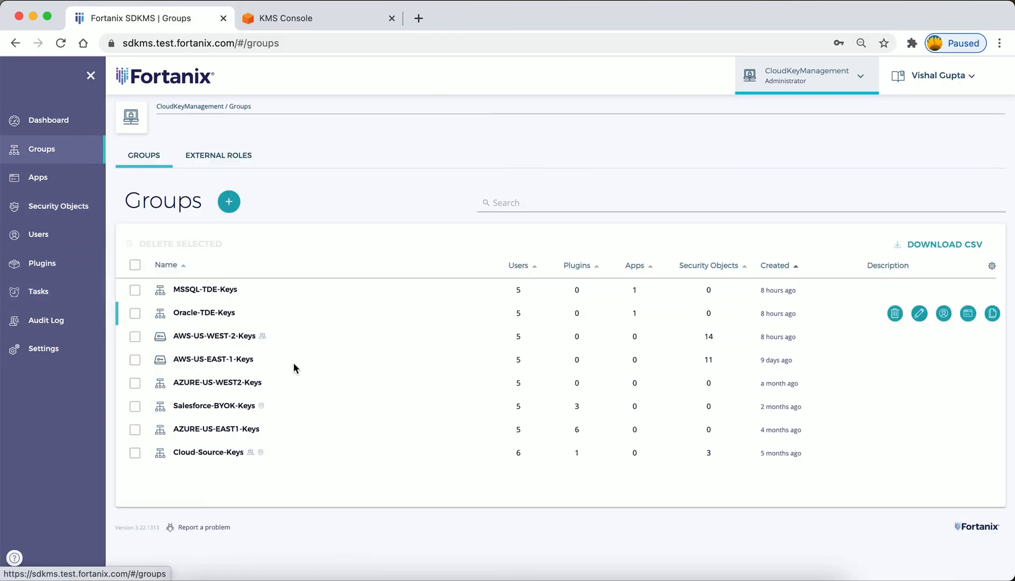
left_click(228, 342)
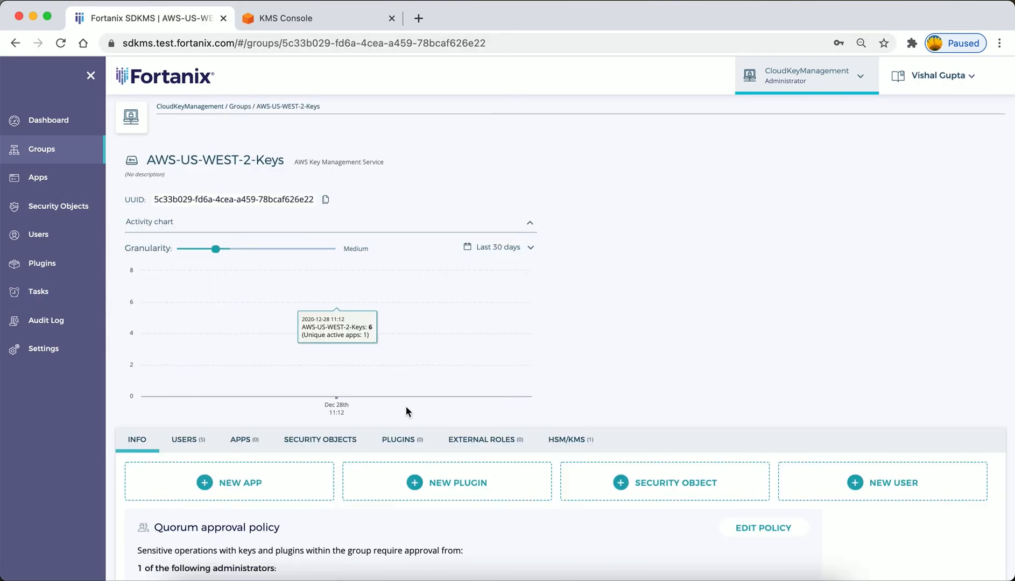
left_click(347, 451)
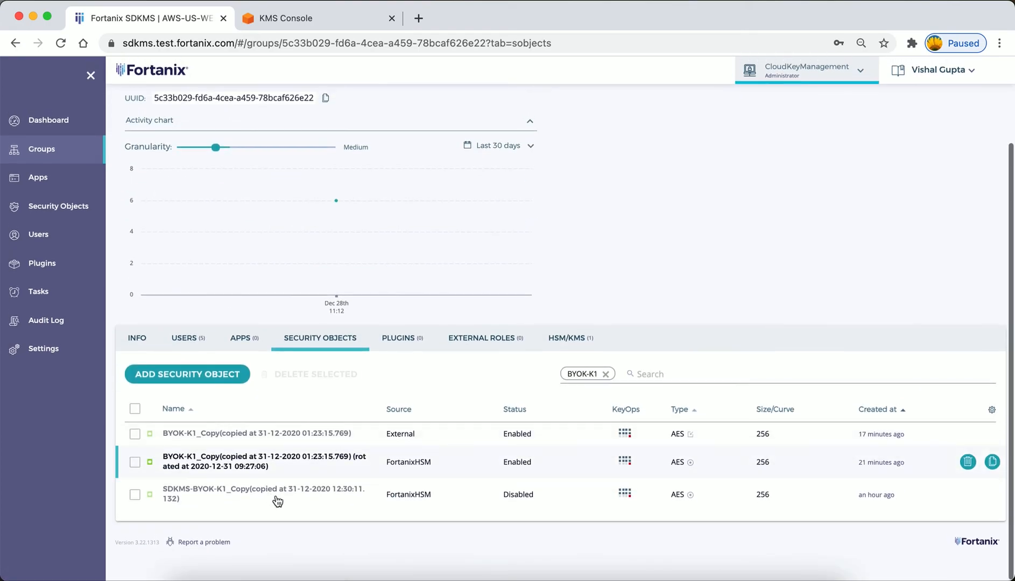
left_click(250, 461)
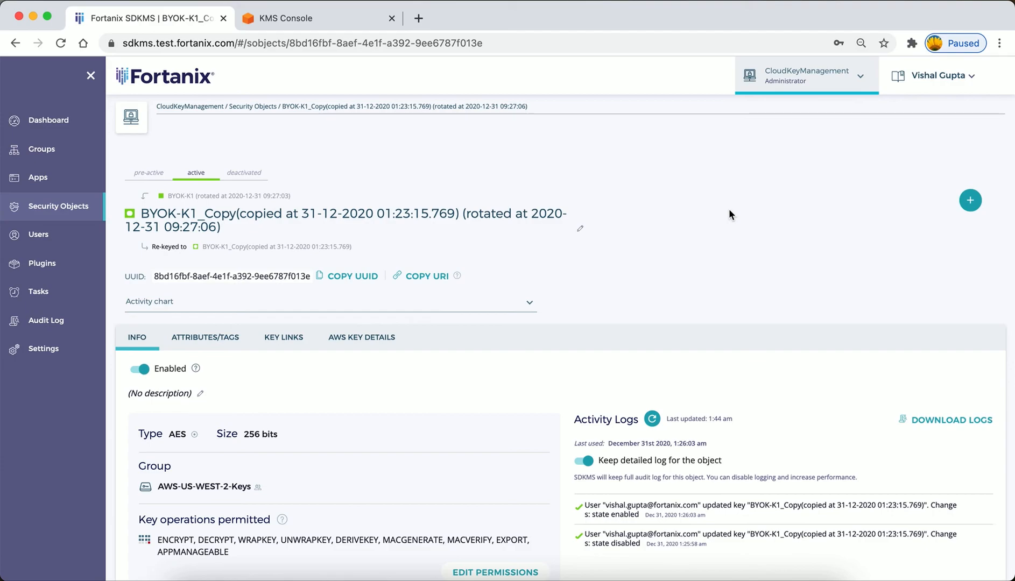
scroll(729, 210, "down", 1)
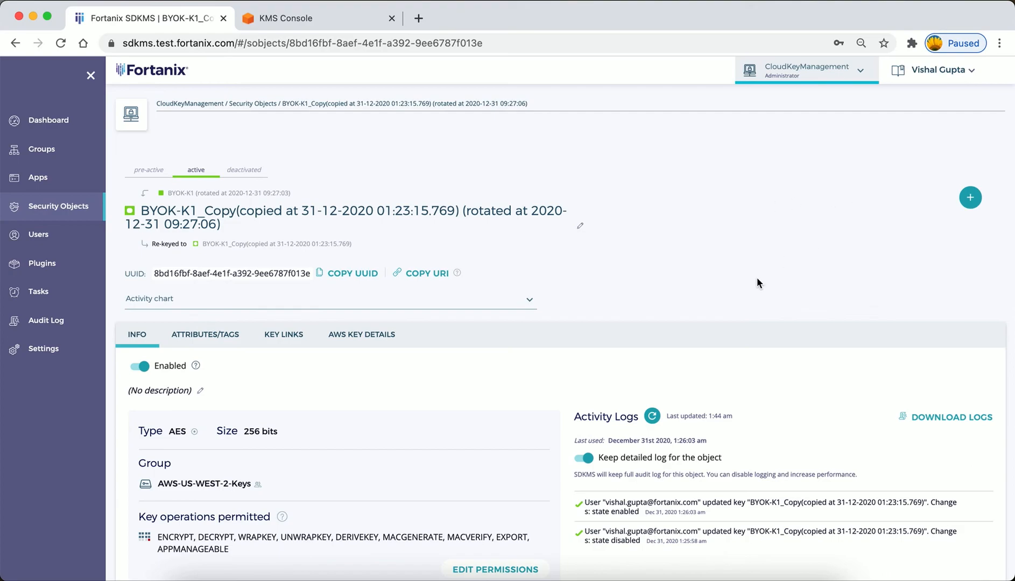
scroll(703, 278, "down", 1)
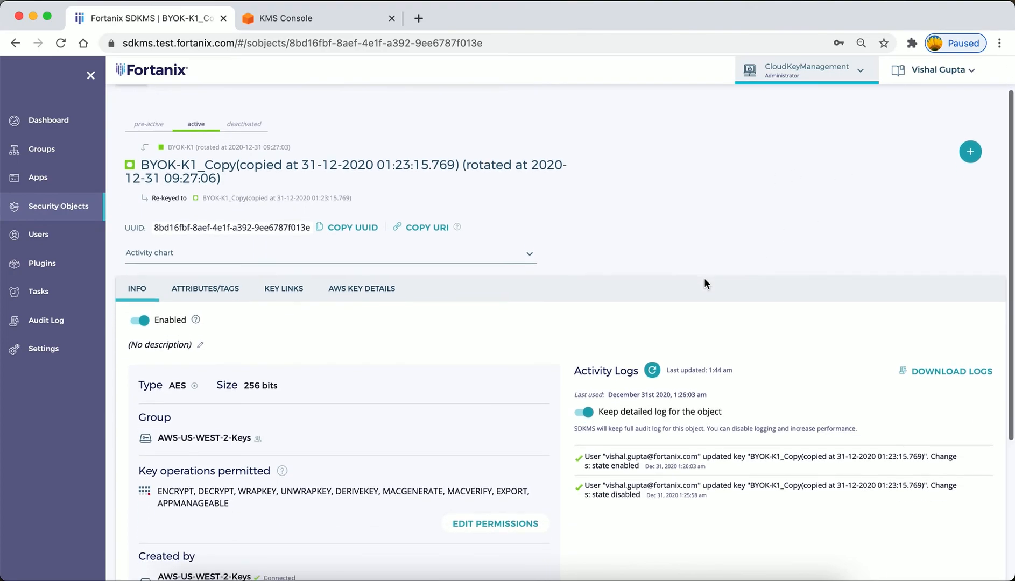